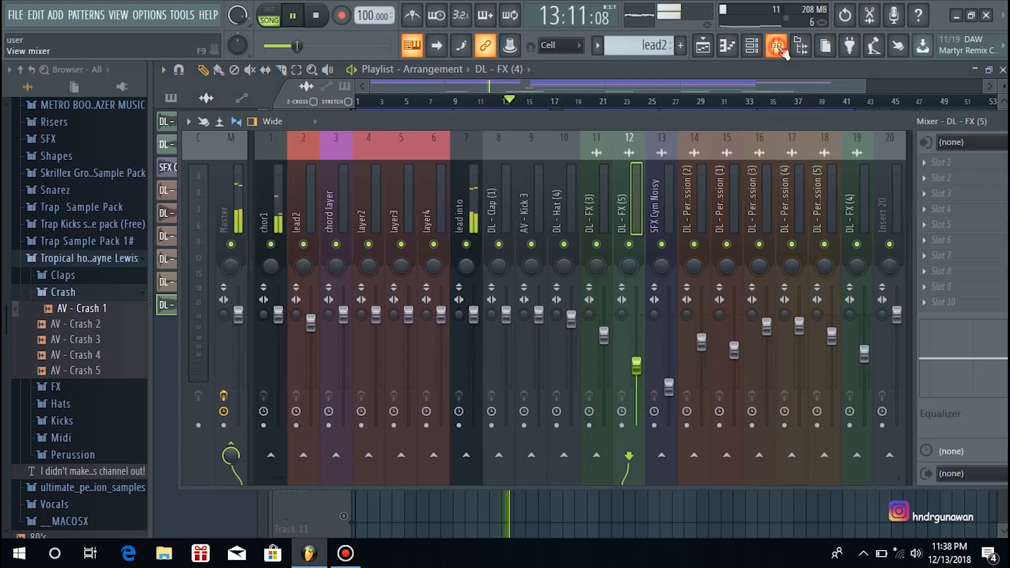
- Listen to the arrangement while viewing the mixer, then the playlist, and stop playback
{"action": "left_click", "coordinate": [776, 46]}
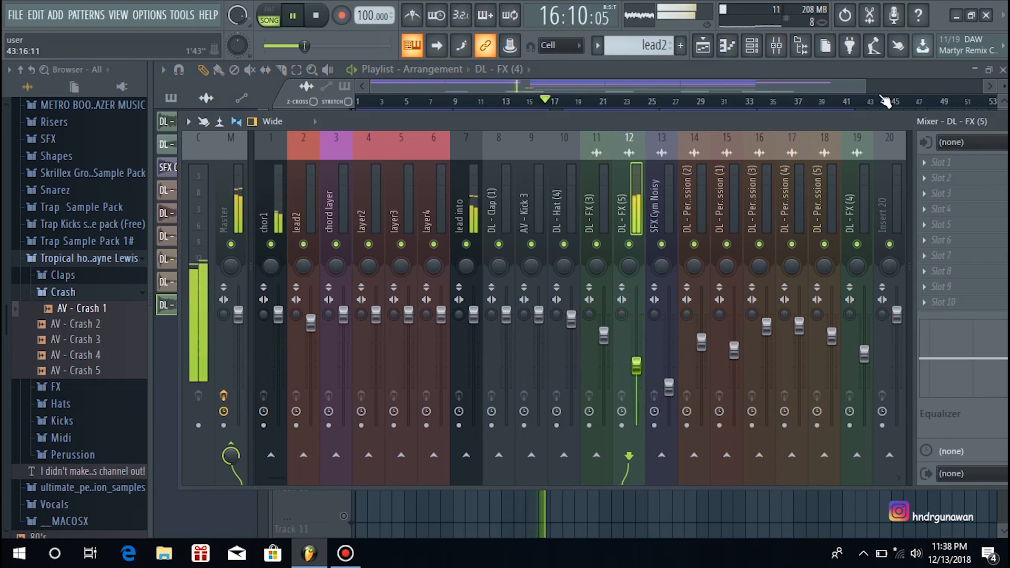
{"action": "key", "text": "F9"}
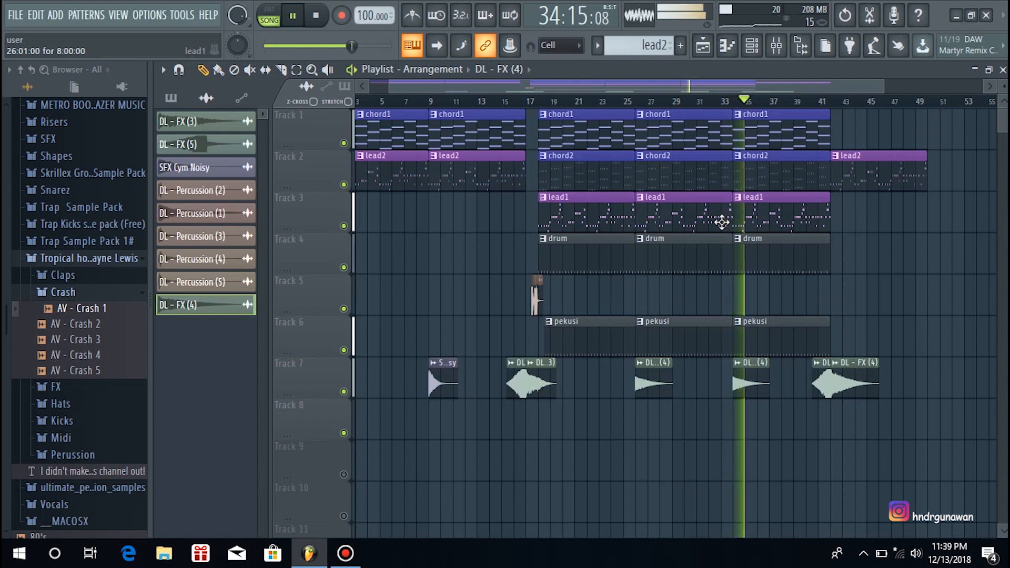
{"action": "key", "text": "space"}
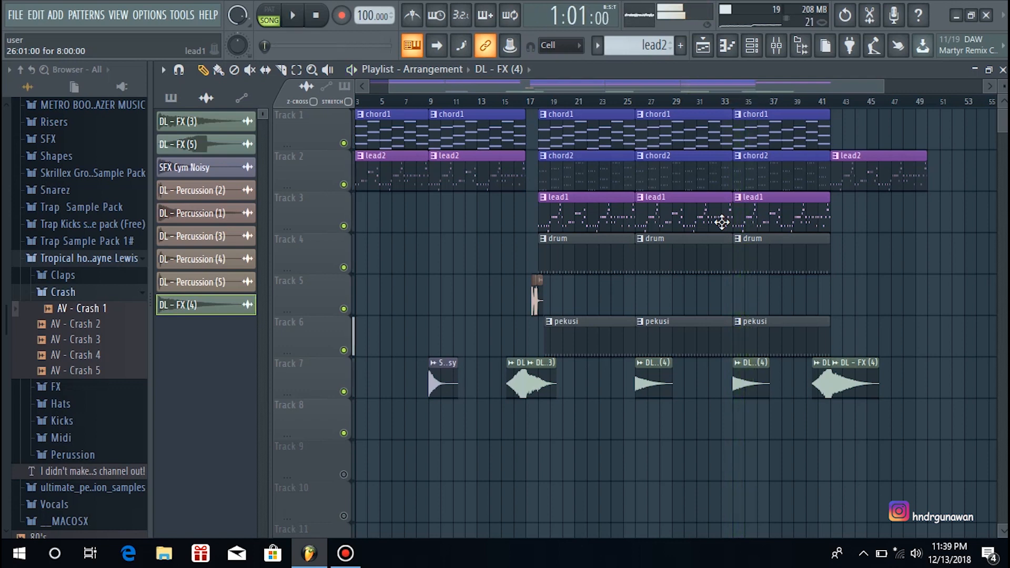
- Nudge the mixer window slightly, return the playlist view to bar 1, and show the mixer over it
{"action": "left_click", "coordinate": [776, 46]}
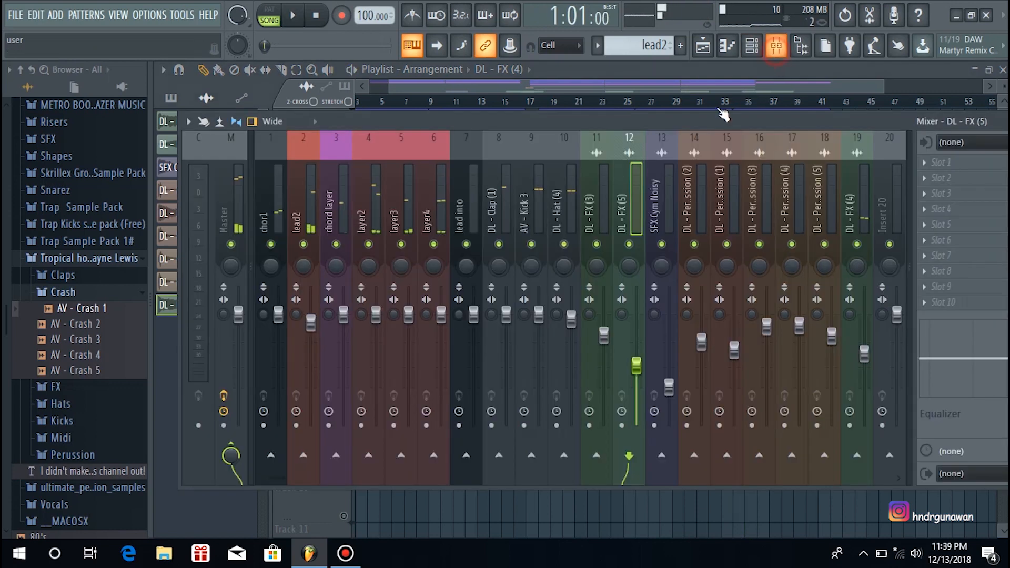
{"action": "left_click_drag", "start_coordinate": [545, 119], "coordinate": [535, 119]}
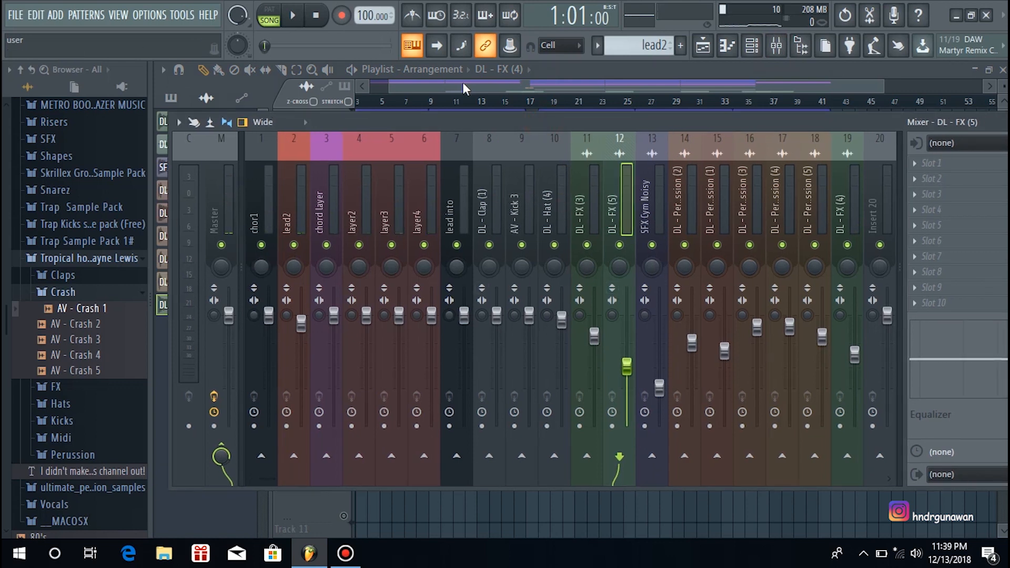
{"action": "left_click_drag", "start_coordinate": [549, 87], "coordinate": [526, 87]}
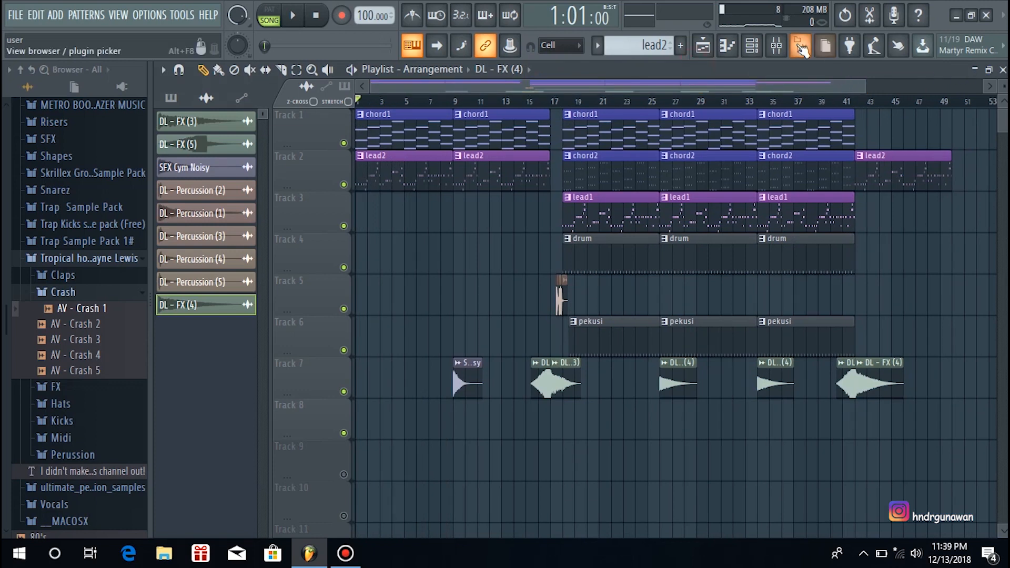
{"action": "left_click", "coordinate": [776, 46]}
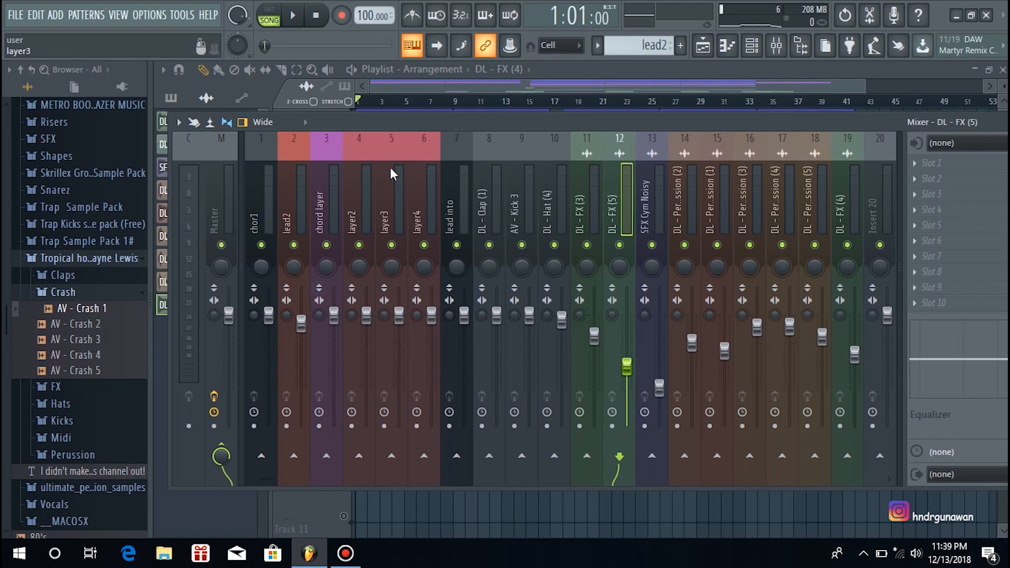
{"action": "left_click", "coordinate": [259, 219]}
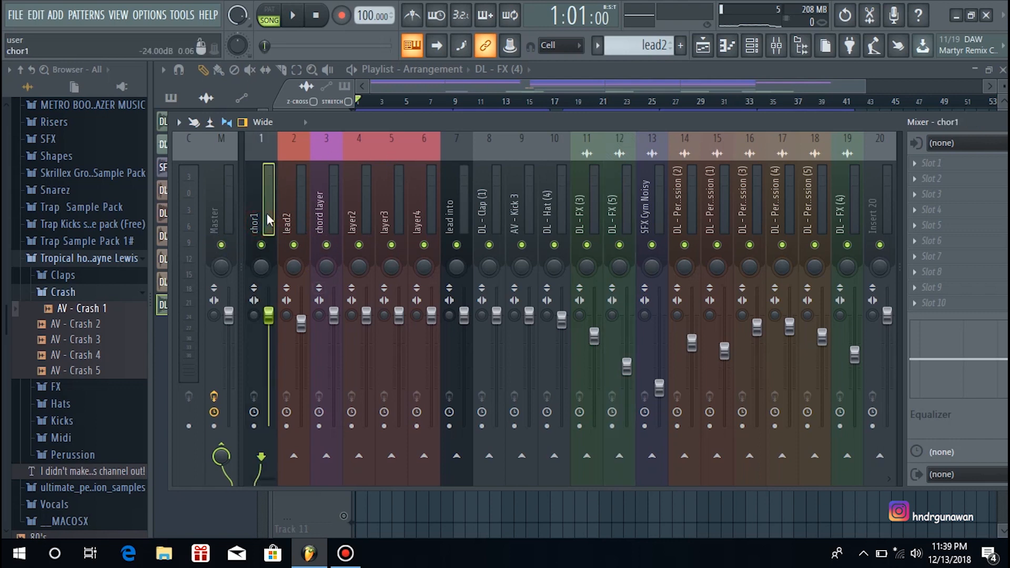
{"action": "key", "text": "space"}
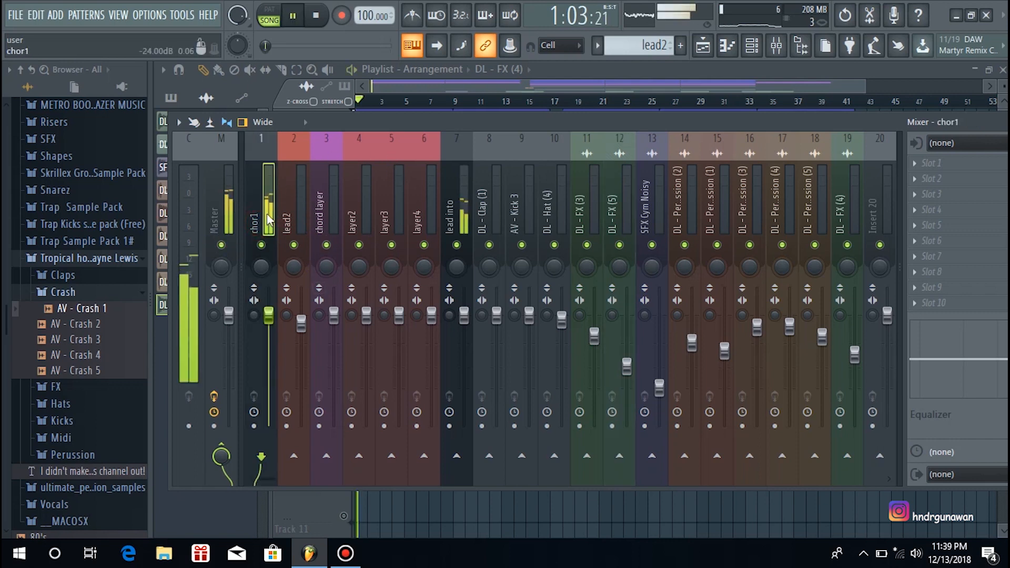
{"action": "left_click", "coordinate": [915, 164]}
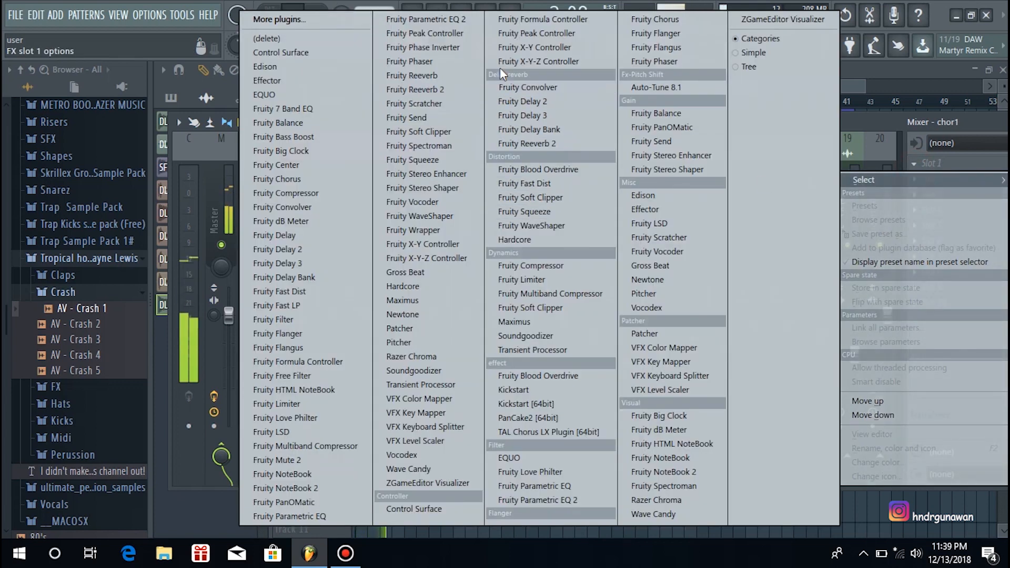
{"action": "left_click", "coordinate": [198, 149]}
{"action": "key", "text": "space"}
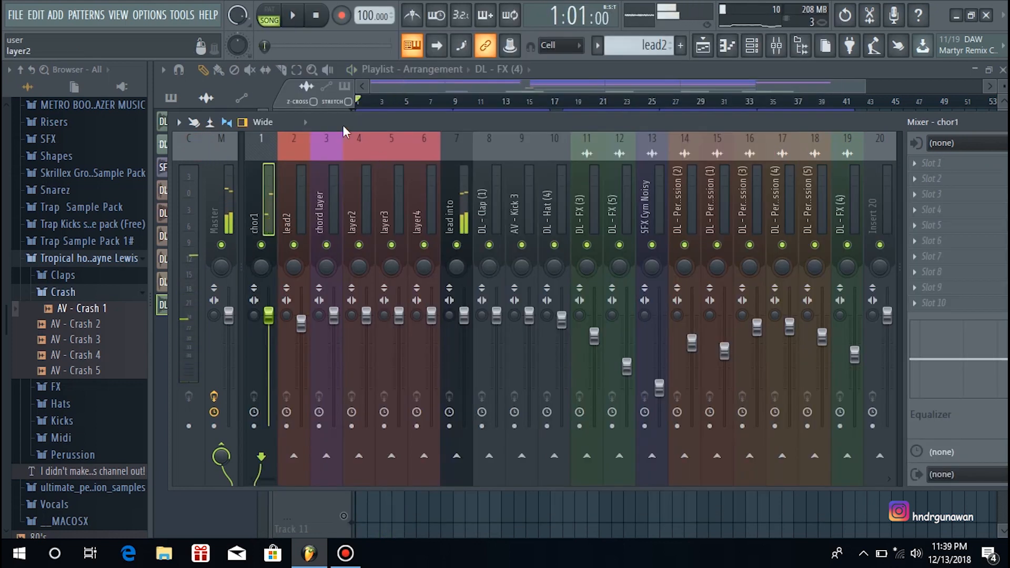
- Mute the lead into mixer track and play the song with the chor1 track selected
{"action": "left_click", "coordinate": [456, 246]}
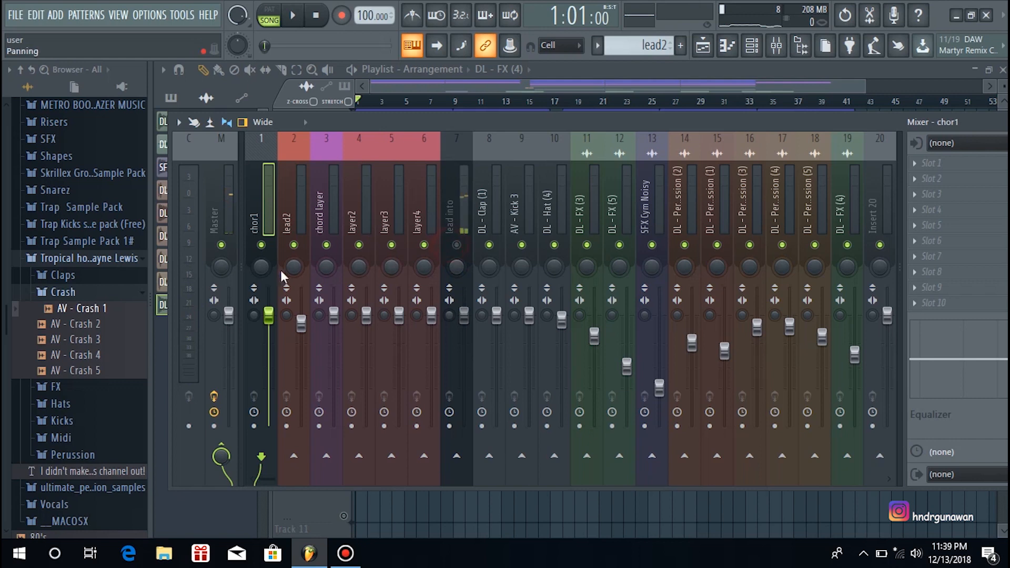
{"action": "key", "text": "space"}
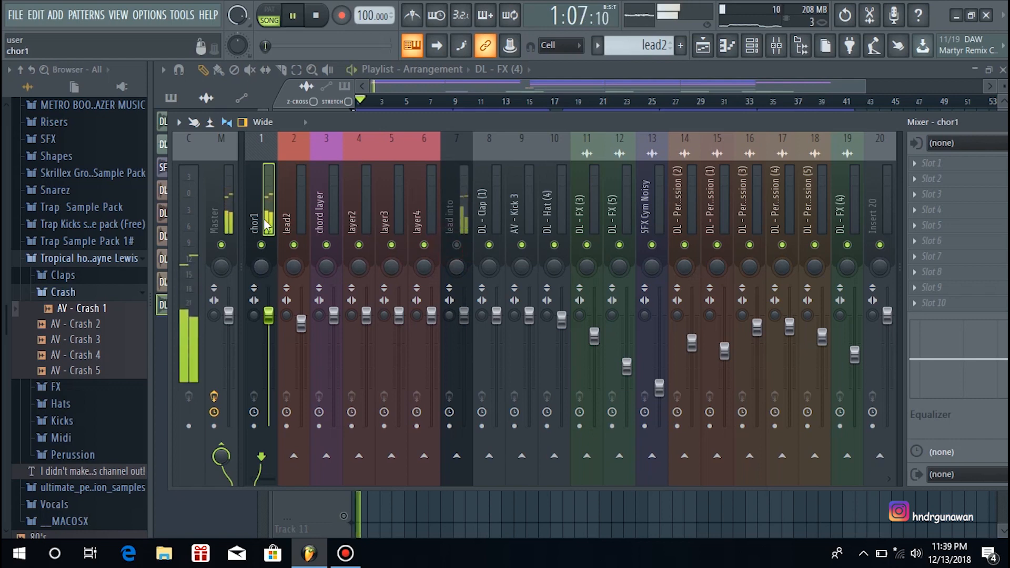
{"action": "right_click", "coordinate": [265, 224]}
{"action": "left_click", "coordinate": [265, 224]}
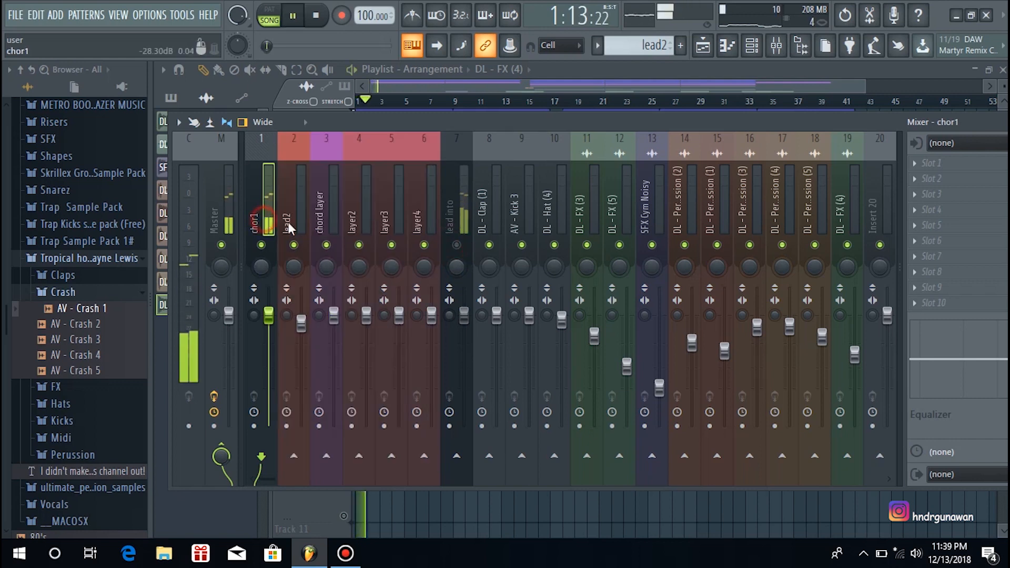
- Insert Fruity Parametric EQ 2 in chor1's first effect slot, cutting lows with band 1 at about 57 Hz and highs with band 7 near 10 kHz
{"action": "left_click", "coordinate": [909, 160]}
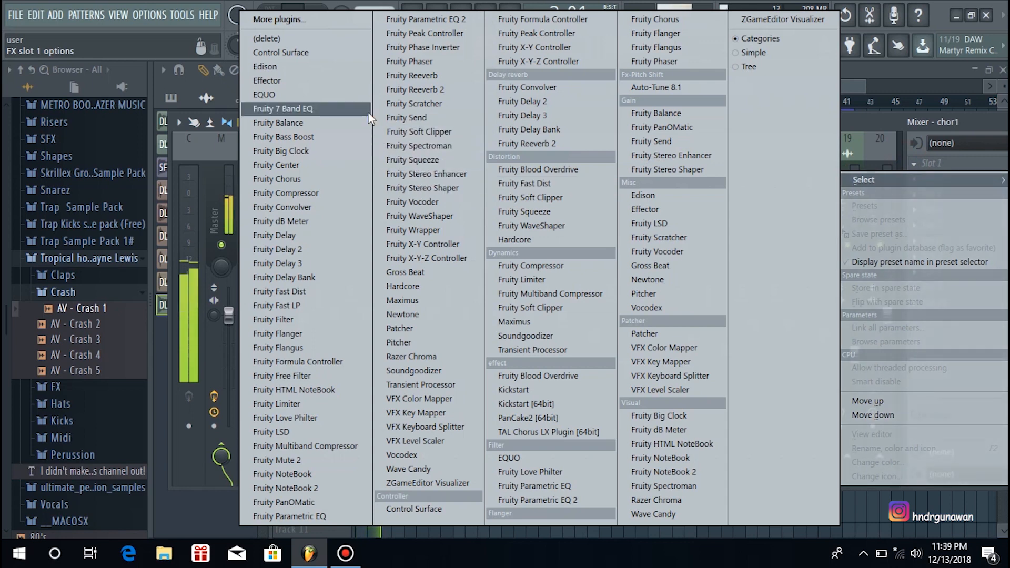
{"action": "left_click", "coordinate": [442, 25]}
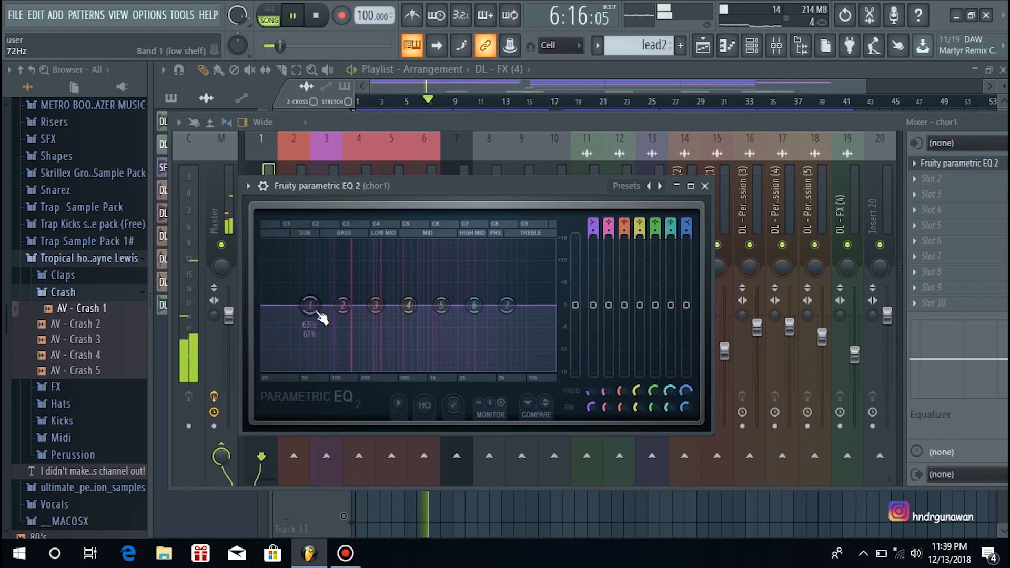
{"action": "left_click_drag", "start_coordinate": [319, 314], "coordinate": [291, 368]}
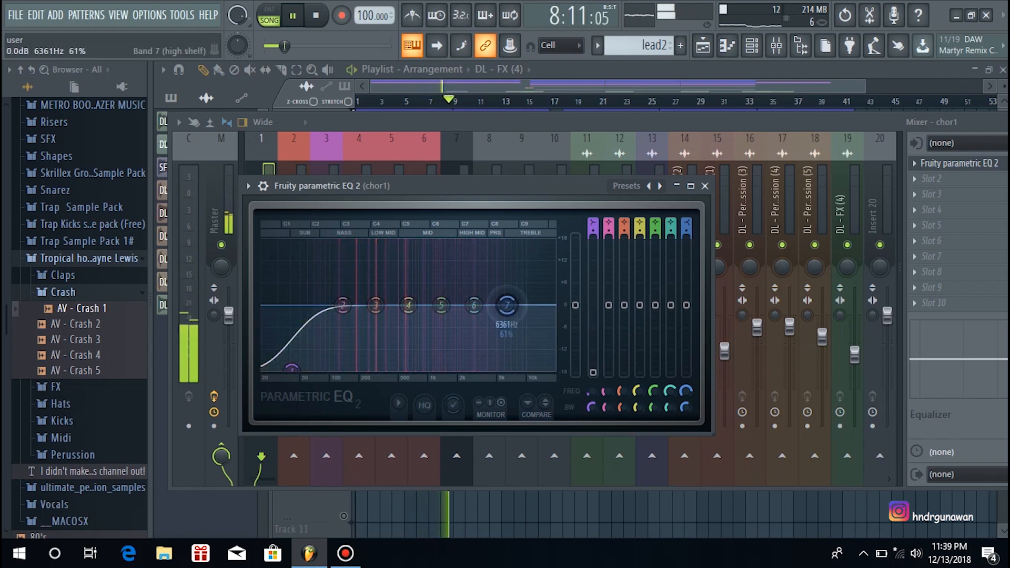
{"action": "left_click_drag", "start_coordinate": [506, 305], "coordinate": [534, 368]}
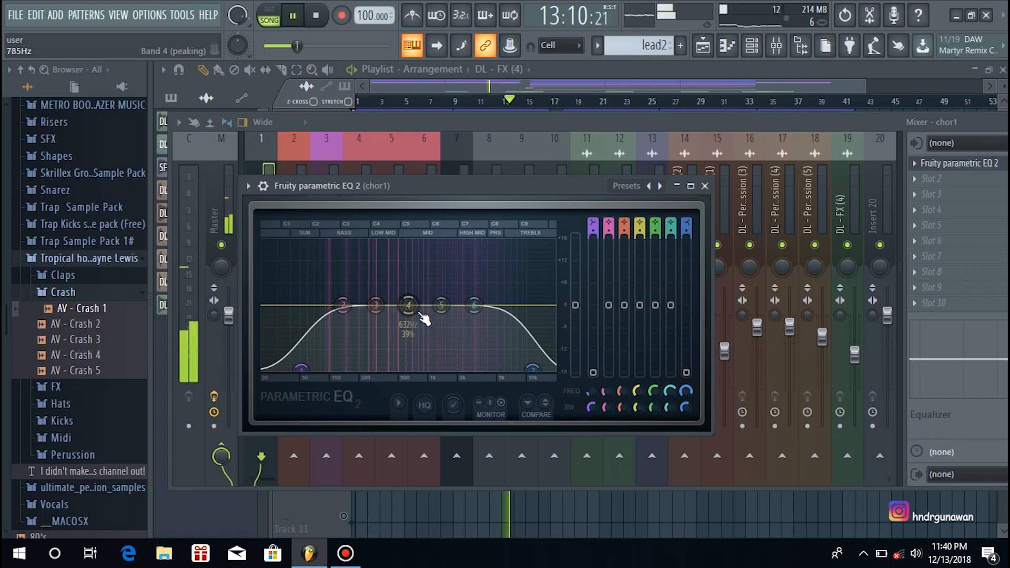
{"action": "left_click_drag", "start_coordinate": [300, 370], "coordinate": [305, 370]}
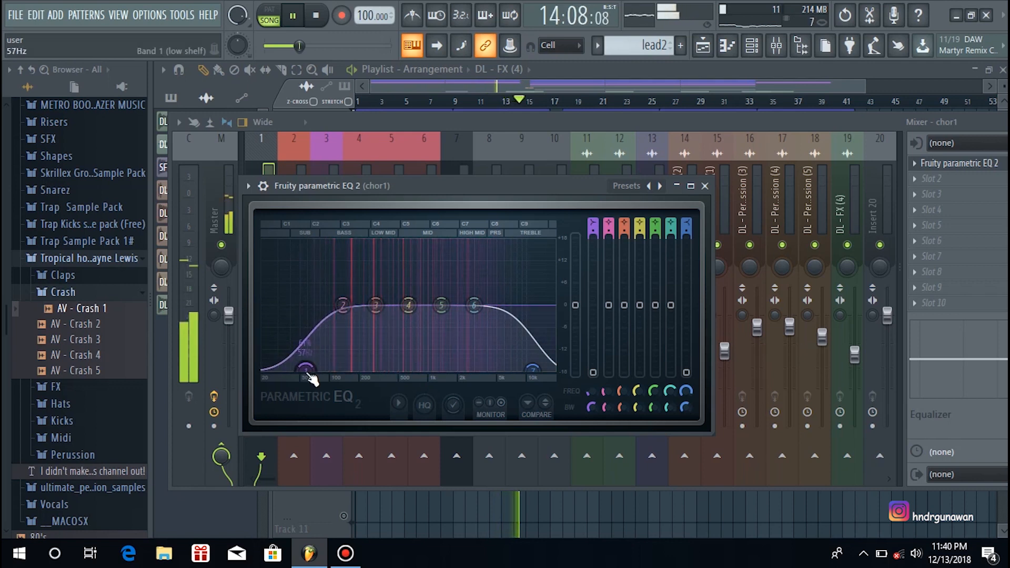
{"action": "left_click", "coordinate": [705, 186]}
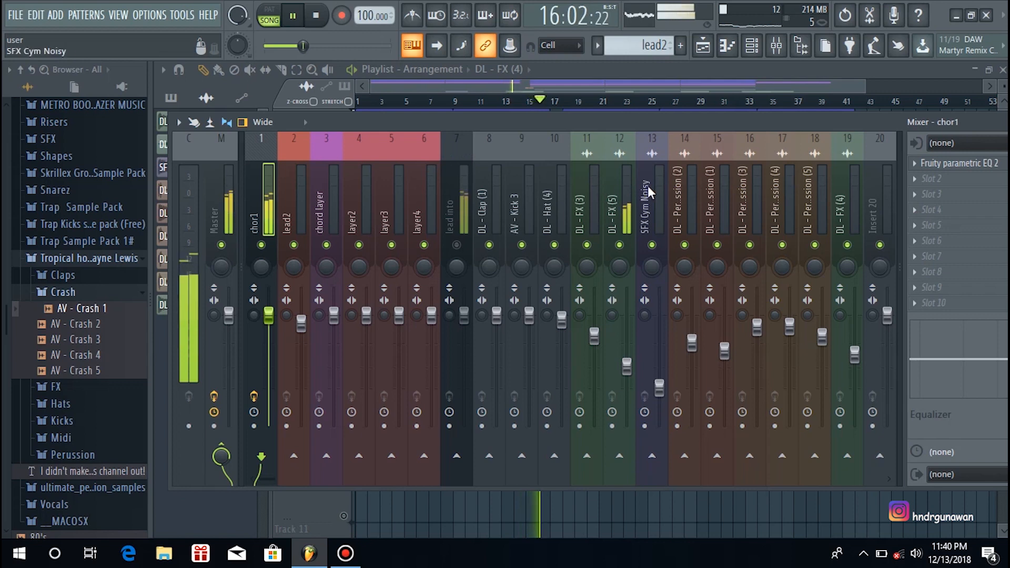
- Restart playback with lead into unmuted and chor1 muted, and select the lead into mixer track
{"action": "key", "text": "space"}
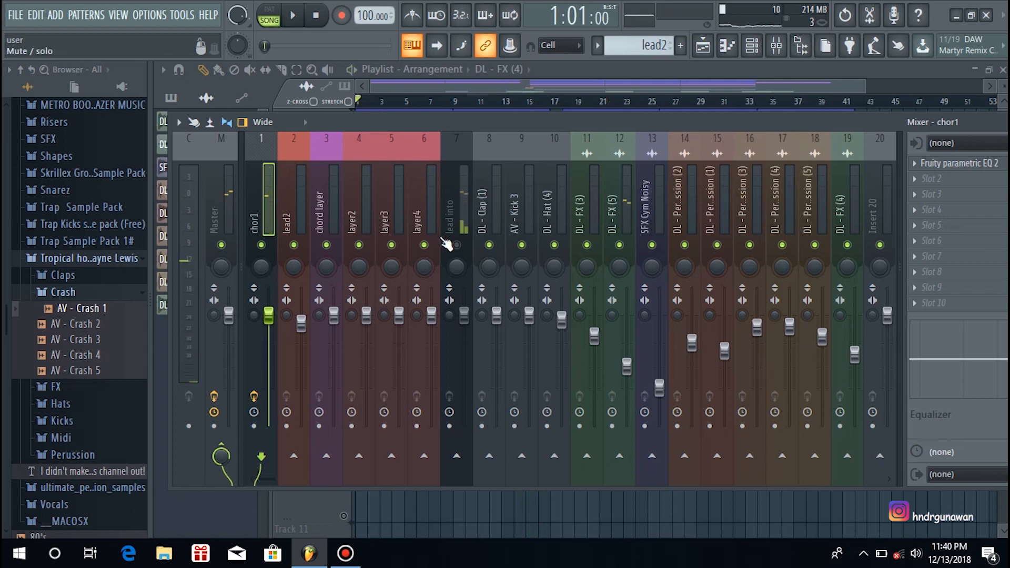
{"action": "left_click", "coordinate": [456, 245]}
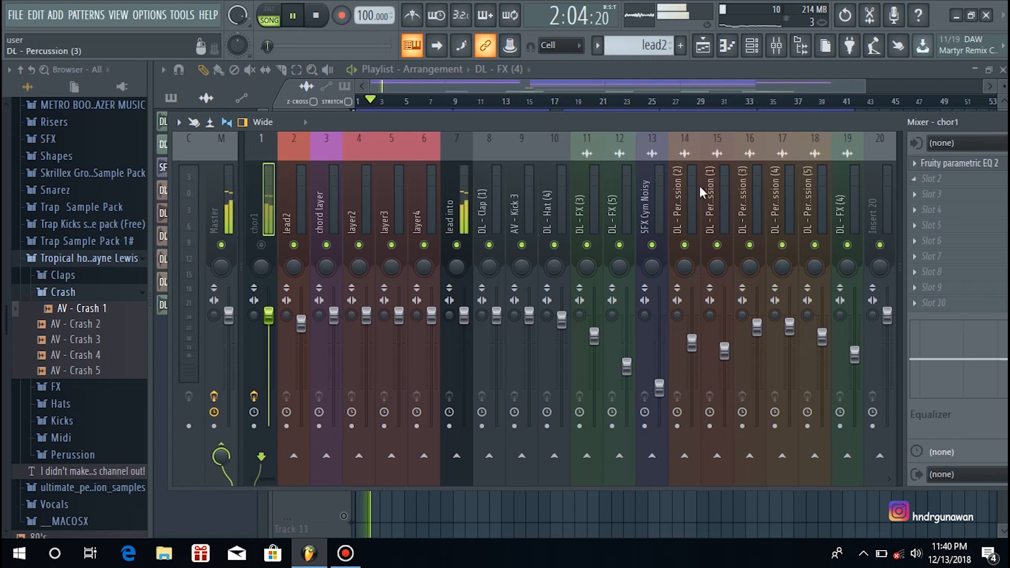
{"action": "left_click", "coordinate": [459, 189]}
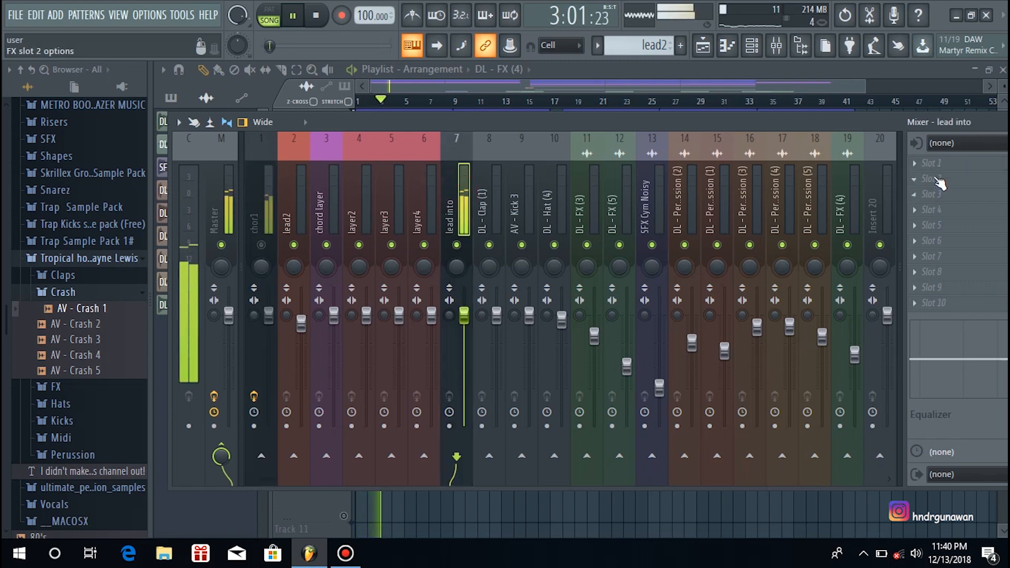
- Insert Fruity Parametric EQ 2 in lead into's first effect slot and cut its lows with band 1 just below 500 Hz, order Steep 8
{"action": "left_click", "coordinate": [920, 167]}
{"action": "left_click", "coordinate": [381, 29]}
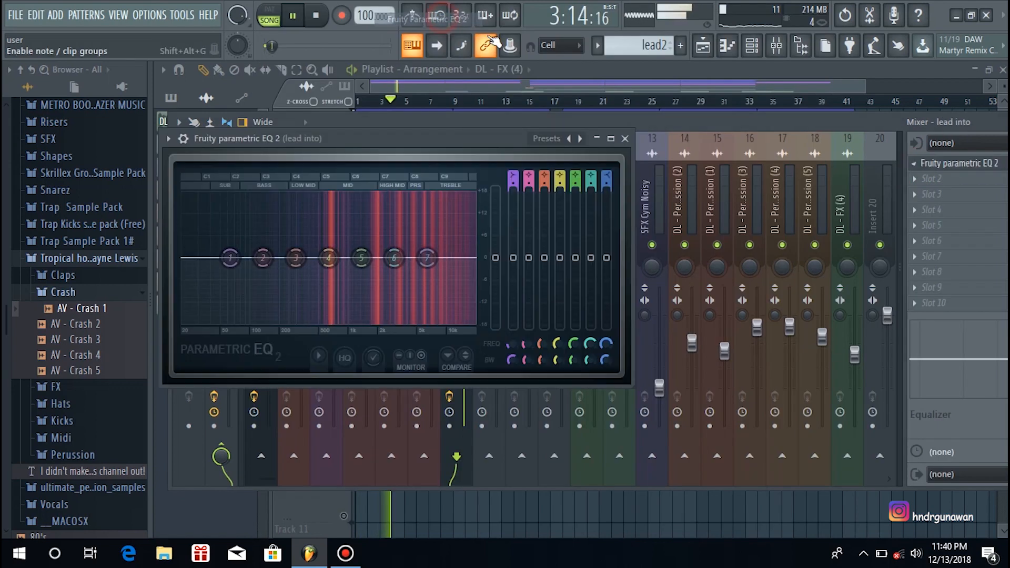
{"action": "left_click_drag", "start_coordinate": [230, 257], "coordinate": [299, 321]}
{"action": "right_click", "coordinate": [299, 322]}
{"action": "mouse_move", "coordinate": [326, 367]}
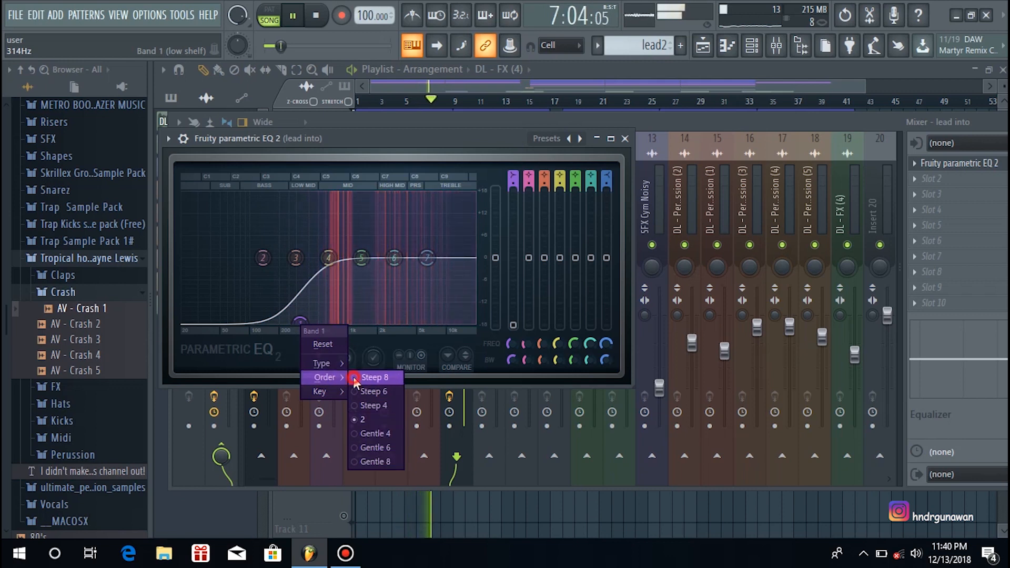
{"action": "left_click", "coordinate": [374, 405]}
{"action": "left_click_drag", "start_coordinate": [300, 322], "coordinate": [315, 322]}
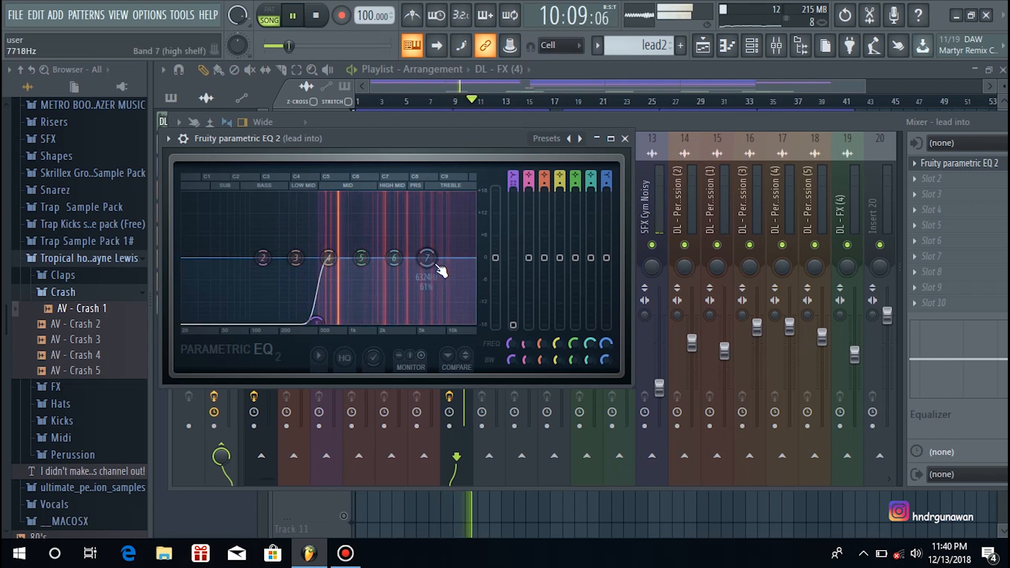
{"action": "left_click", "coordinate": [626, 139]}
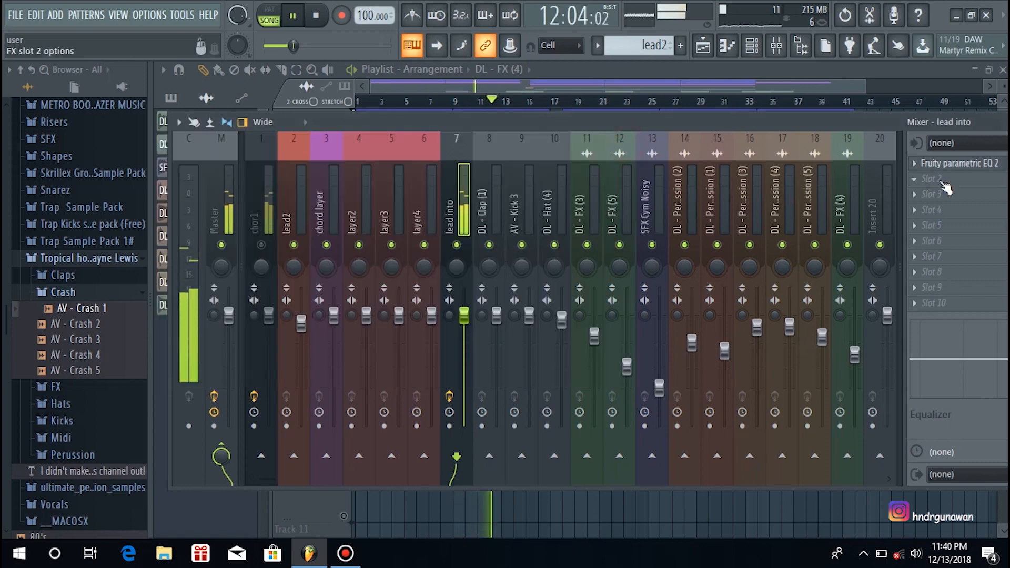
- Add Fruity Reeverb 2 to lead into's second effect slot with a larger room size, raised early reflections and wet level about 52%
{"action": "left_click", "coordinate": [929, 188]}
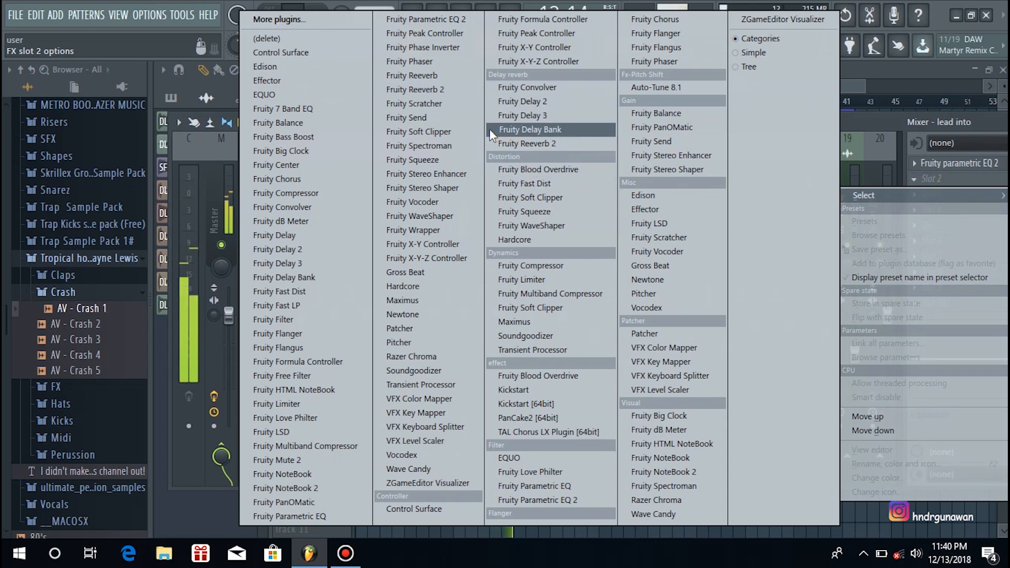
{"action": "left_click", "coordinate": [450, 93]}
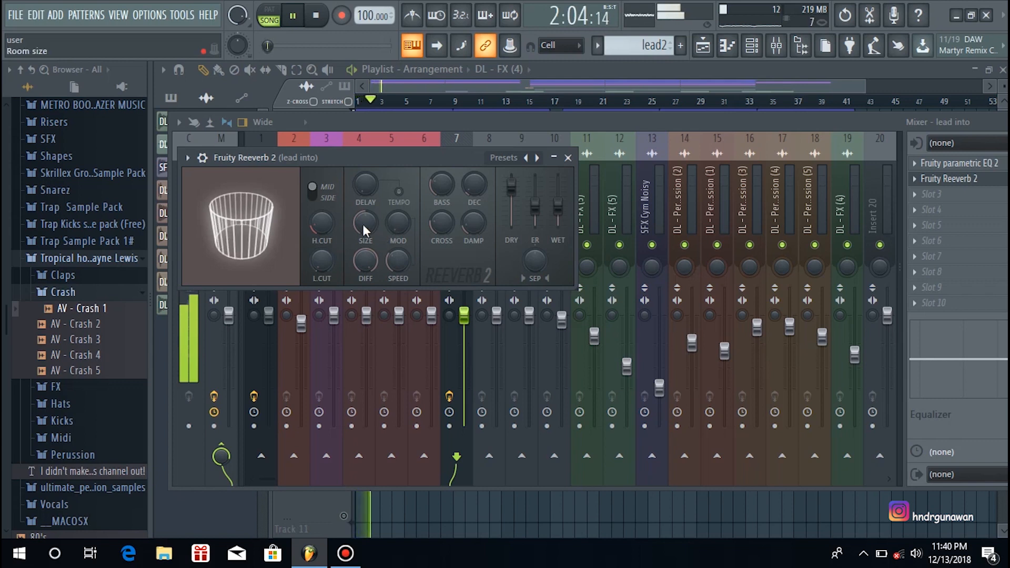
{"action": "left_click_drag", "start_coordinate": [364, 227], "coordinate": [365, 209]}
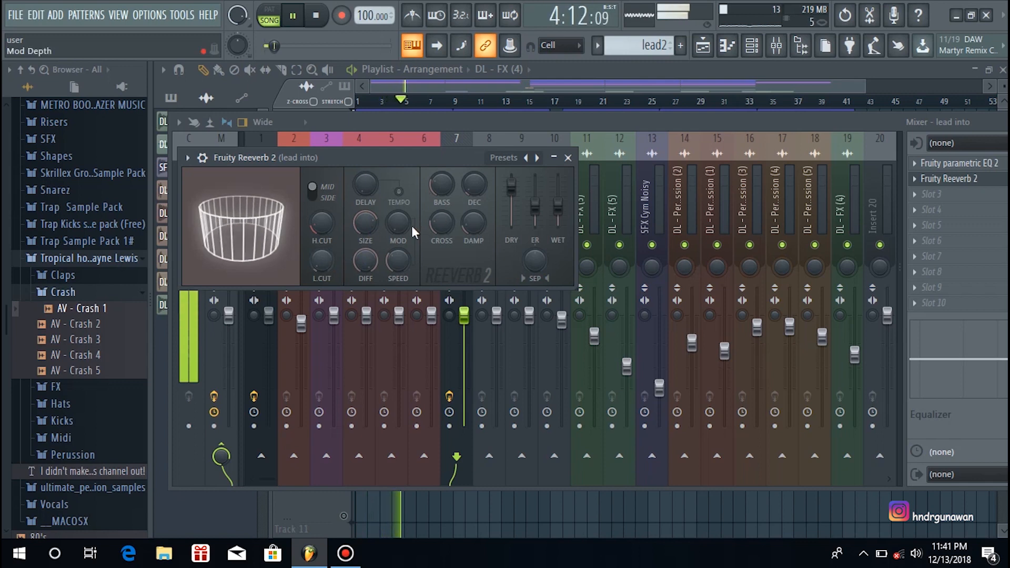
{"action": "left_click_drag", "start_coordinate": [406, 226], "coordinate": [406, 223]}
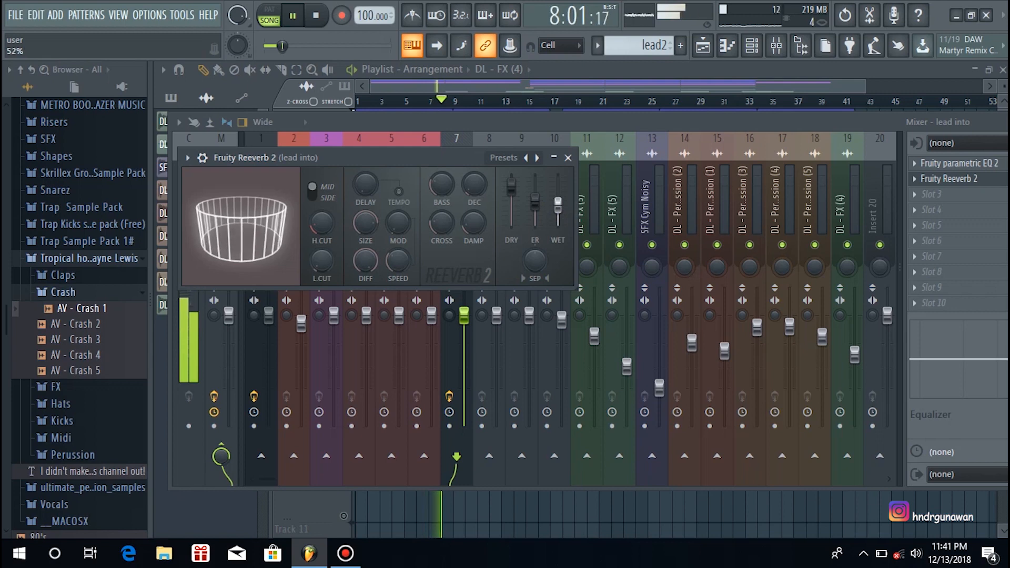
{"action": "left_click", "coordinate": [568, 158]}
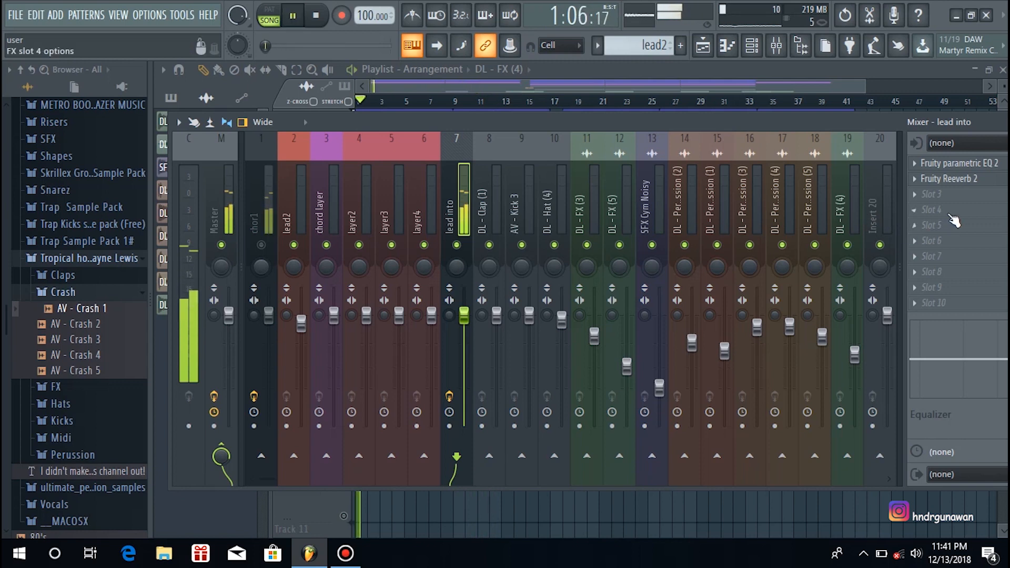
- Add Kickstart to lead into's third effect slot and choose the Nice & Tight ducking curve
{"action": "left_click", "coordinate": [931, 194]}
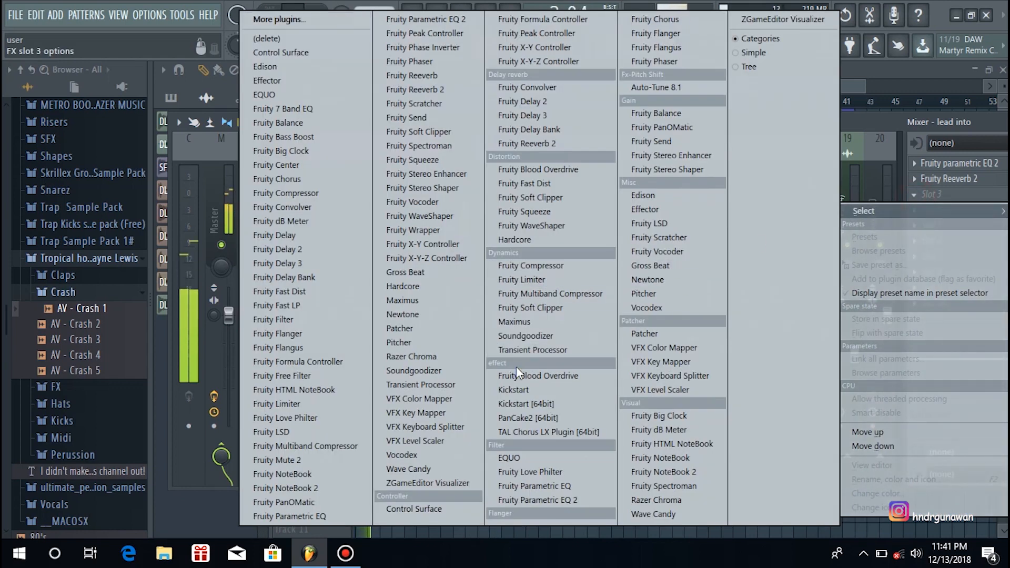
{"action": "left_click", "coordinate": [513, 389]}
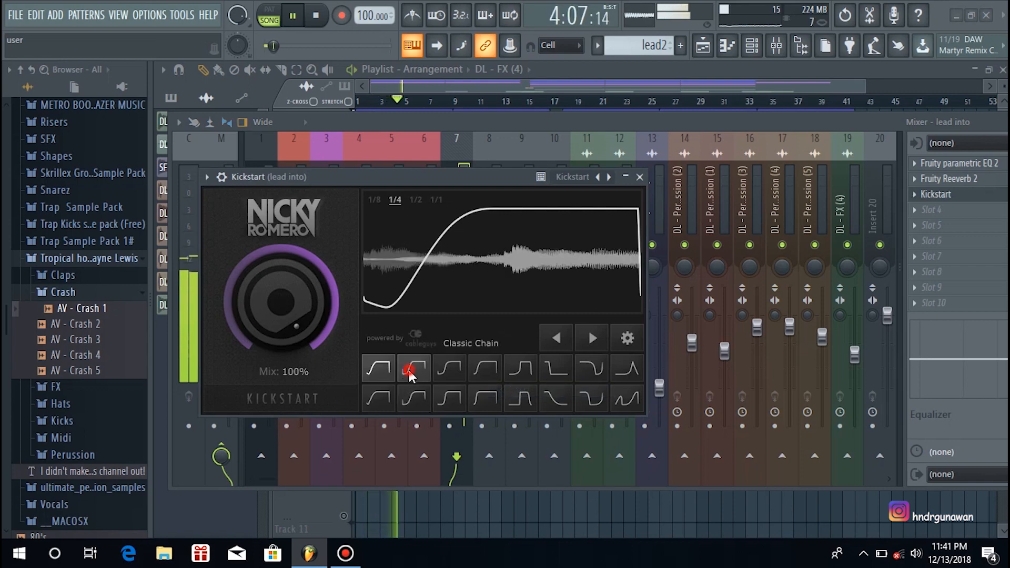
{"action": "left_click", "coordinate": [410, 368]}
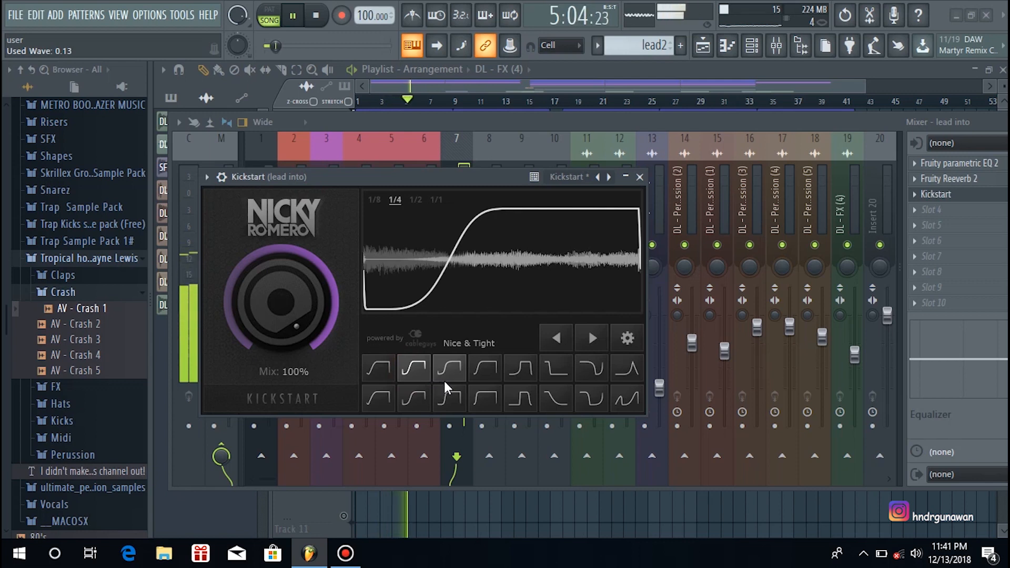
- Audition several Kickstart ducking curves on lead into, settle on Classic Chain and close the plugin
{"action": "left_click", "coordinate": [473, 376]}
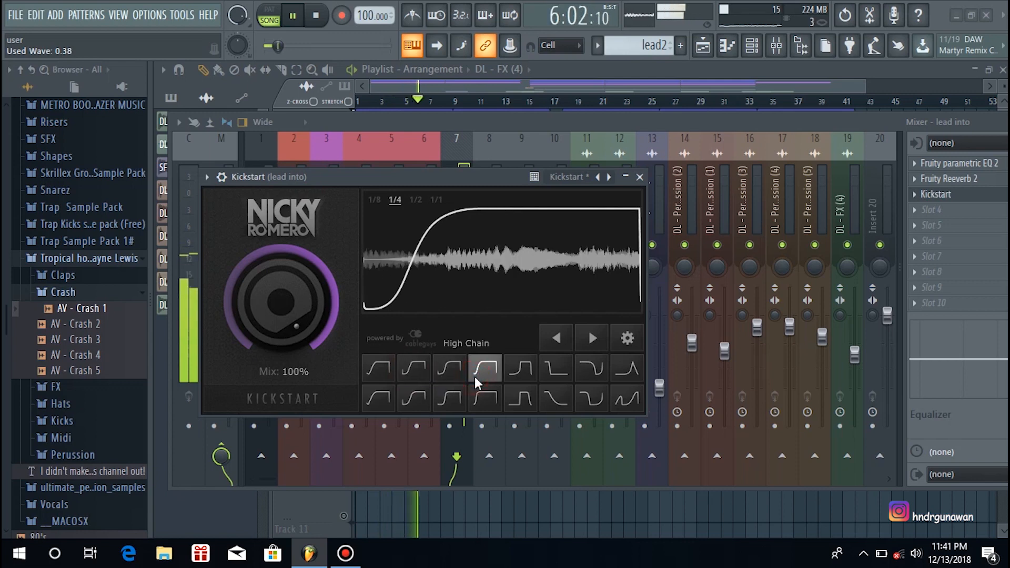
{"action": "left_click", "coordinate": [388, 372]}
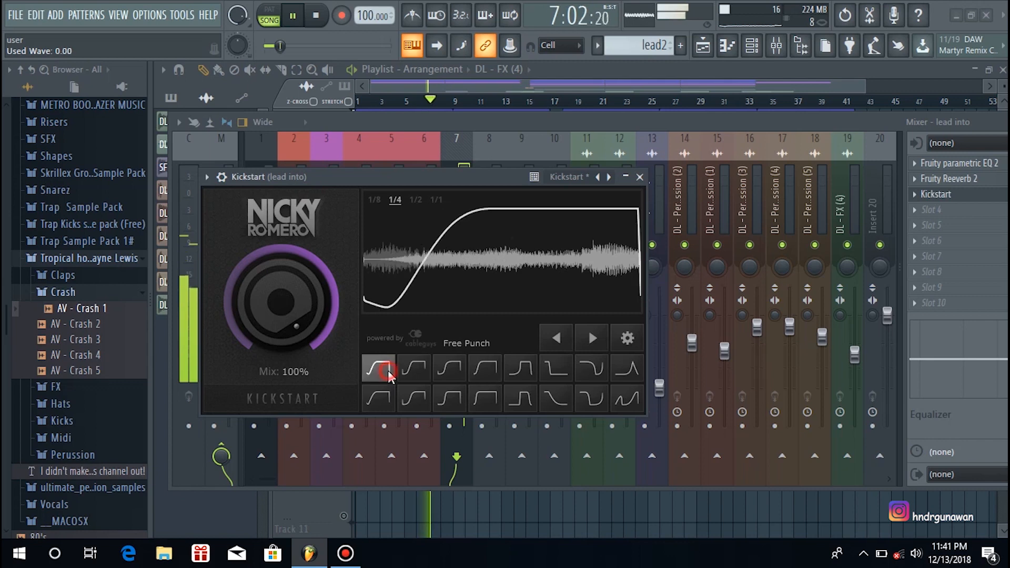
{"action": "left_click", "coordinate": [459, 377]}
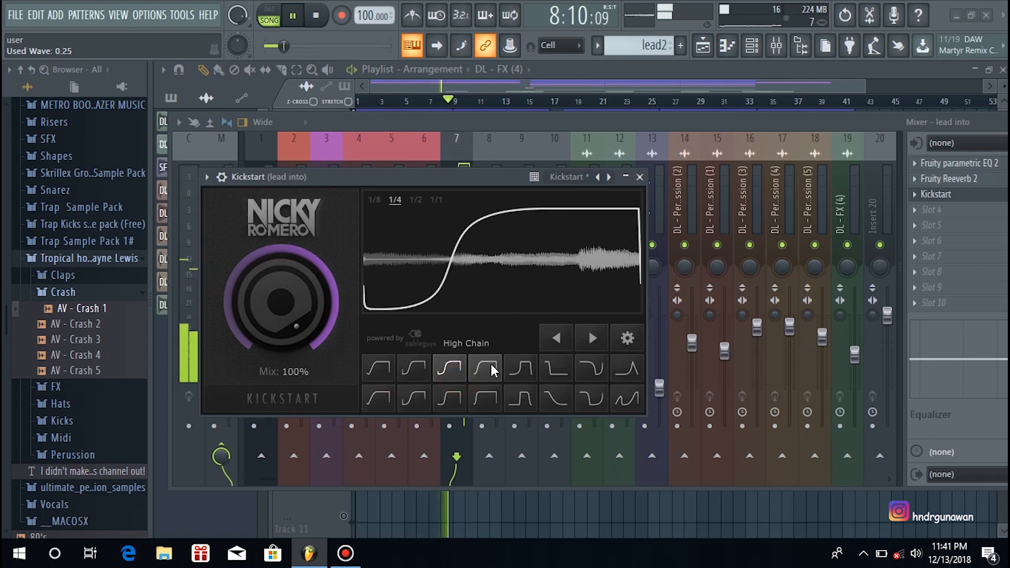
{"action": "left_click", "coordinate": [413, 401]}
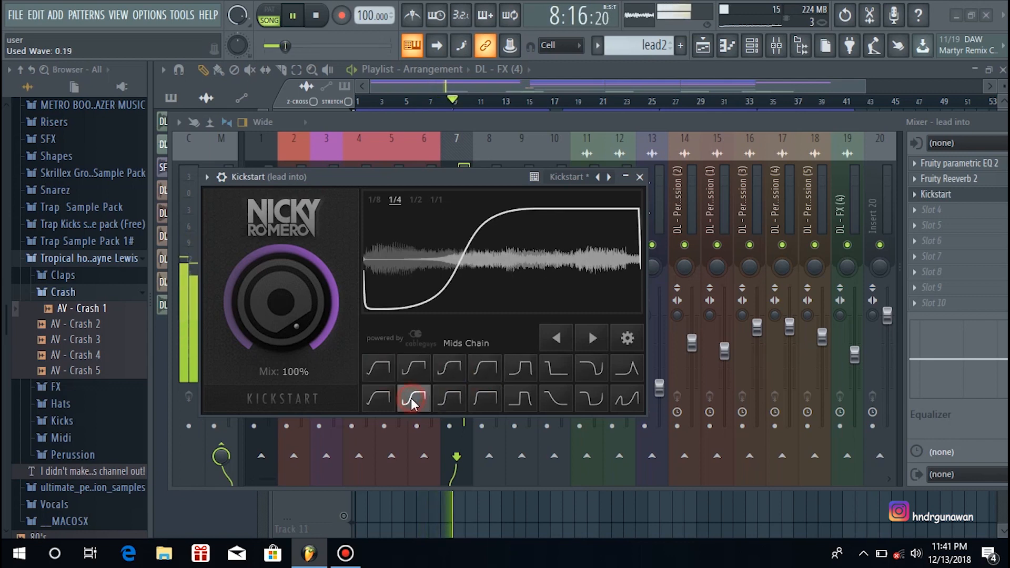
{"action": "left_click", "coordinate": [483, 373]}
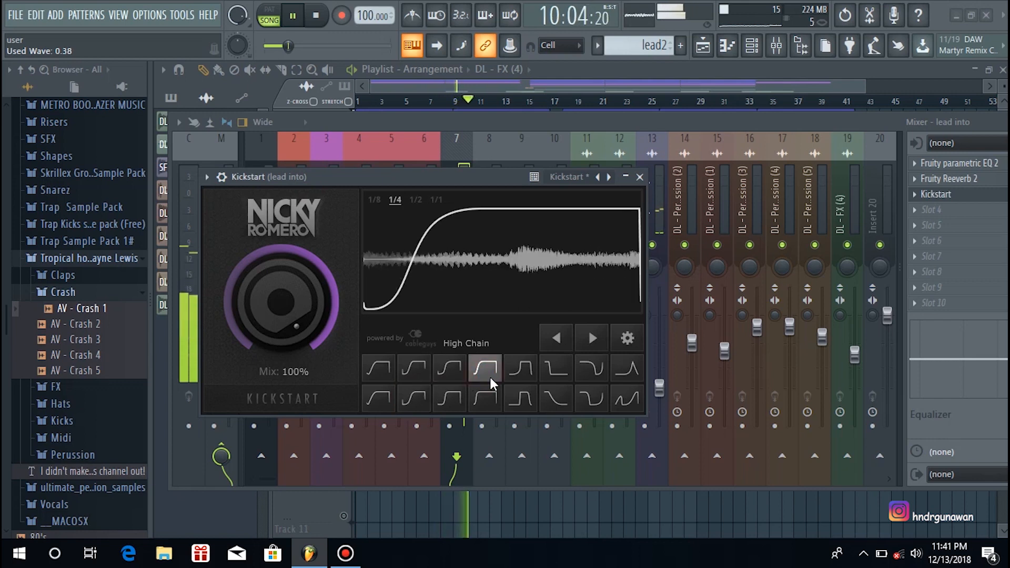
{"action": "left_click", "coordinate": [412, 378]}
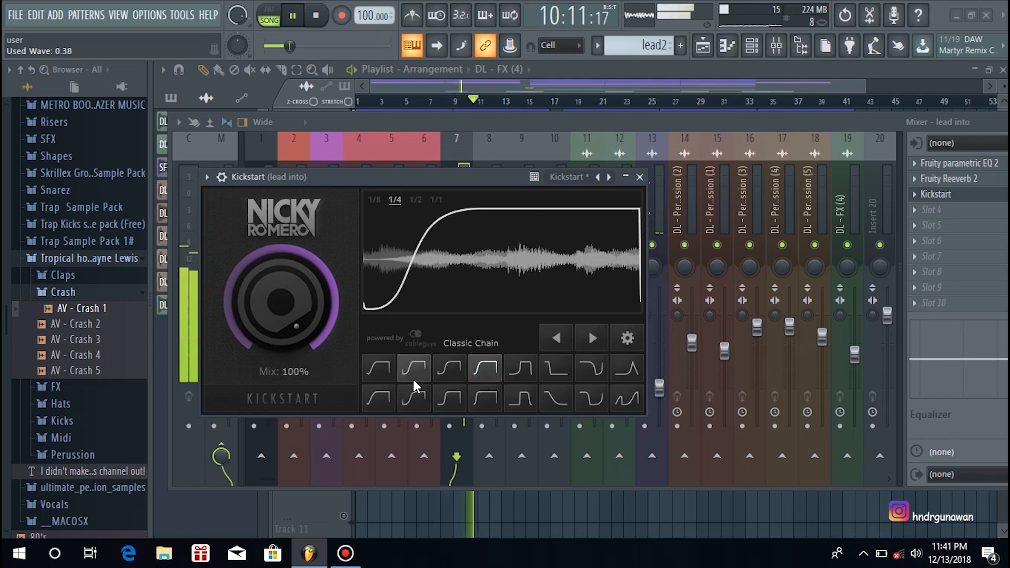
{"action": "left_click", "coordinate": [378, 374]}
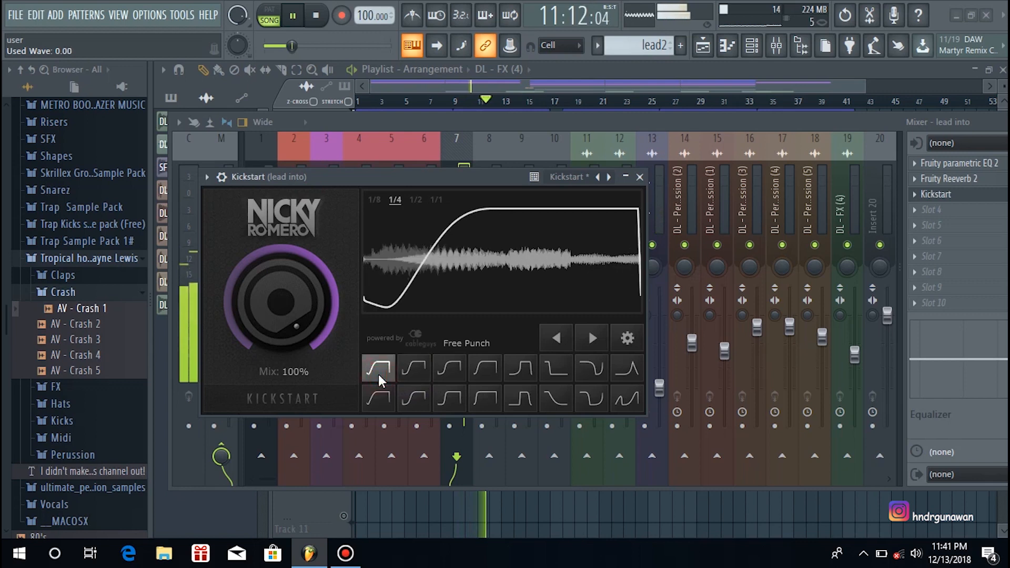
{"action": "left_click", "coordinate": [409, 372]}
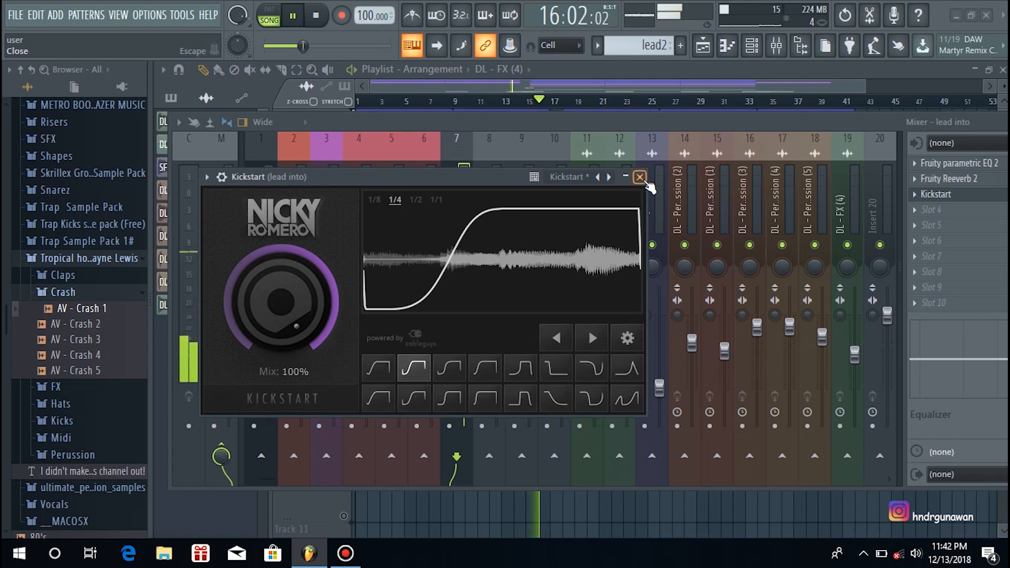
{"action": "left_click", "coordinate": [643, 181]}
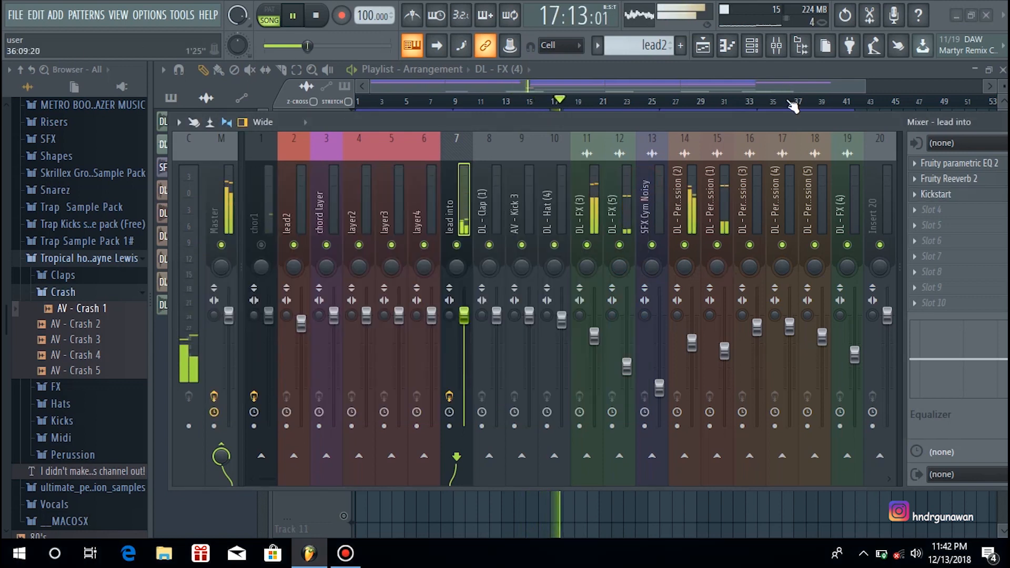
- Stop playback and lower the mixer window to uncover the playlist's chord1 and lead2 clips
{"action": "left_click", "coordinate": [325, 21]}
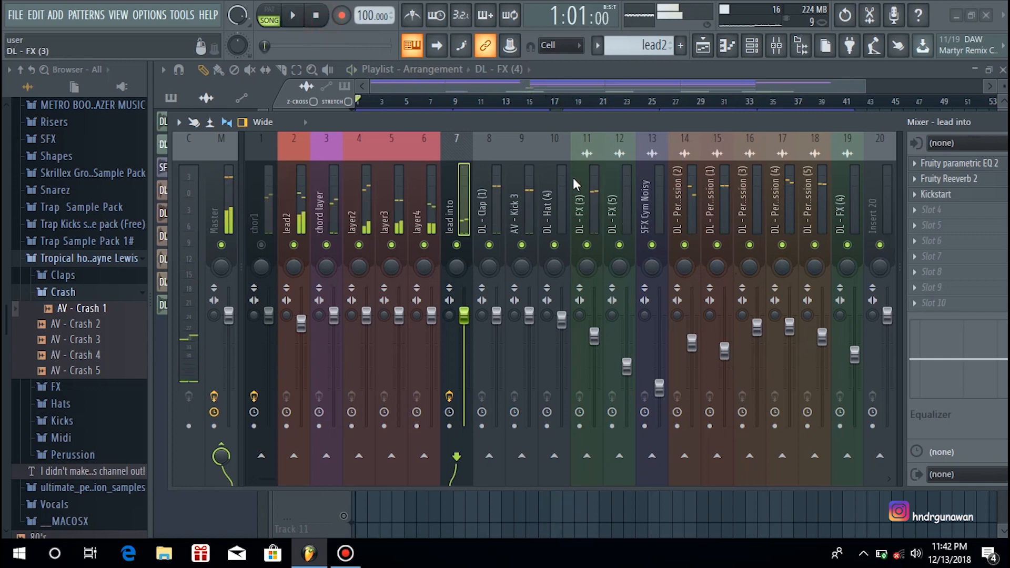
{"action": "mouse_move", "coordinate": [993, 127]}
{"action": "left_mouse_down"}
{"action": "mouse_move", "coordinate": [948, 127]}
{"action": "mouse_move", "coordinate": [999, 133]}
{"action": "left_mouse_up"}
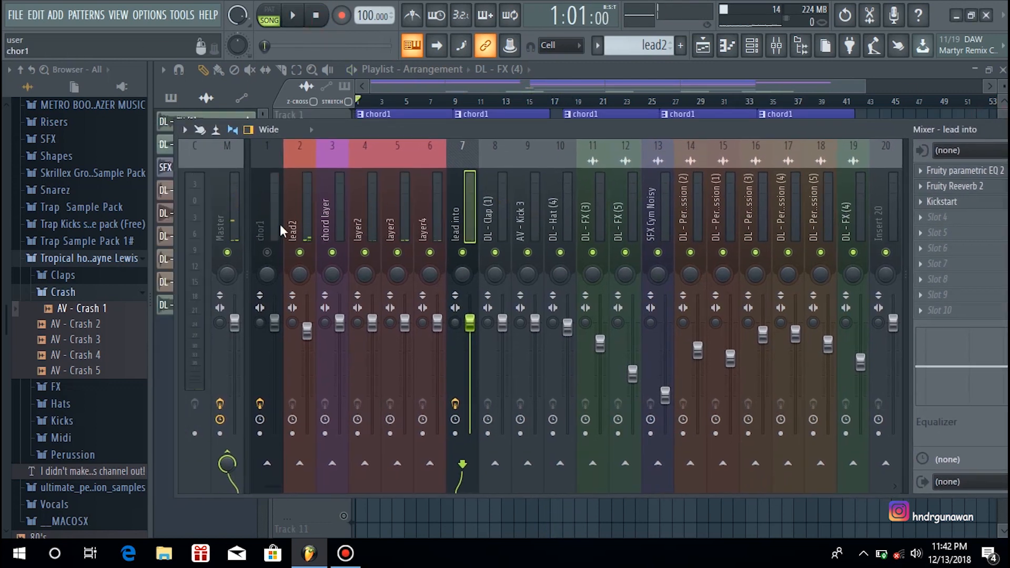
{"action": "left_click", "coordinate": [258, 204]}
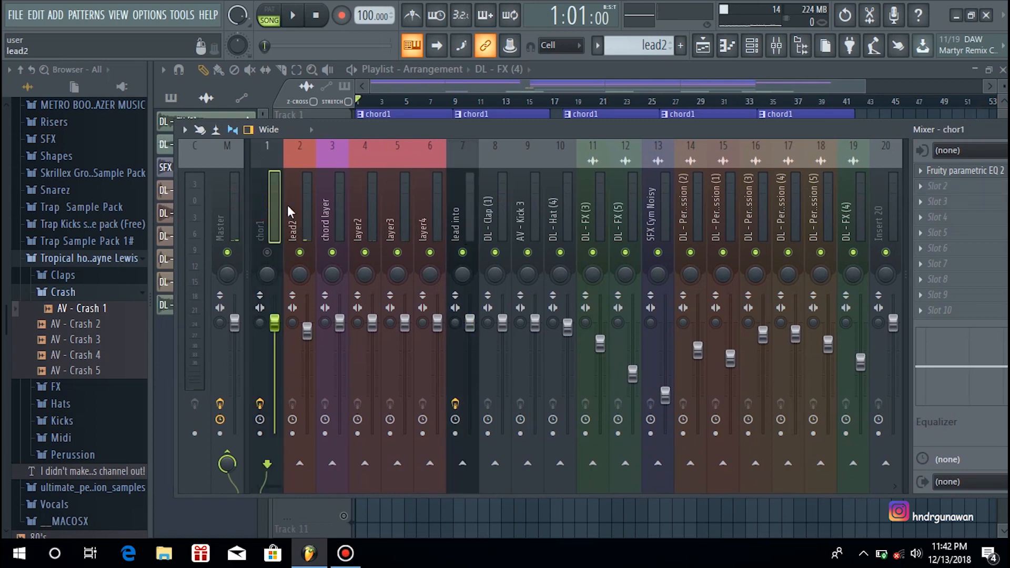
{"action": "left_click_drag", "start_coordinate": [393, 126], "coordinate": [380, 170]}
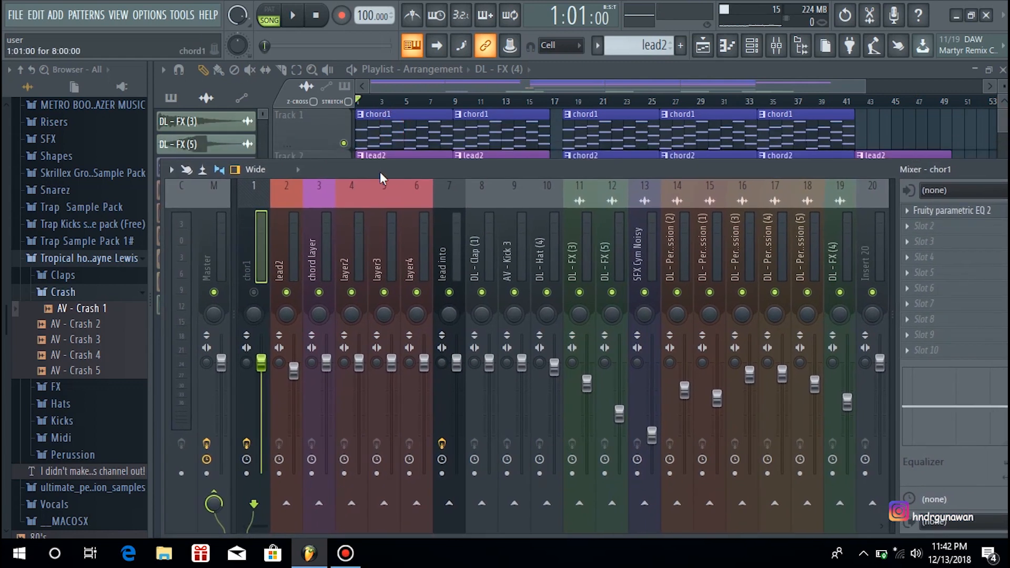
- Set the song position to bar 17 in the playlist and briefly play from there with the mixer showing
{"action": "key", "text": "F9"}
{"action": "left_click", "coordinate": [567, 100]}
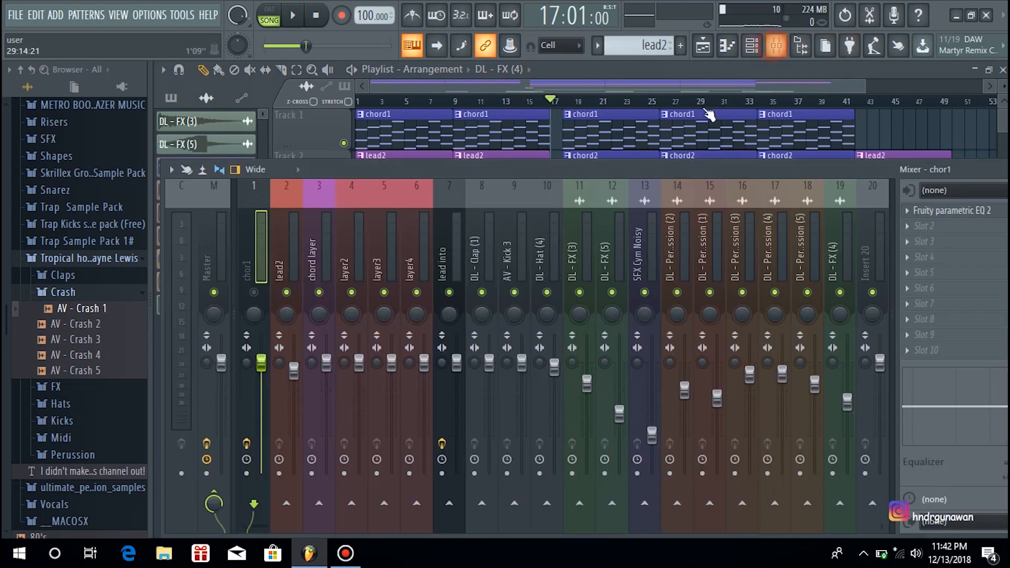
{"action": "left_click", "coordinate": [776, 45]}
{"action": "key", "text": "space"}
{"action": "key", "text": "space"}
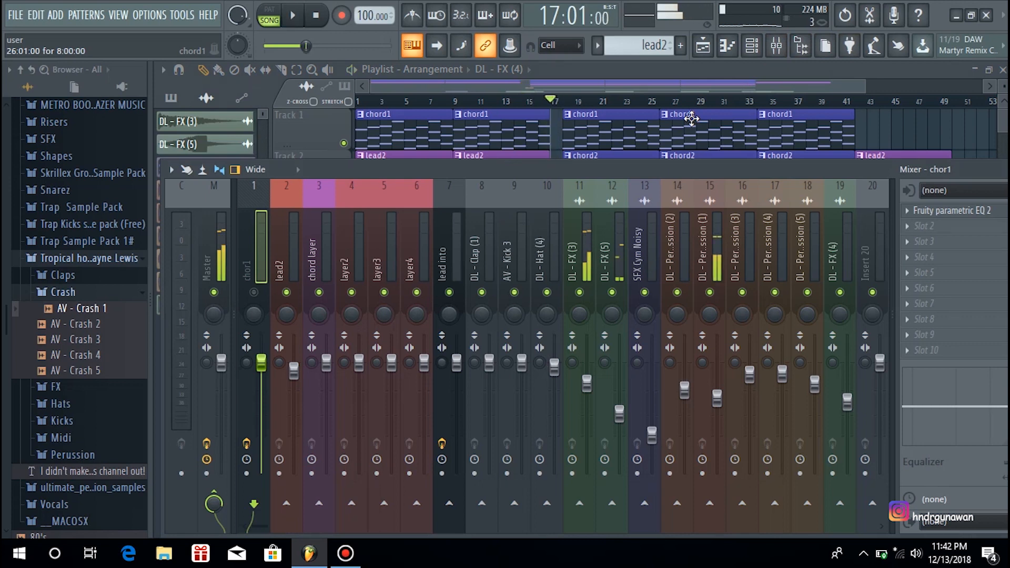
{"action": "left_click", "coordinate": [576, 246]}
{"action": "left_click", "coordinate": [907, 210]}
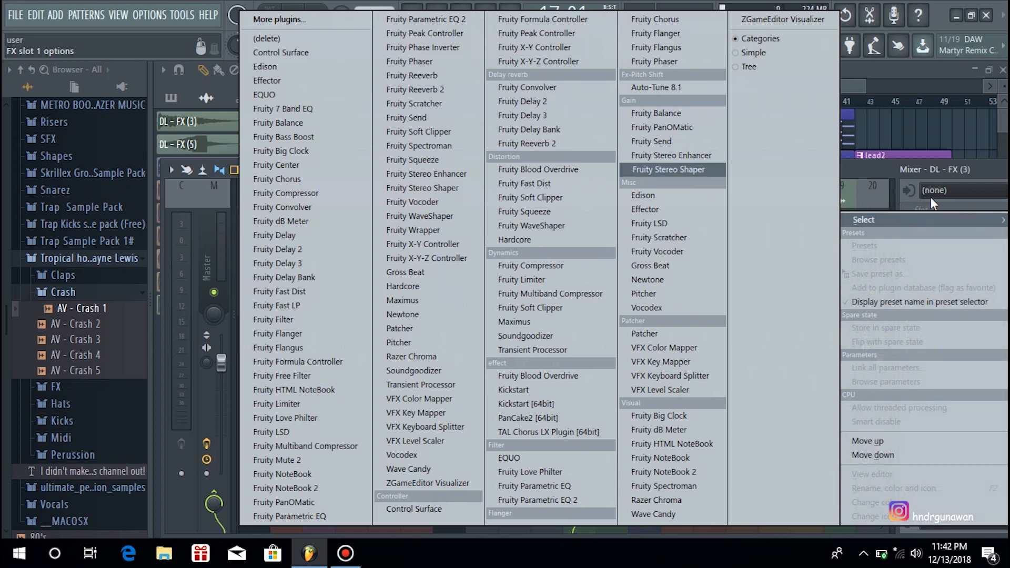
{"action": "left_click", "coordinate": [867, 171]}
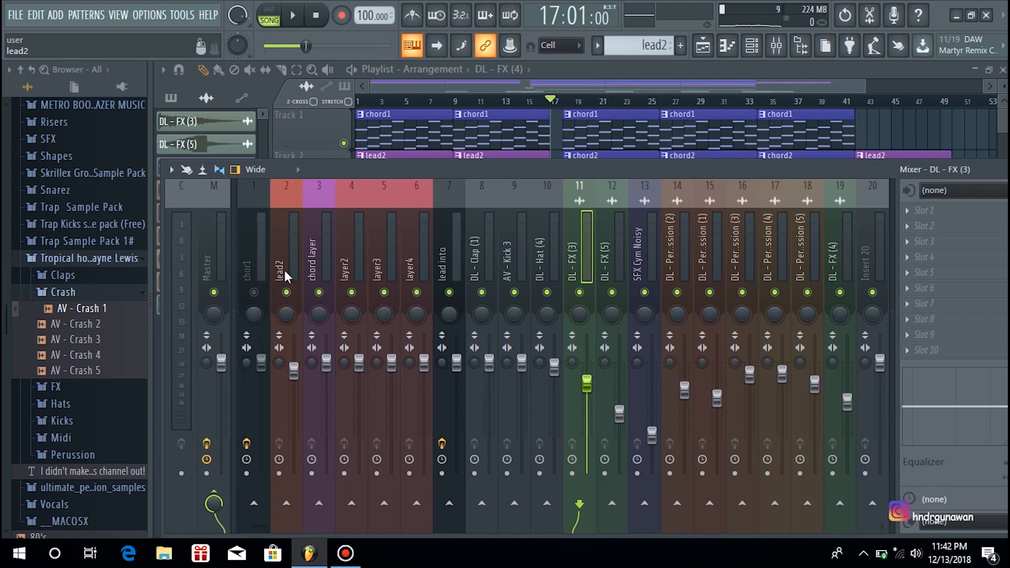
- Select the lead2 mixer track and start playback from bar 17
{"action": "key", "text": "space"}
{"action": "key", "text": "space"}
{"action": "left_click", "coordinate": [279, 264]}
{"action": "key", "text": "space"}
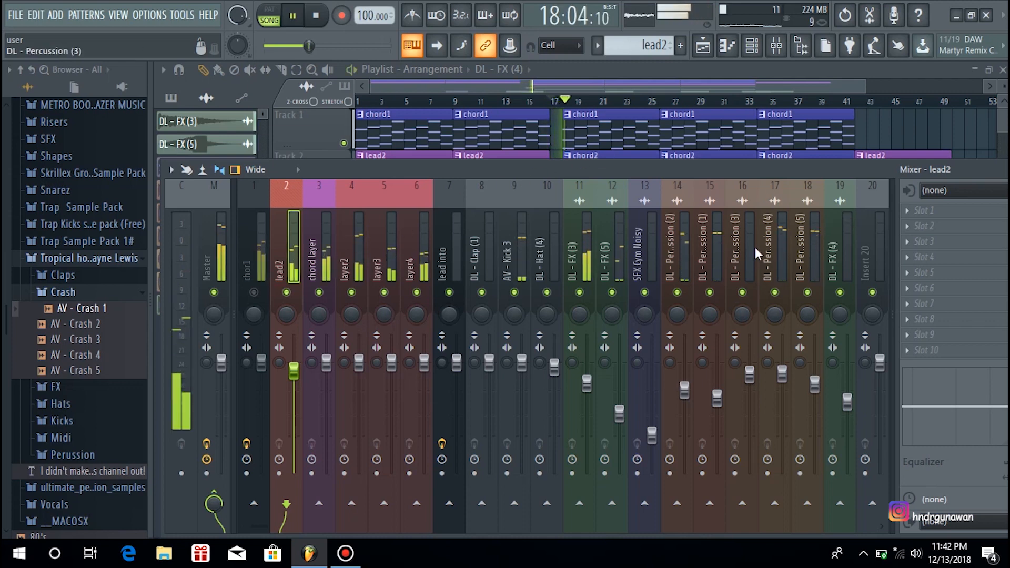
- Insert Fruity Parametric EQ 2 in lead2's first effect slot and pull band 1 down to cut its lows
{"action": "left_click", "coordinate": [910, 210]}
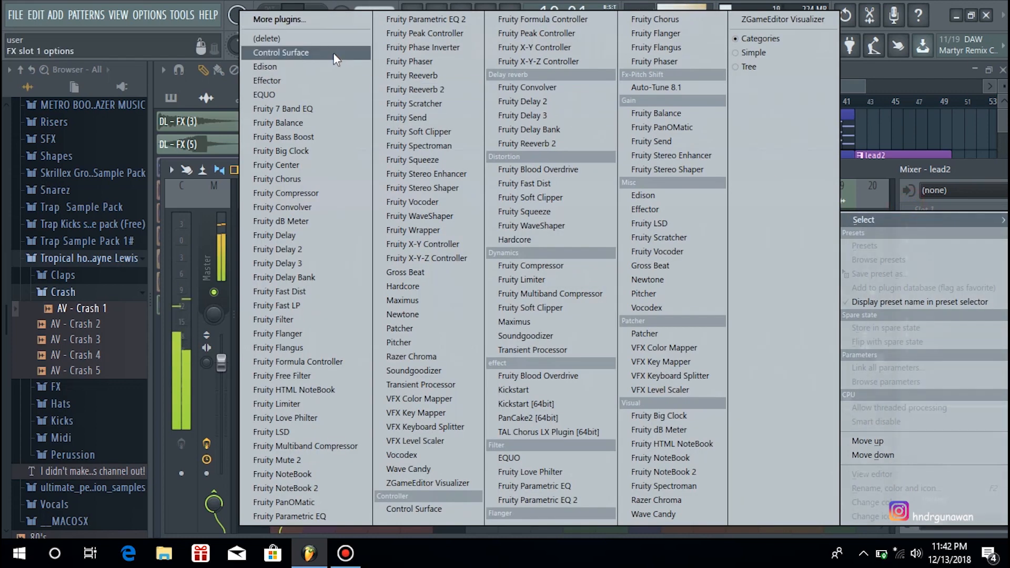
{"action": "left_click", "coordinate": [409, 20]}
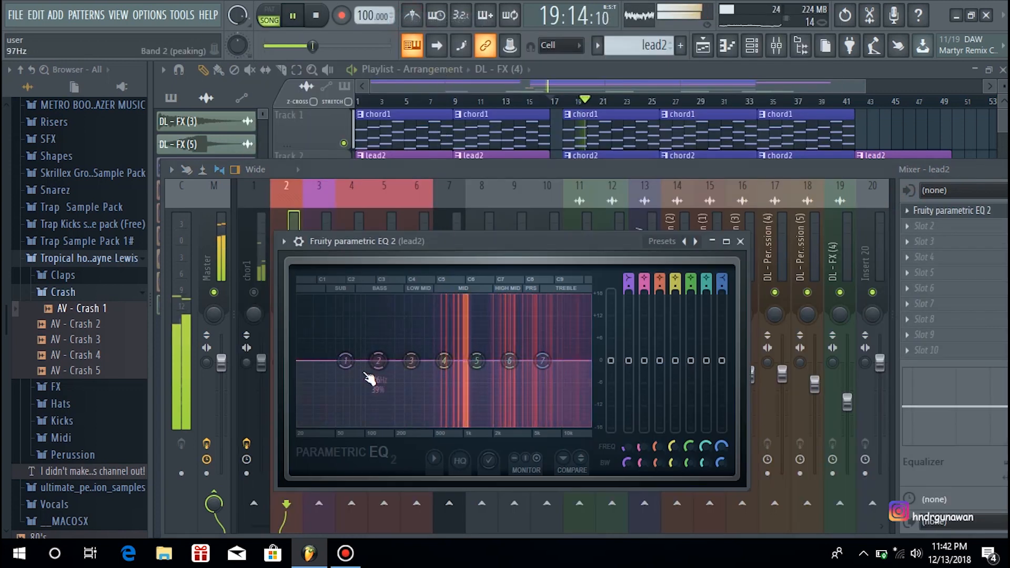
{"action": "left_click_drag", "start_coordinate": [342, 368], "coordinate": [417, 425]}
{"action": "left_click", "coordinate": [740, 241]}
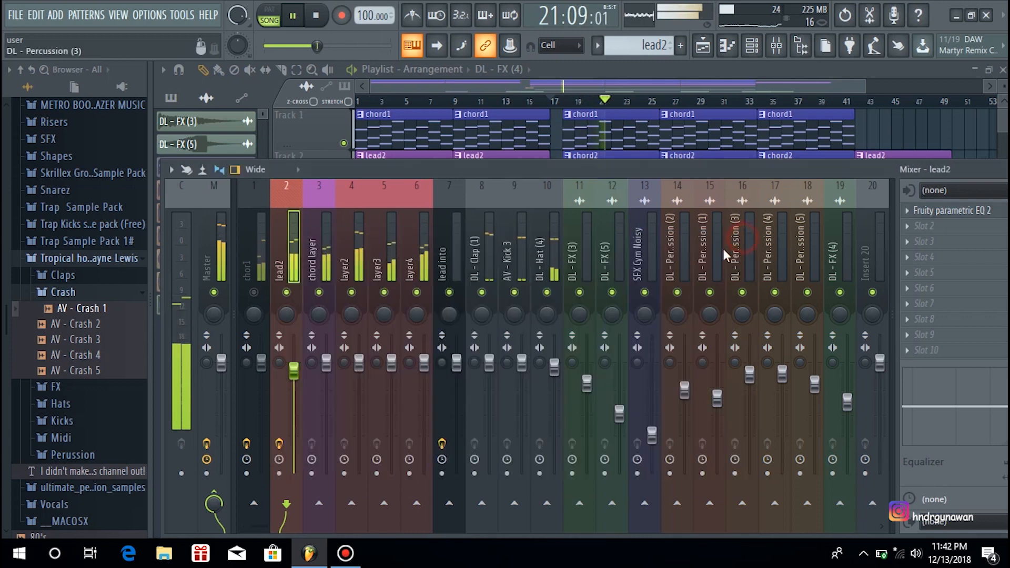
- Mute the chord layer, layer2, layer3 and layer4 mixer tracks
{"action": "left_click", "coordinate": [319, 292]}
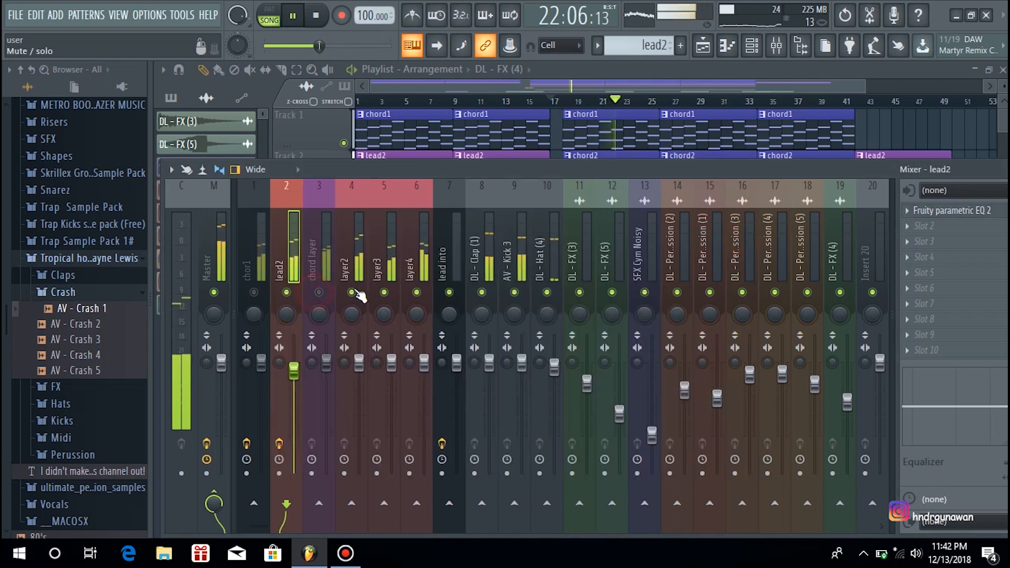
{"action": "left_click", "coordinate": [351, 292]}
{"action": "left_click", "coordinate": [384, 293]}
{"action": "left_click", "coordinate": [417, 291]}
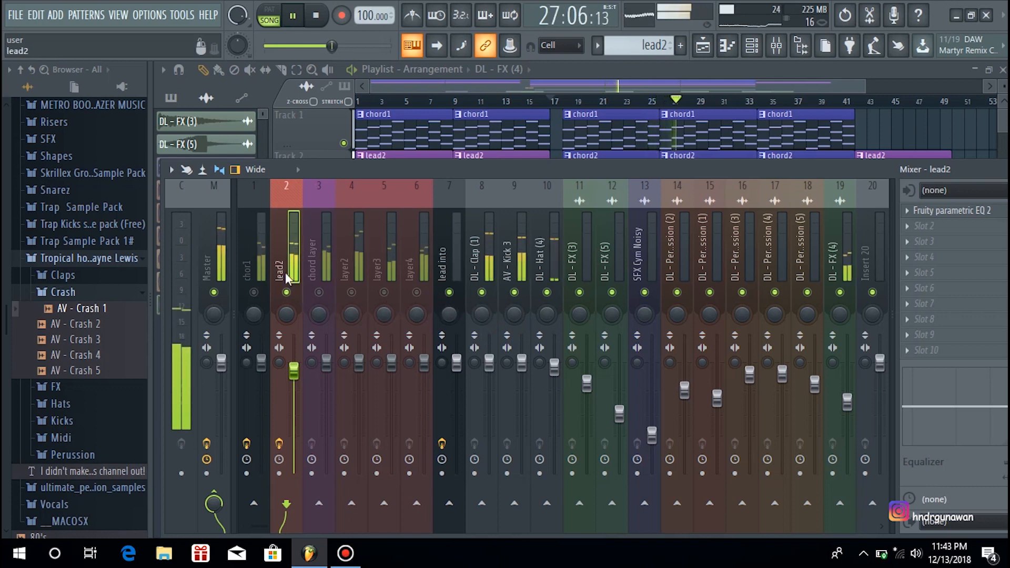
- Add Fruity Reeverb 2 to lead2's second effect slot, with a larger room size and slightly raised early reflections
{"action": "left_click", "coordinate": [906, 227]}
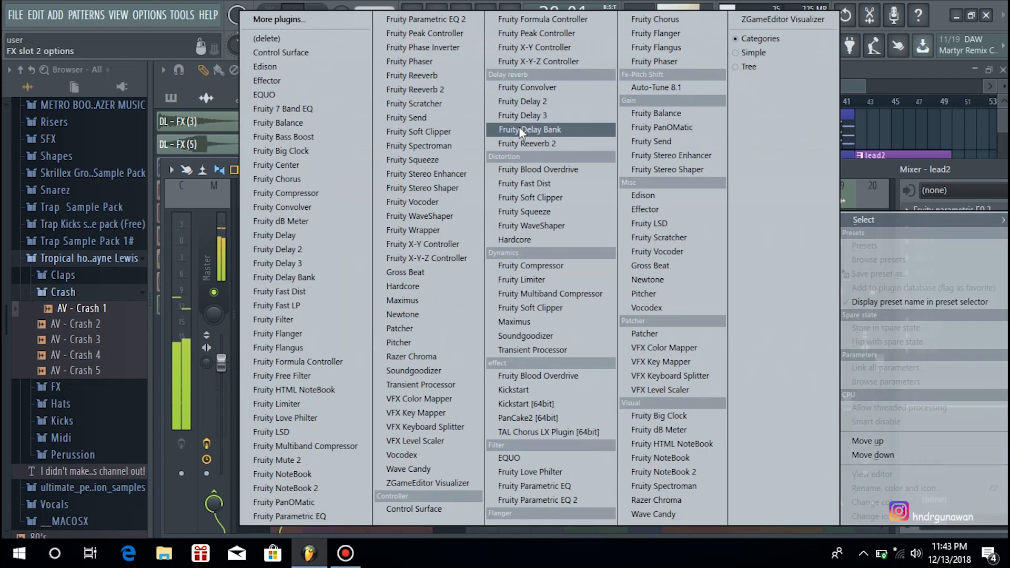
{"action": "left_click", "coordinate": [450, 91]}
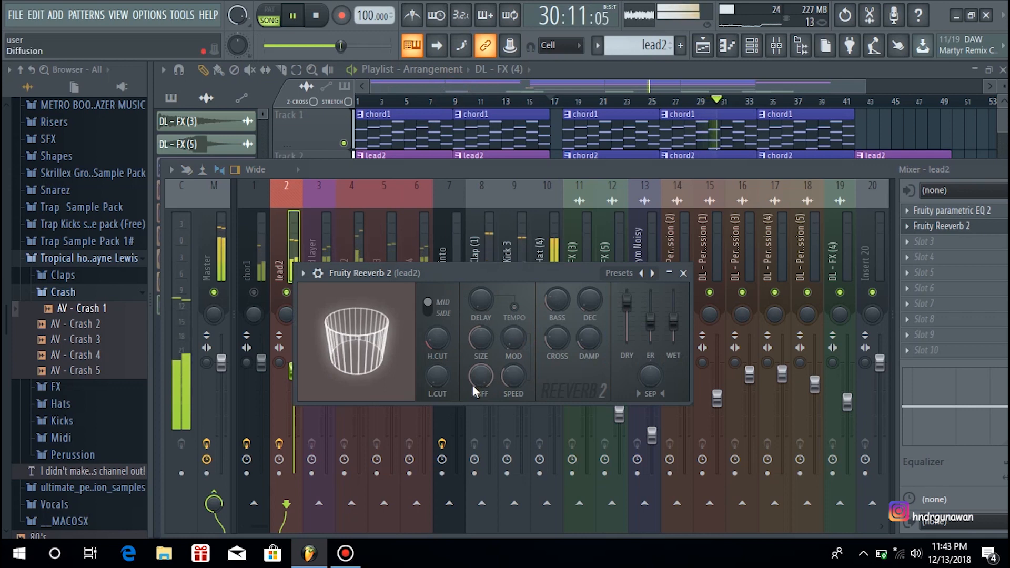
{"action": "left_click_drag", "start_coordinate": [473, 337], "coordinate": [472, 337]}
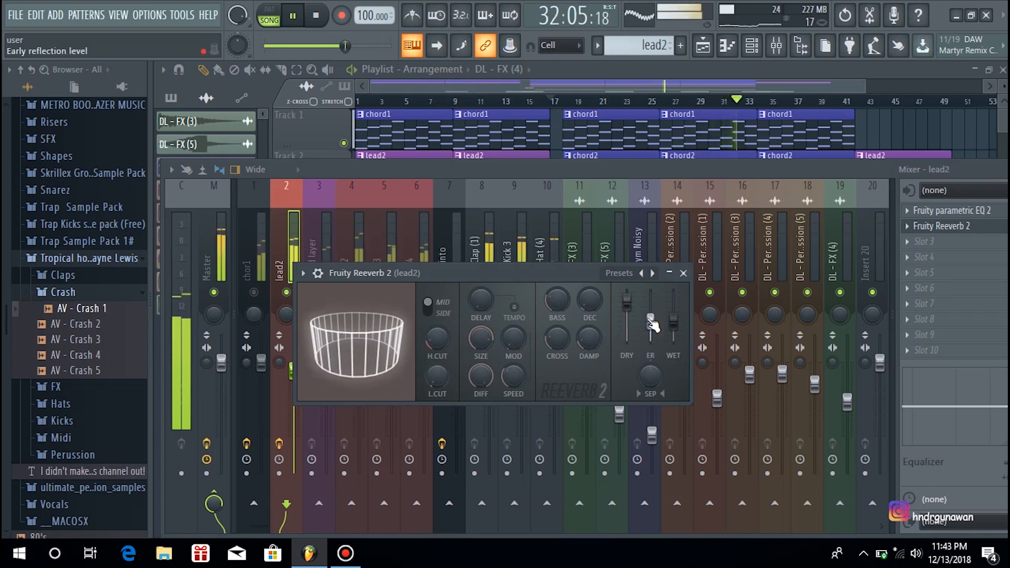
{"action": "left_click_drag", "start_coordinate": [651, 322], "coordinate": [653, 323]}
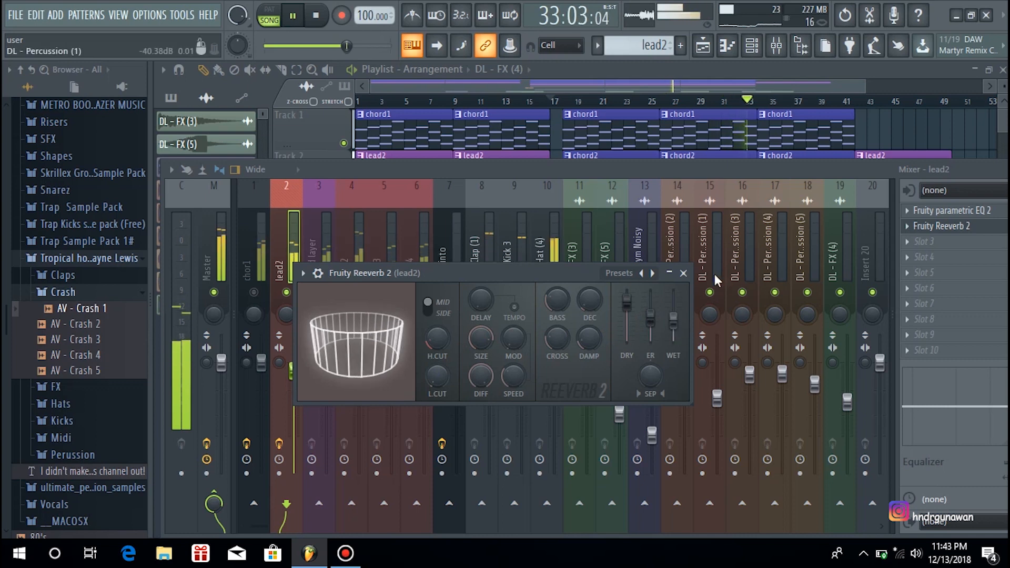
{"action": "left_click", "coordinate": [683, 273]}
- Add Kickstart to lead2's third effect slot and choose the Classic Chain ducking curve
{"action": "left_click", "coordinate": [907, 243]}
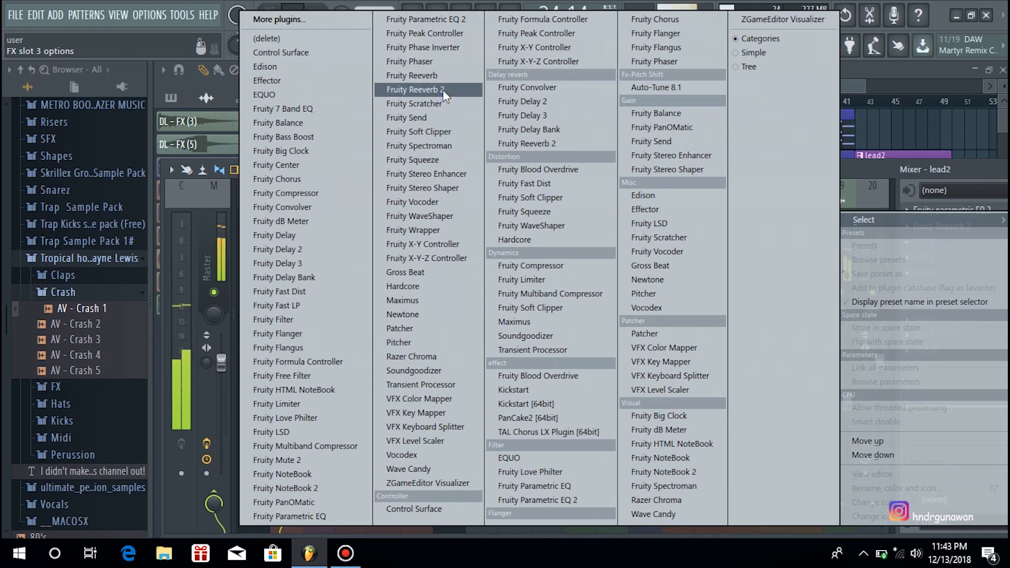
{"action": "left_click", "coordinate": [570, 389]}
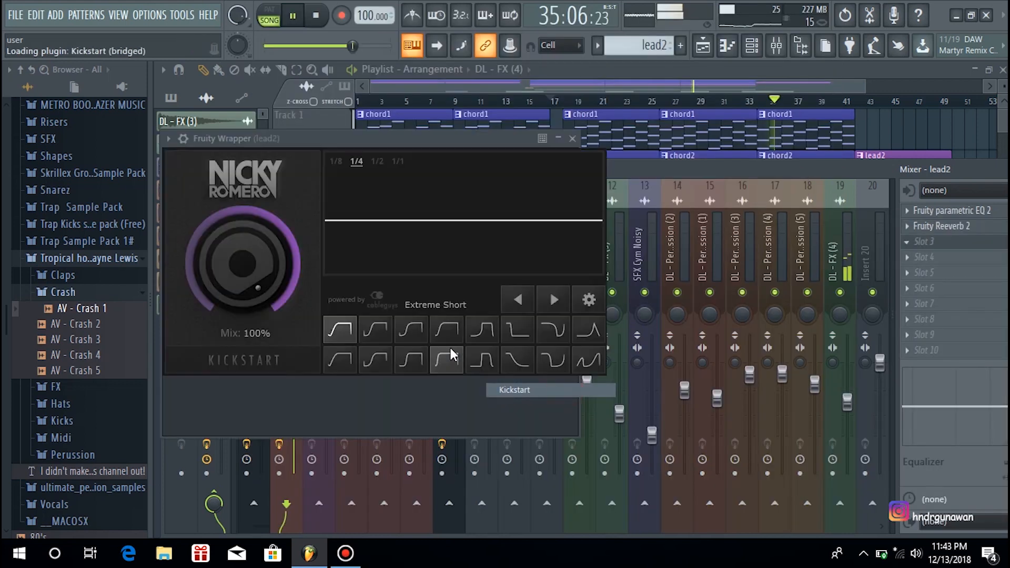
{"action": "left_click", "coordinate": [413, 322]}
{"action": "left_click", "coordinate": [370, 330]}
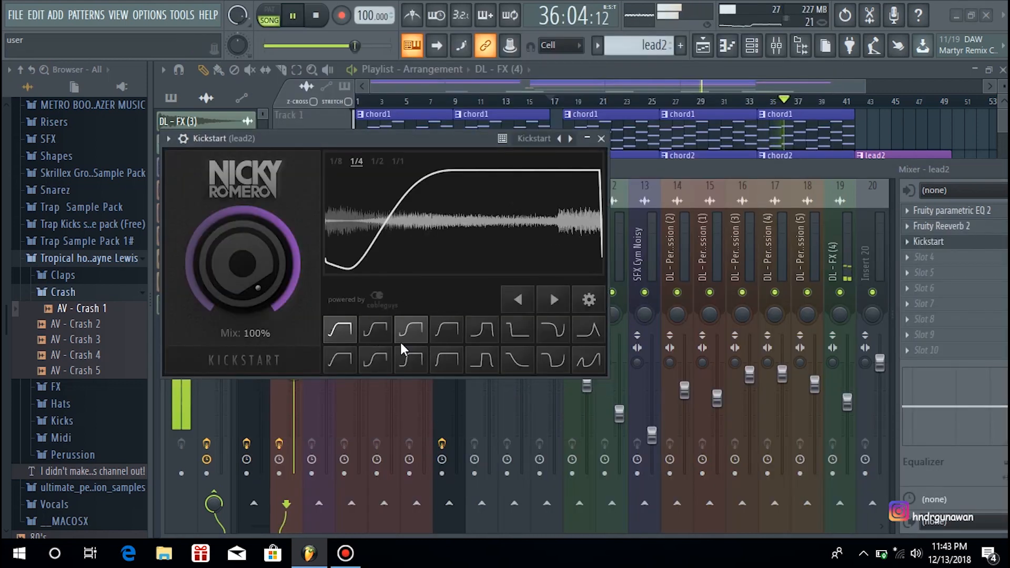
{"action": "left_click", "coordinate": [378, 331]}
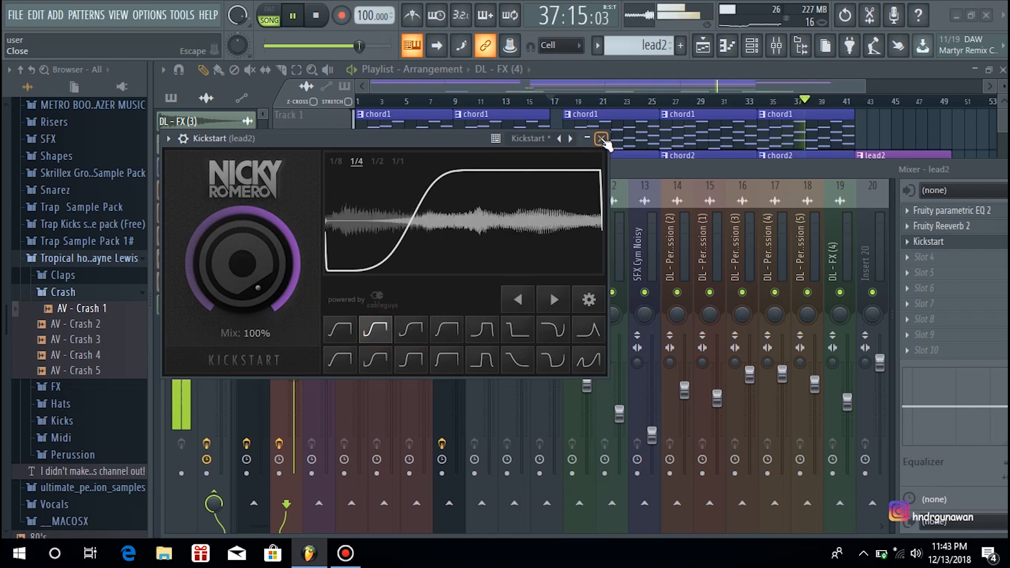
{"action": "left_click", "coordinate": [602, 139]}
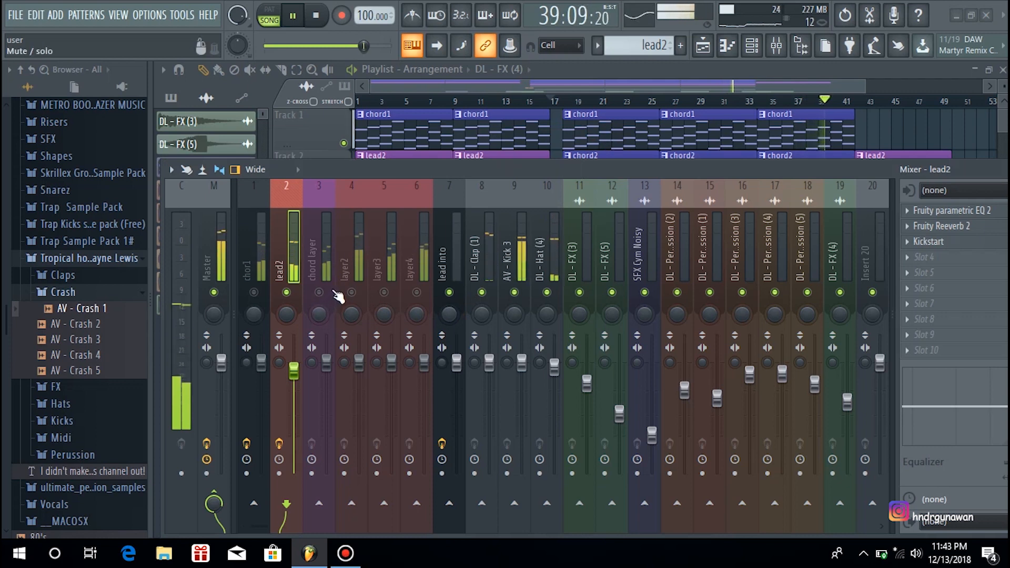
- Unmute chord layer, mute lead2 and select the chord layer mixer track
{"action": "left_click", "coordinate": [319, 292]}
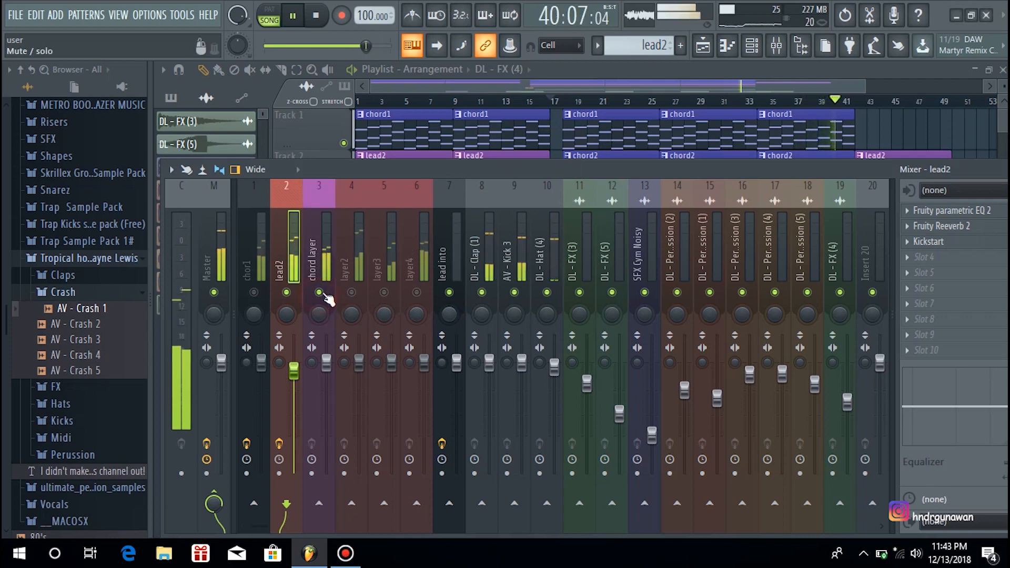
{"action": "left_click", "coordinate": [286, 293]}
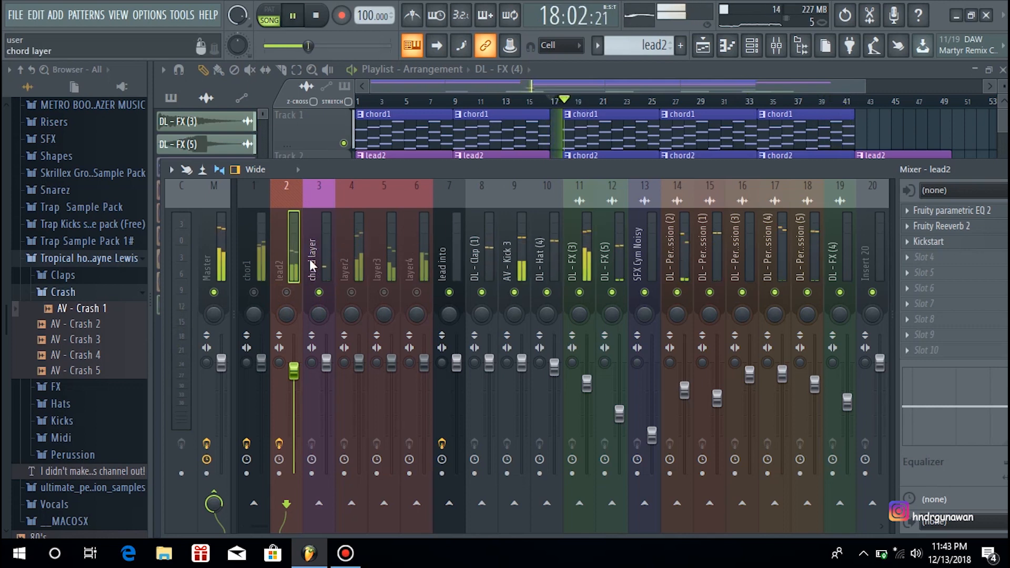
{"action": "left_click", "coordinate": [331, 242]}
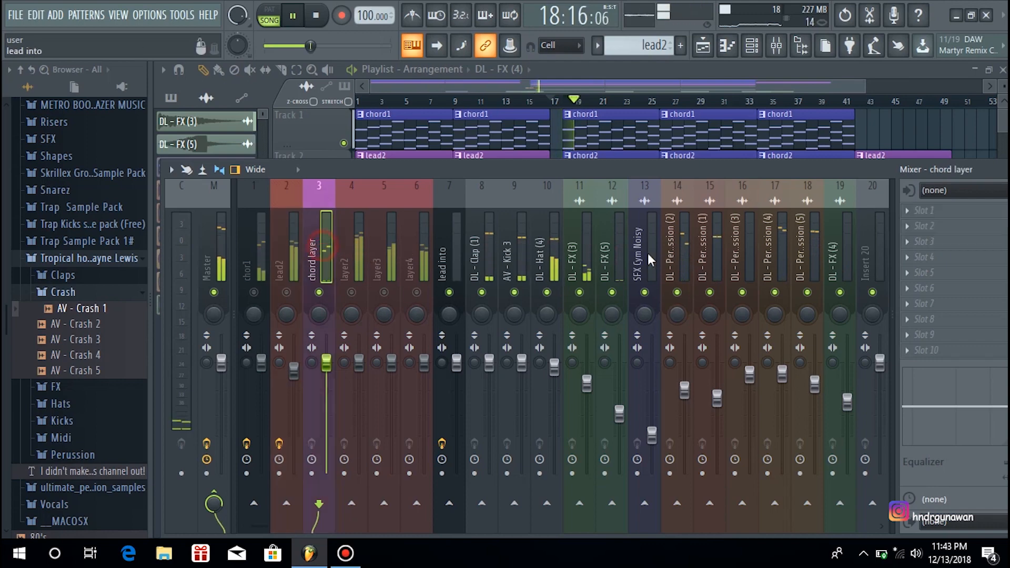
- Add Fruity Parametric EQ 2 to chord layer's first effect slot and roll off its lows and highs with bands 1 and 7
{"action": "left_click", "coordinate": [908, 216]}
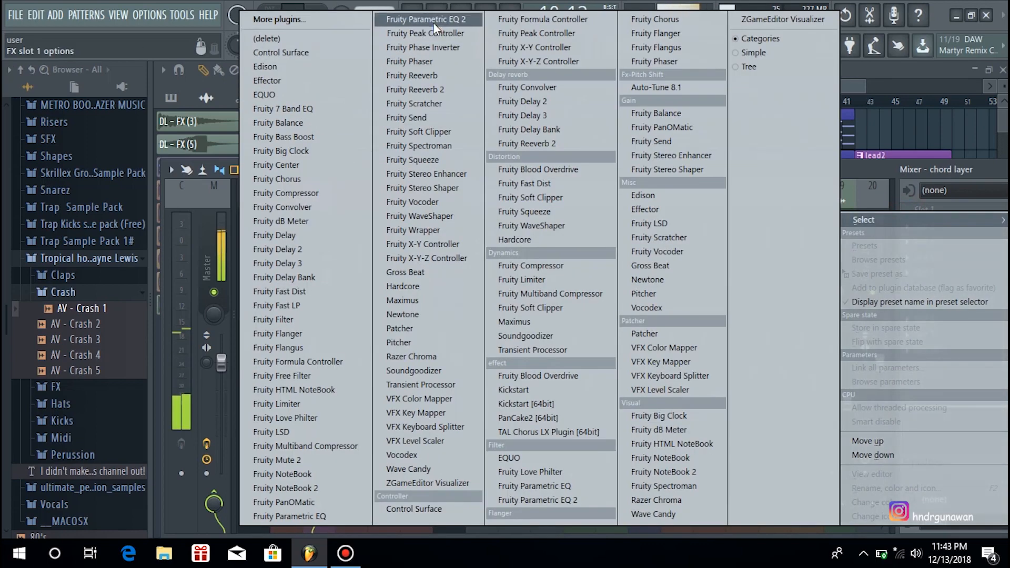
{"action": "left_click", "coordinate": [446, 19]}
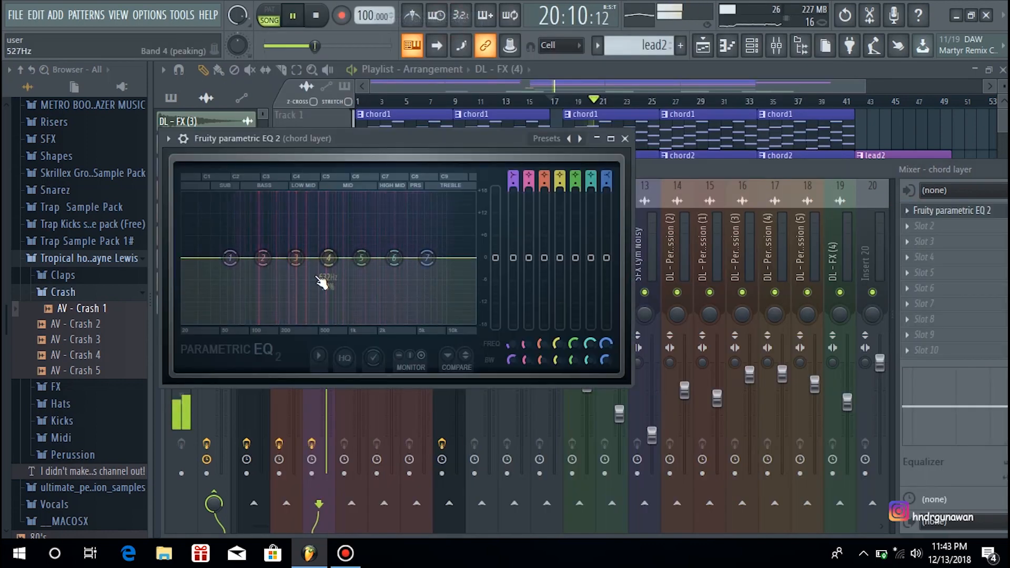
{"action": "left_click_drag", "start_coordinate": [225, 258], "coordinate": [241, 322]}
{"action": "left_click_drag", "start_coordinate": [441, 261], "coordinate": [448, 321]}
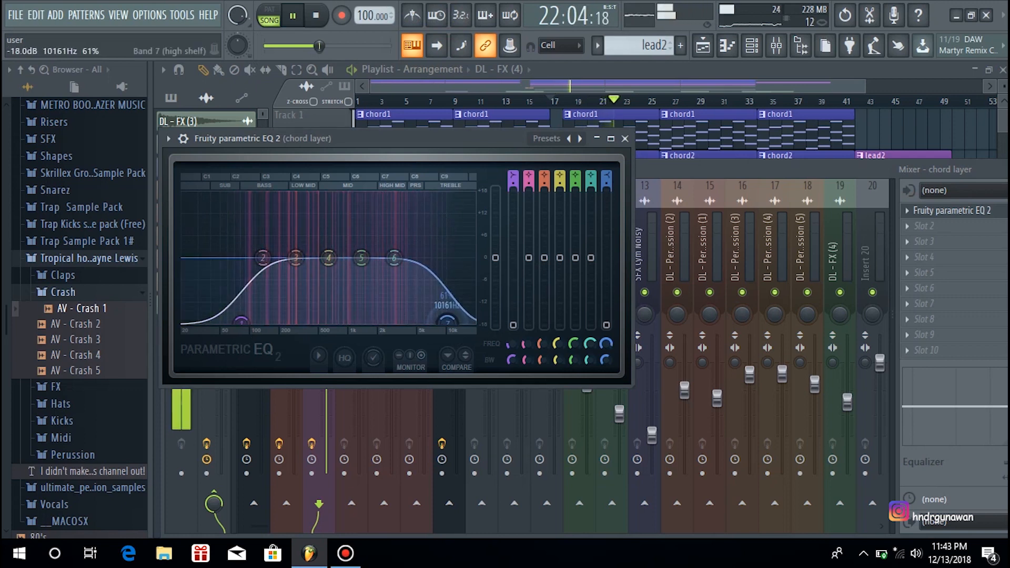
{"action": "left_click_drag", "start_coordinate": [242, 323], "coordinate": [260, 322]}
{"action": "left_click_drag", "start_coordinate": [464, 332], "coordinate": [442, 325]}
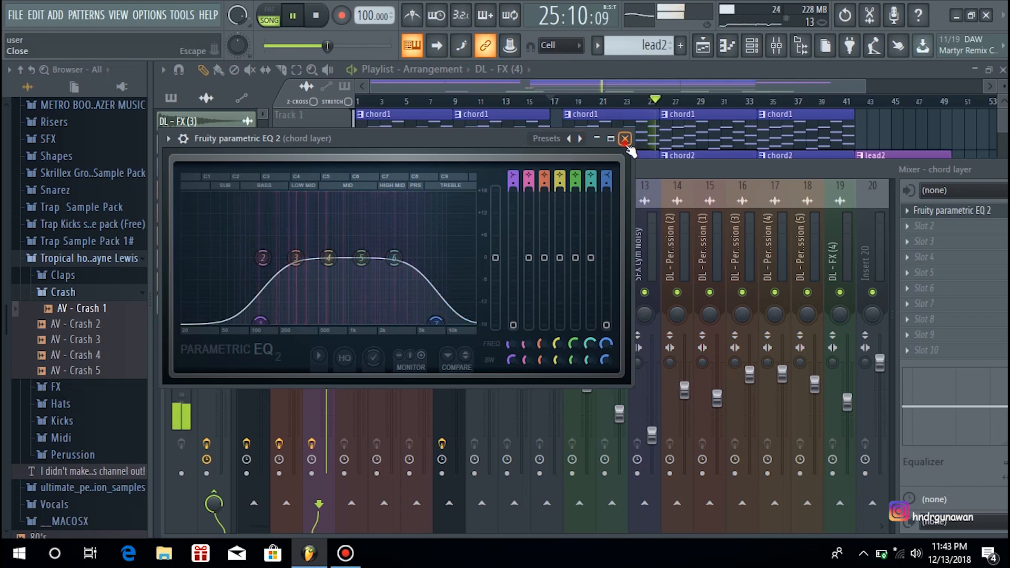
{"action": "left_click", "coordinate": [624, 138]}
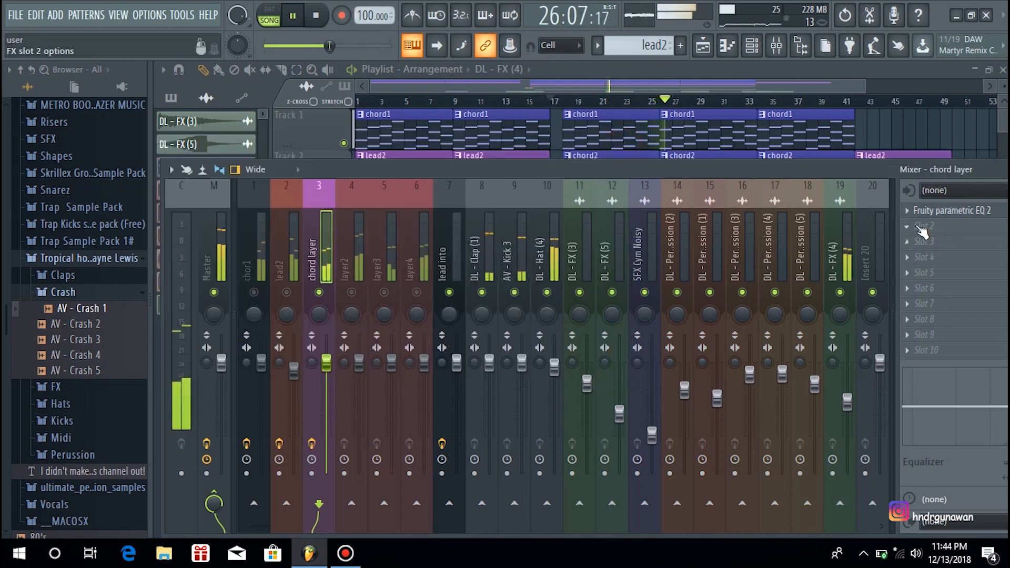
- Add Kickstart to chord layer's second effect slot and choose the Classic Chain ducking curve
{"action": "left_click", "coordinate": [911, 225]}
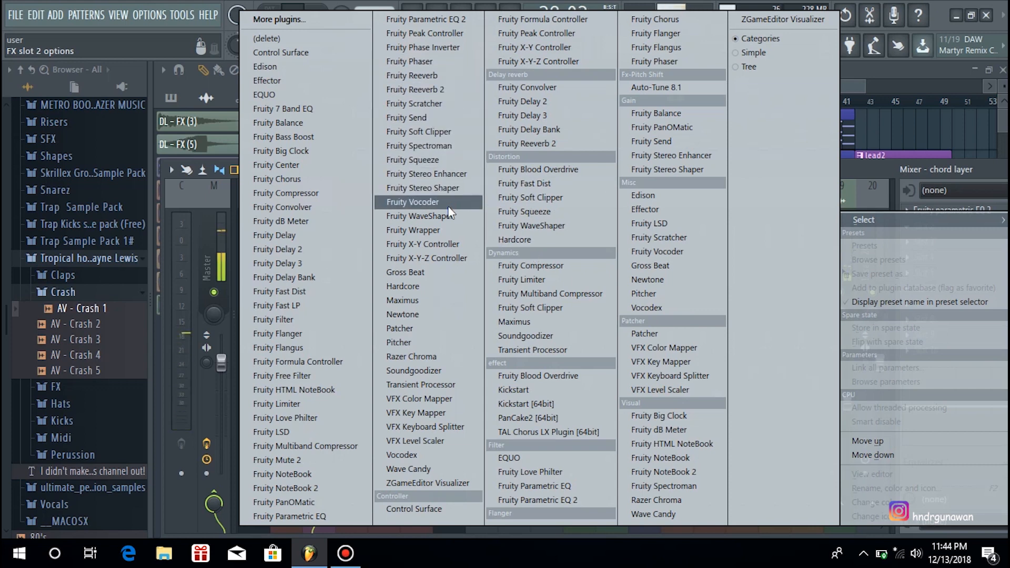
{"action": "left_click", "coordinate": [520, 390]}
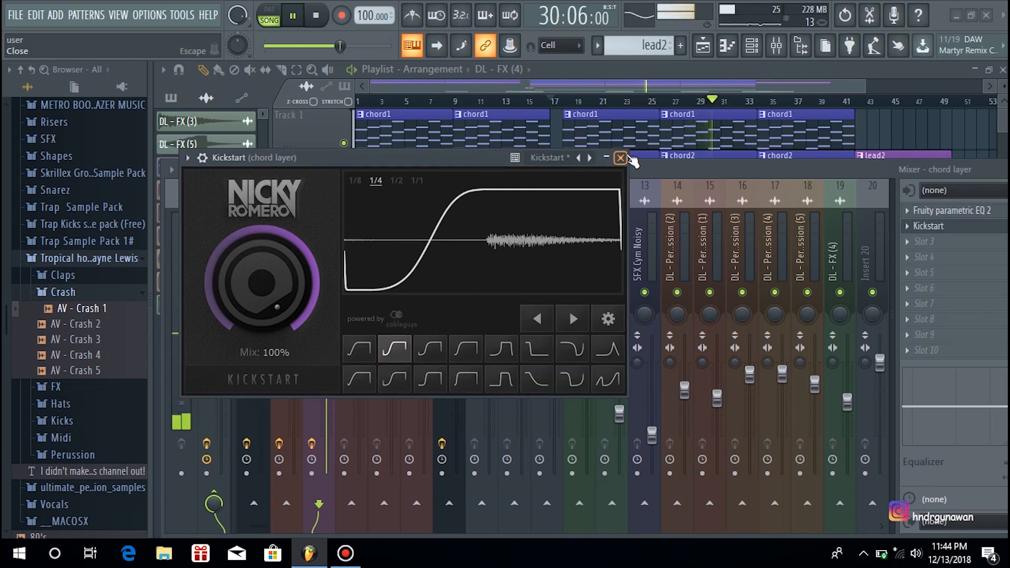
{"action": "left_click", "coordinate": [621, 158]}
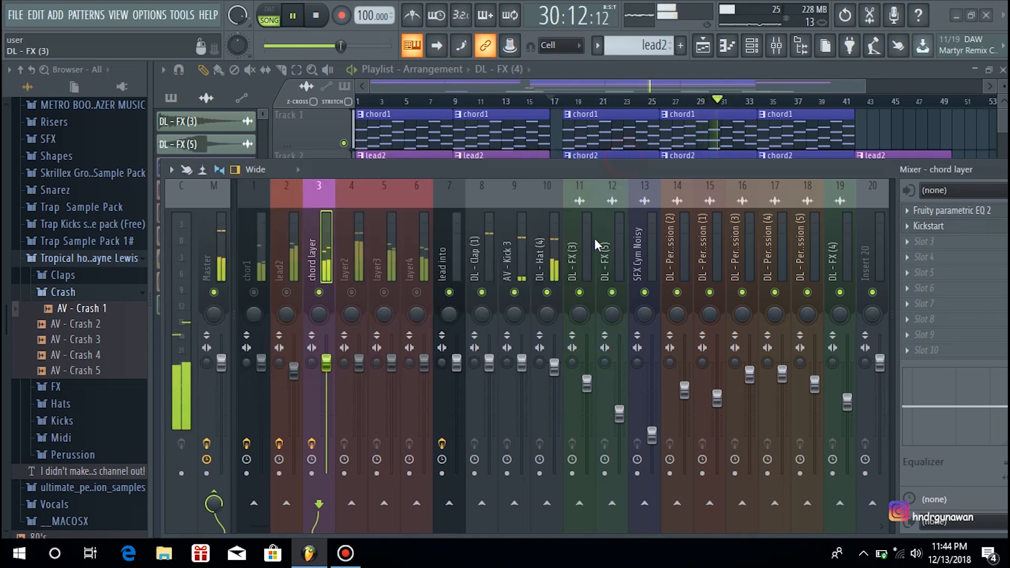
- Solo layer2 and add Fruity Parametric EQ 2 to its first effect slot, rolling off the lows and highs with bands 1 and 7
{"action": "right_click", "coordinate": [352, 292]}
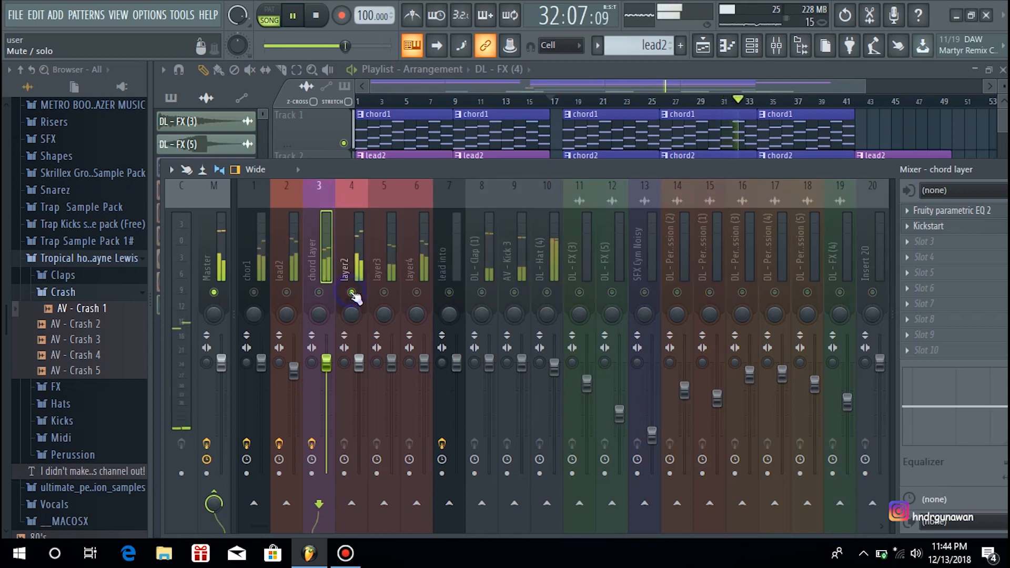
{"action": "left_click", "coordinate": [359, 250]}
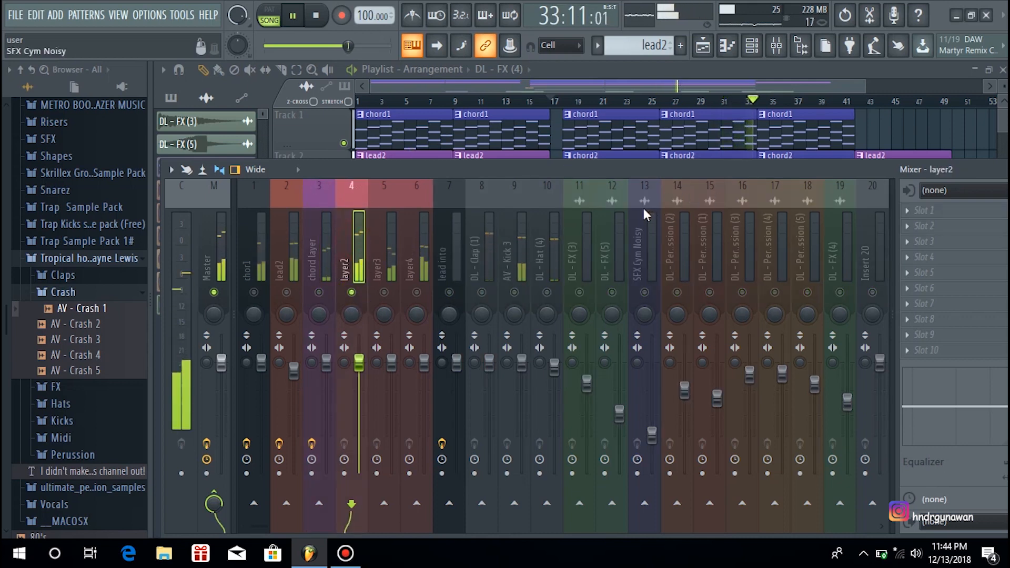
{"action": "left_click", "coordinate": [910, 208]}
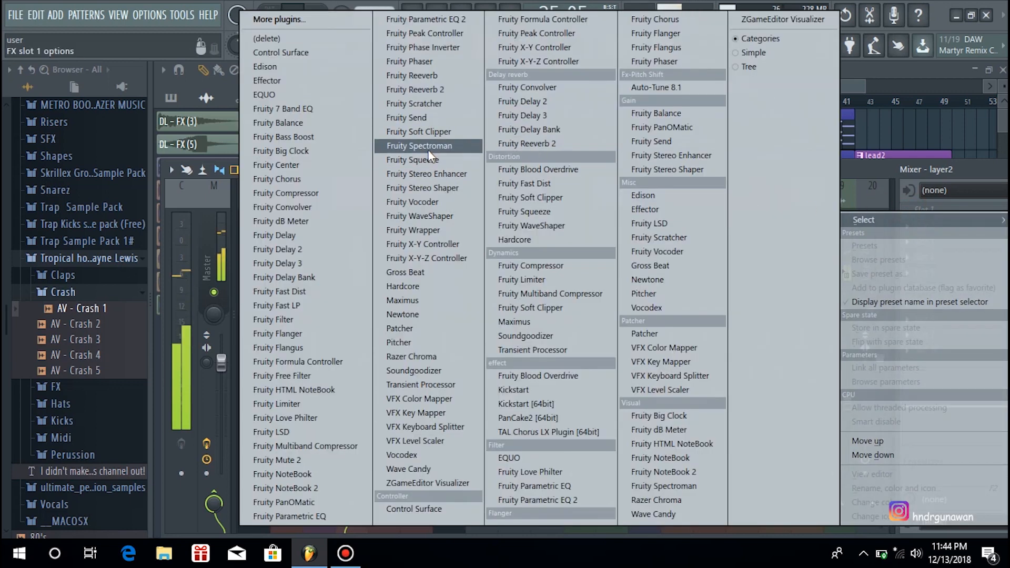
{"action": "left_click", "coordinate": [442, 19]}
{"action": "left_click_drag", "start_coordinate": [300, 315], "coordinate": [314, 362]}
{"action": "left_click_drag", "start_coordinate": [465, 296], "coordinate": [497, 352]}
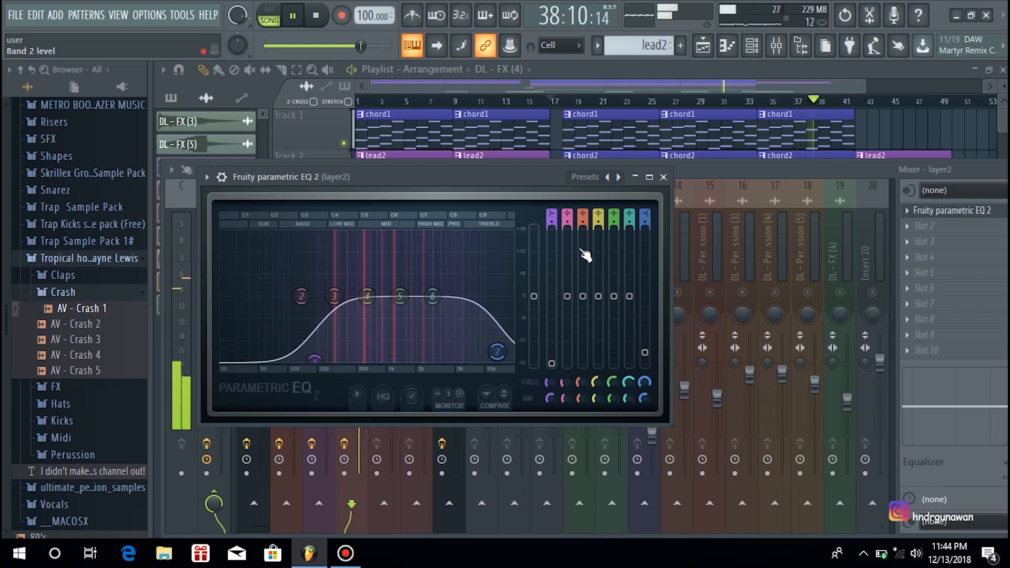
{"action": "left_click", "coordinate": [664, 177]}
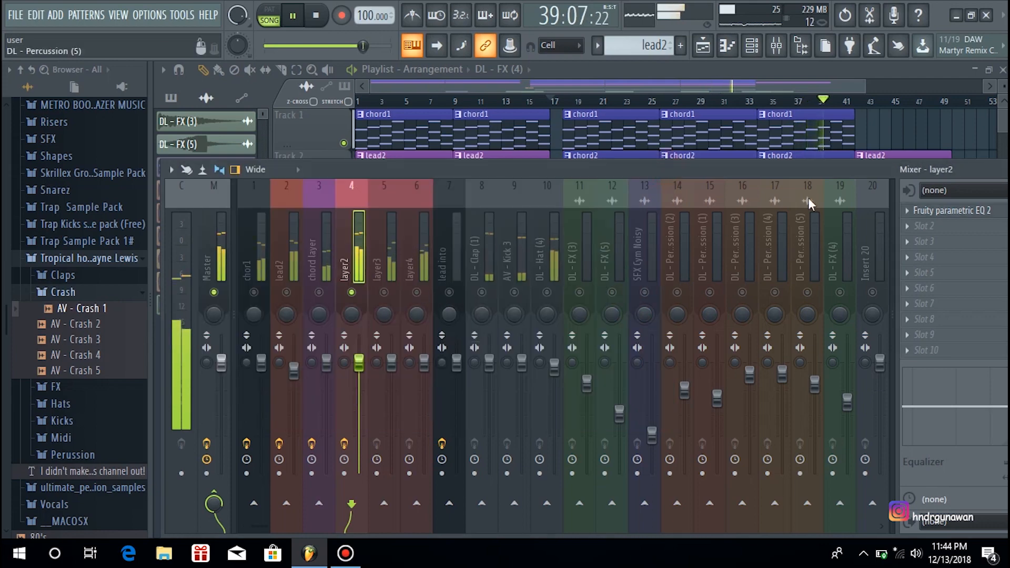
- Add Fruity Reeverb 2 to layer2's second effect slot, with room size 86 and slightly raised early reflections
{"action": "left_click", "coordinate": [913, 227]}
{"action": "mouse_move", "coordinate": [902, 223]}
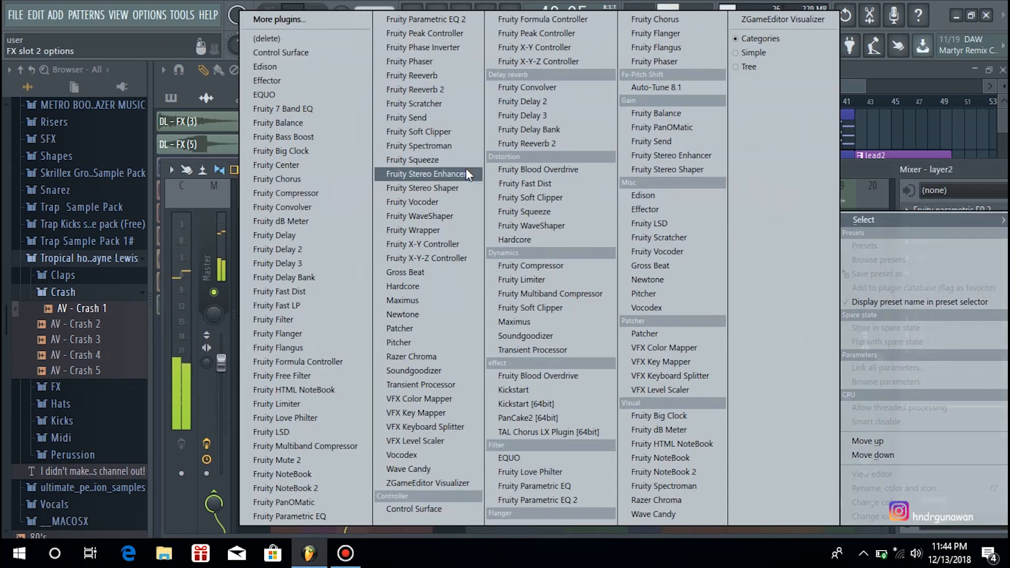
{"action": "left_click", "coordinate": [424, 94]}
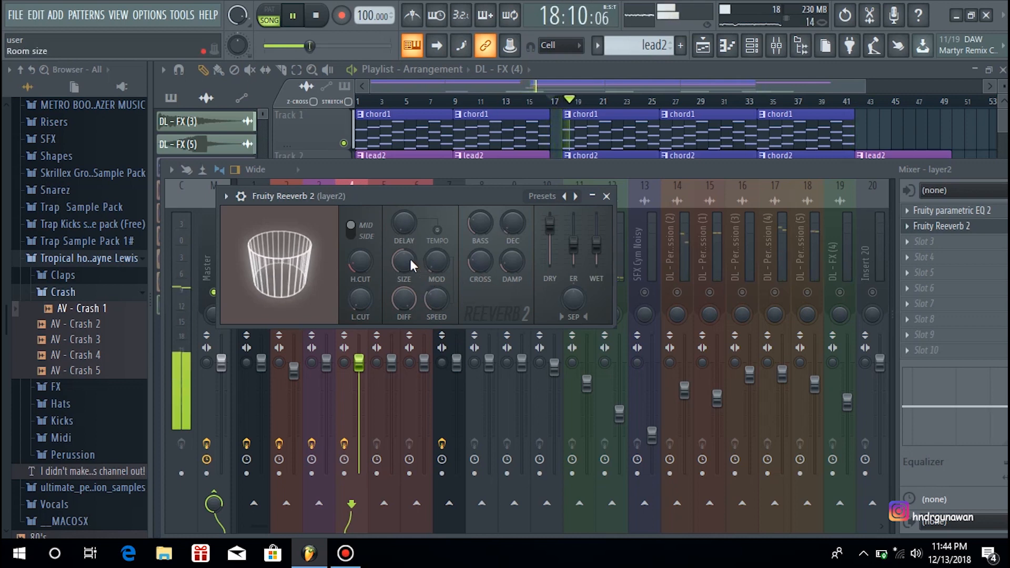
{"action": "left_click_drag", "start_coordinate": [435, 262], "coordinate": [411, 237]}
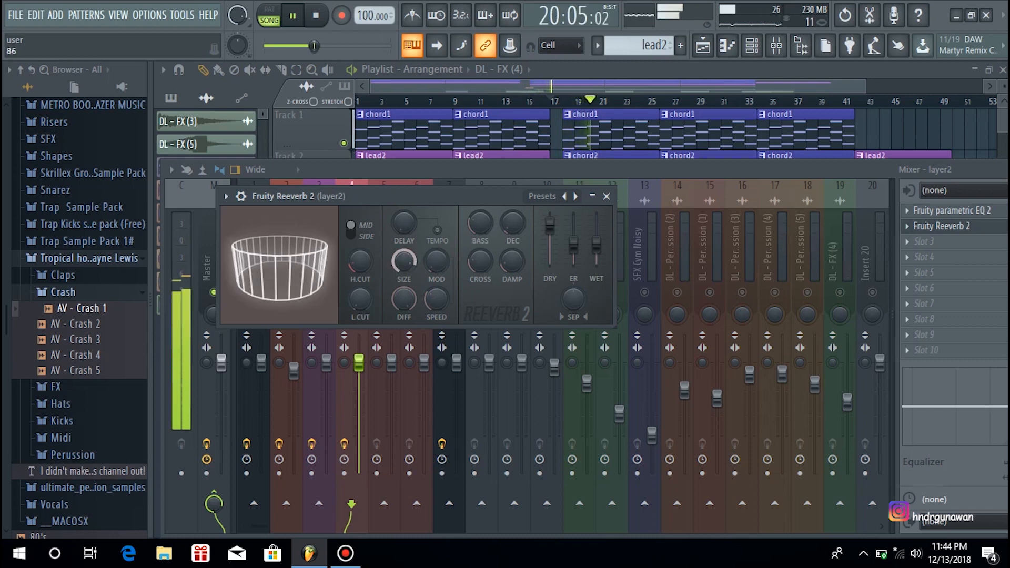
{"action": "left_click_drag", "start_coordinate": [573, 243], "coordinate": [573, 234]}
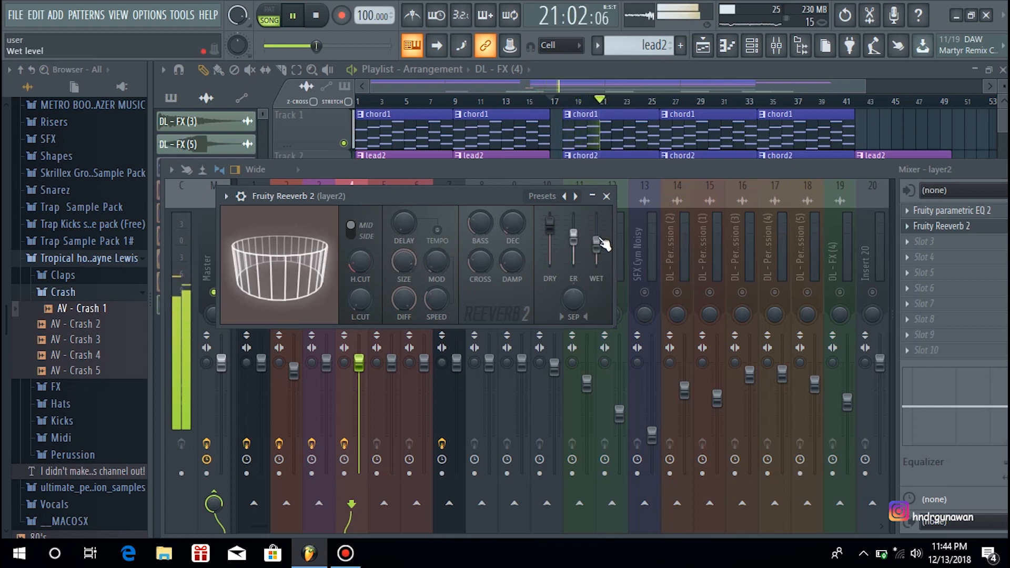
{"action": "left_click", "coordinate": [607, 196]}
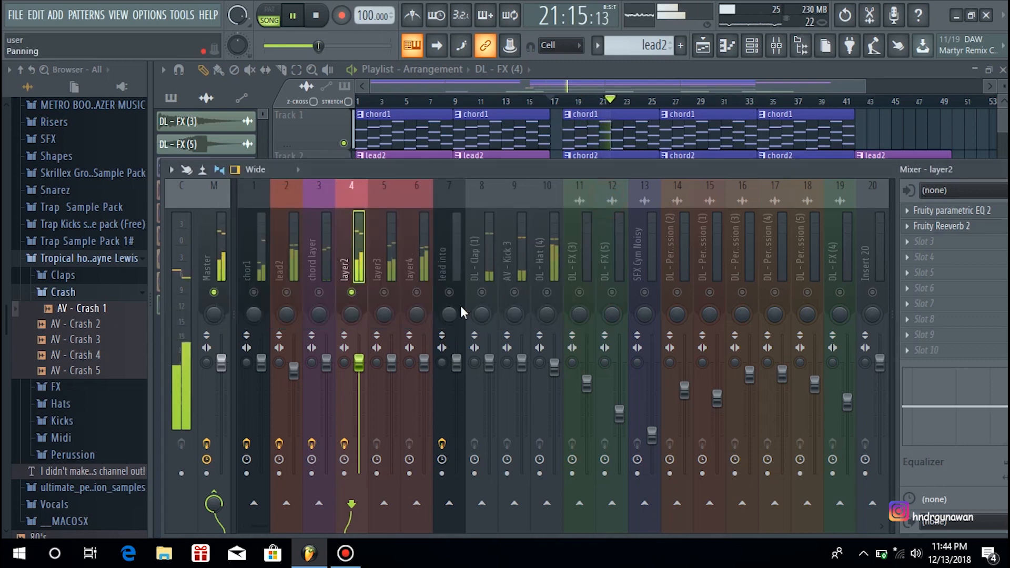
- Solo layer3 and add Fruity Parametric EQ 2 to its first effect slot, rolling off the lows and highs with bands 1 and 7
{"action": "left_click", "coordinate": [384, 289]}
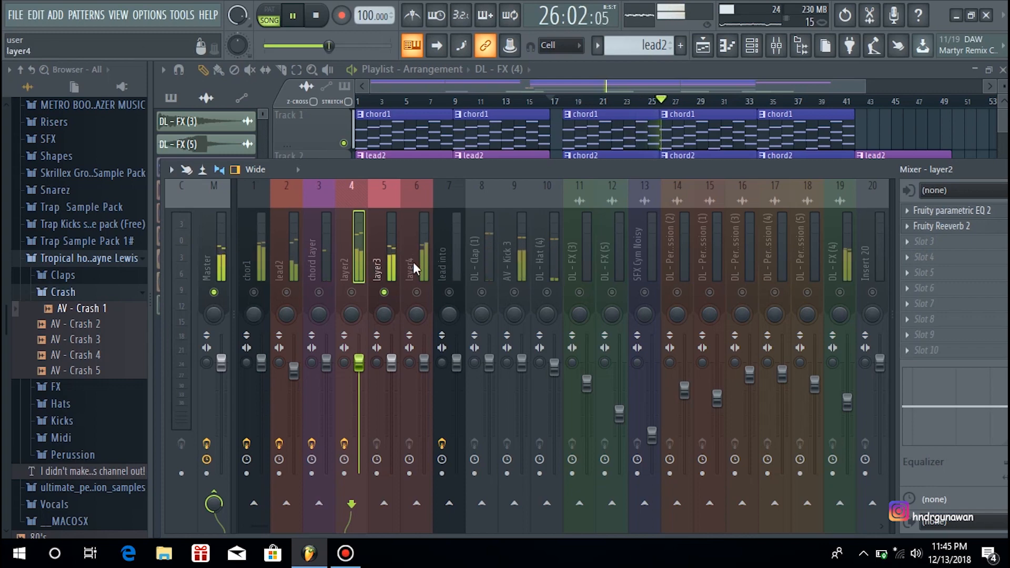
{"action": "left_click", "coordinate": [389, 261]}
{"action": "left_click", "coordinate": [913, 215]}
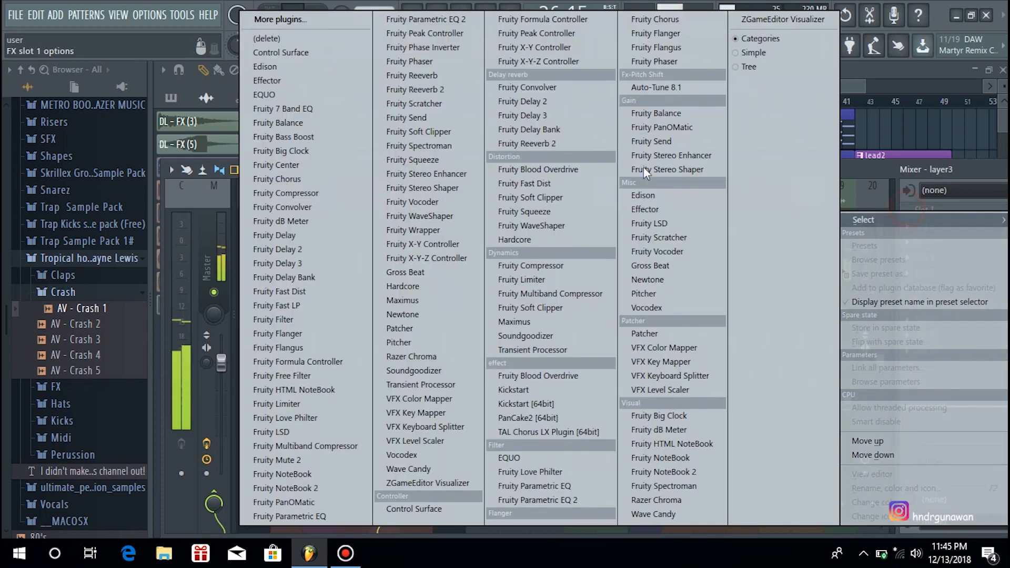
{"action": "left_click", "coordinate": [414, 21]}
{"action": "left_click_drag", "start_coordinate": [302, 334], "coordinate": [326, 401]}
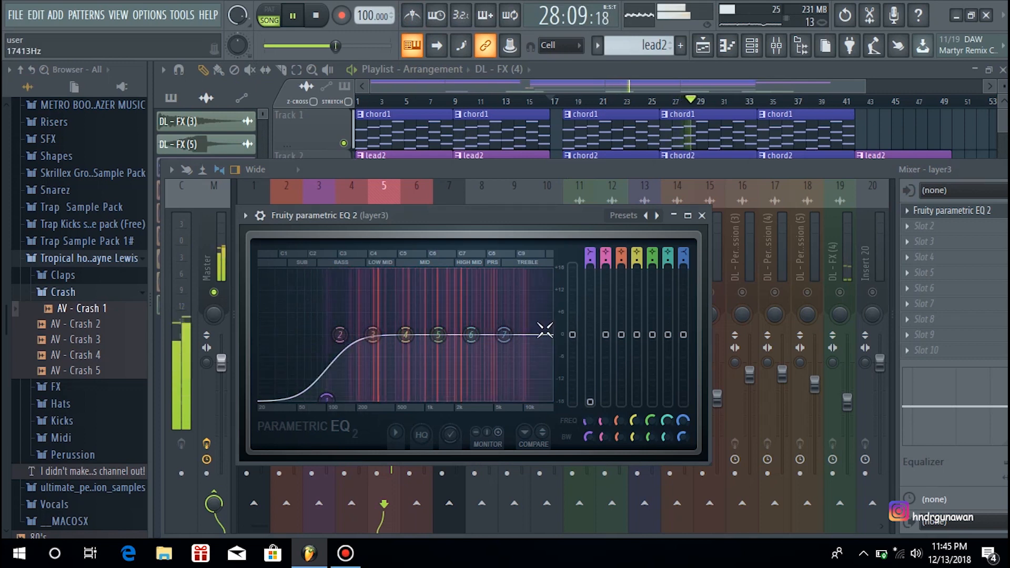
{"action": "left_click_drag", "start_coordinate": [503, 334], "coordinate": [543, 391]}
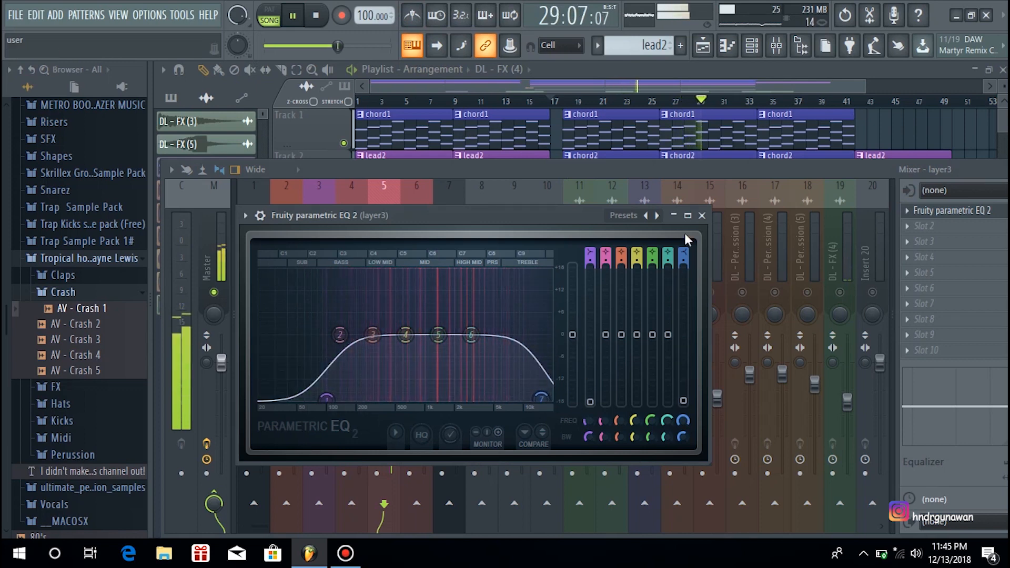
{"action": "left_click", "coordinate": [702, 215]}
- Add Kickstart to layer3's second effect slot and choose the Classic Chain ducking curve
{"action": "left_click", "coordinate": [926, 226]}
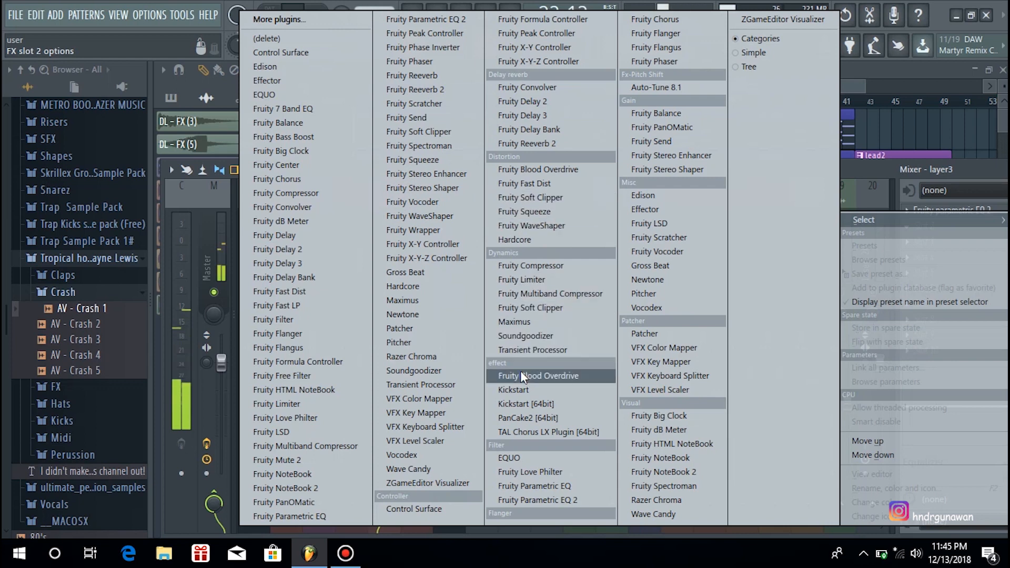
{"action": "left_click", "coordinate": [515, 388]}
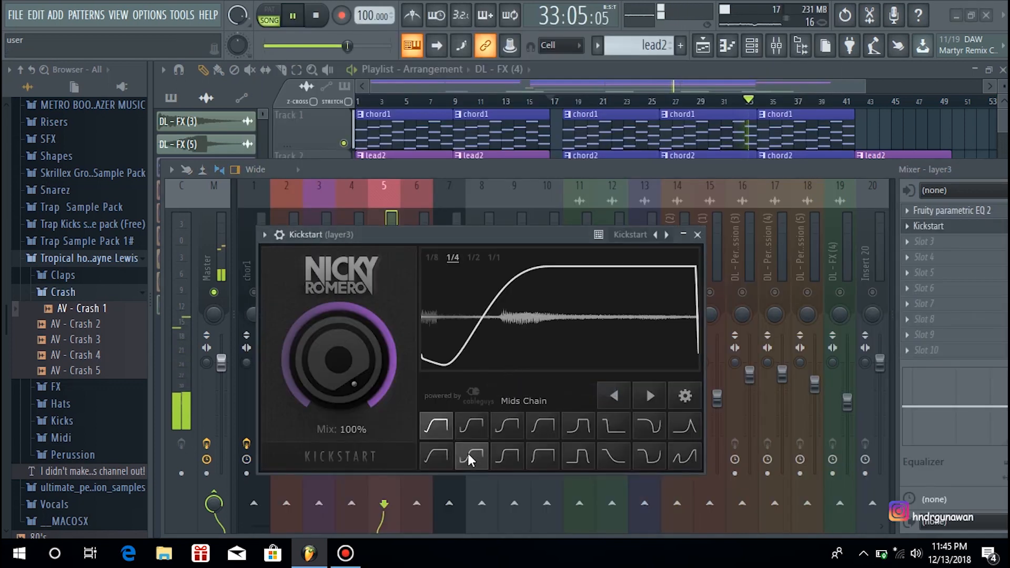
{"action": "left_click", "coordinate": [473, 426]}
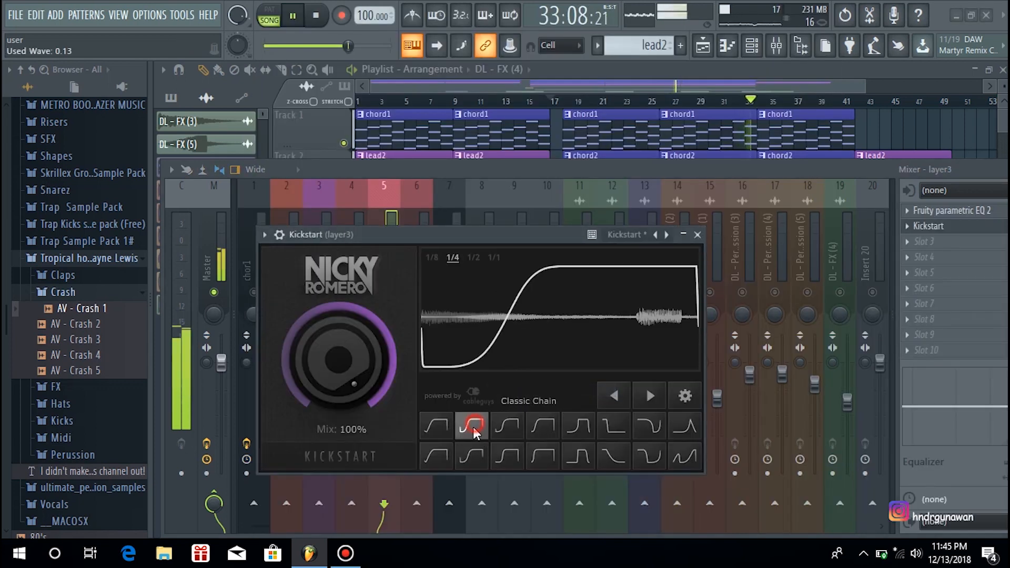
{"action": "left_click", "coordinate": [698, 235]}
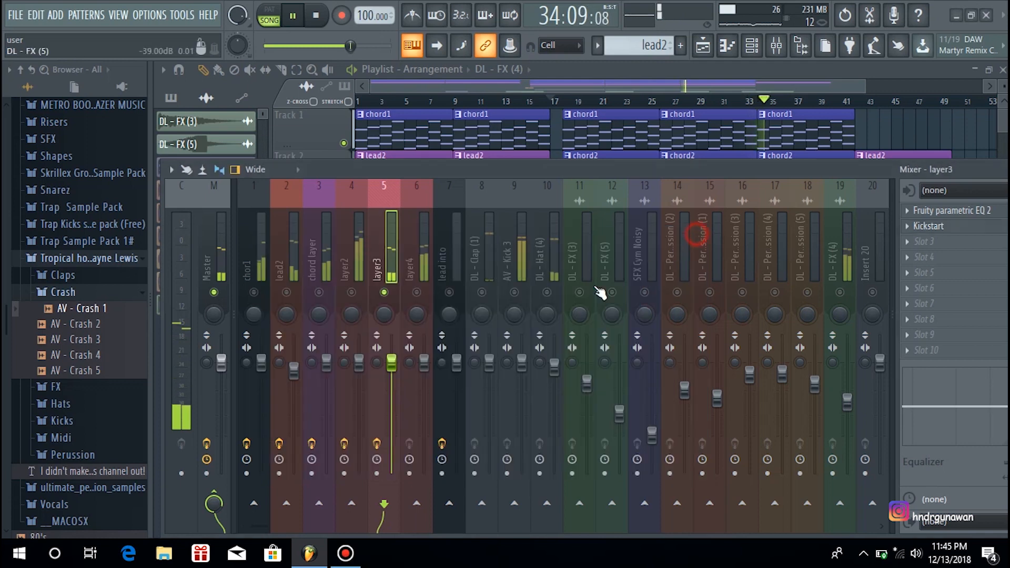
- Solo layer2 and add Kickstart to its third effect slot with the Classic Chain ducking curve
{"action": "left_click", "coordinate": [354, 268]}
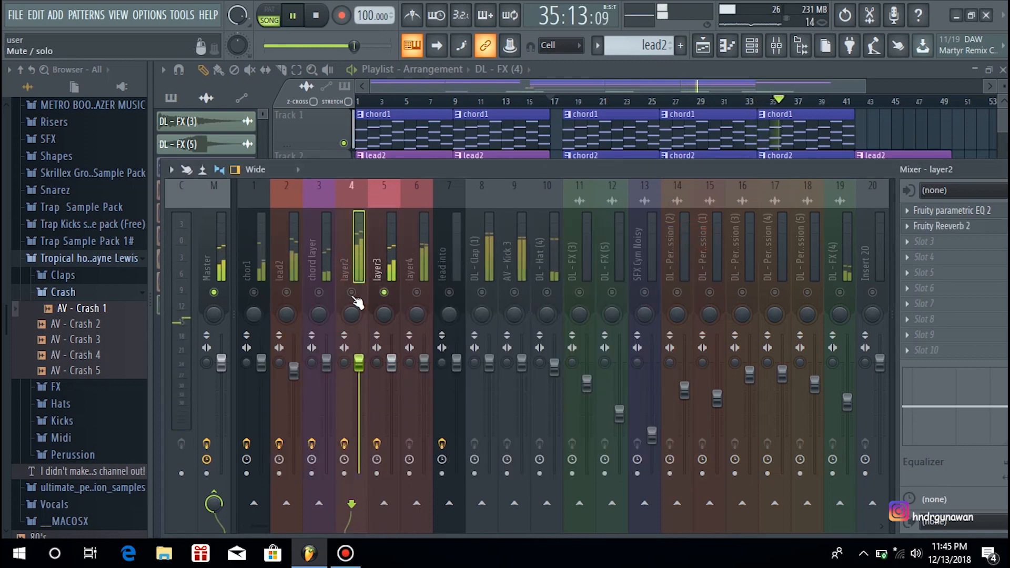
{"action": "right_click", "coordinate": [352, 293]}
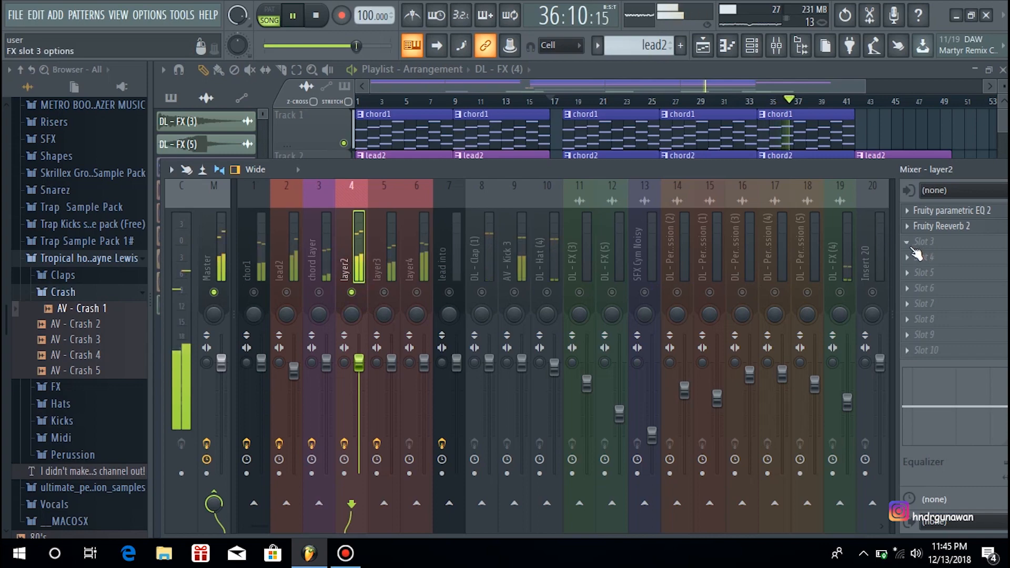
{"action": "left_click", "coordinate": [917, 255]}
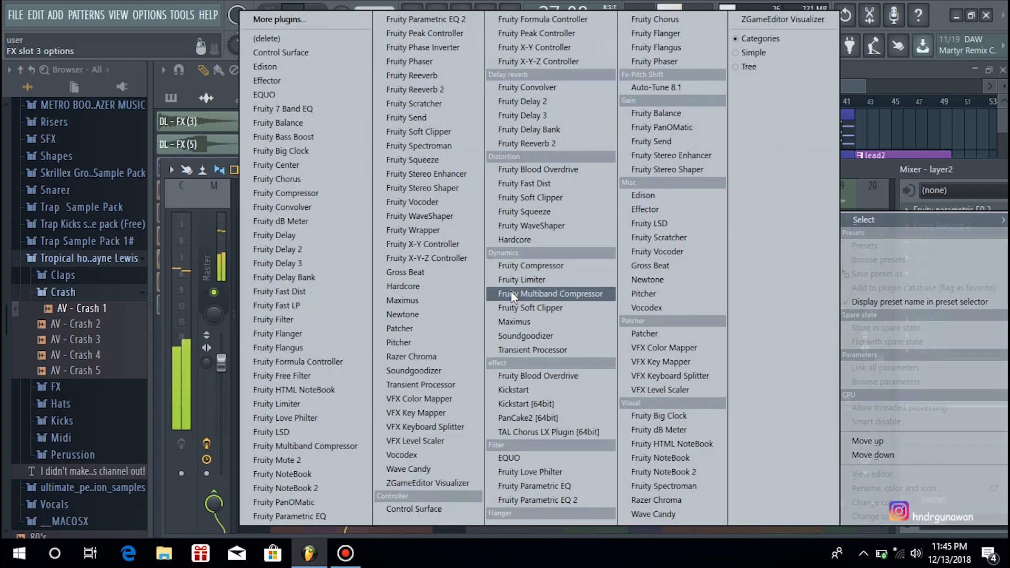
{"action": "left_click", "coordinate": [534, 390]}
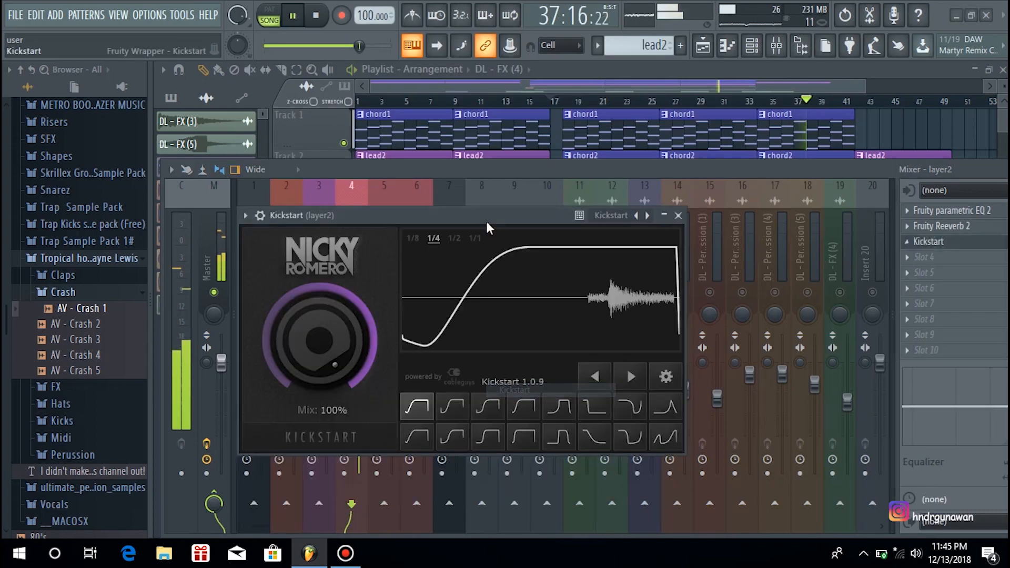
{"action": "left_click_drag", "start_coordinate": [487, 225], "coordinate": [498, 197]}
{"action": "left_click", "coordinate": [465, 379]}
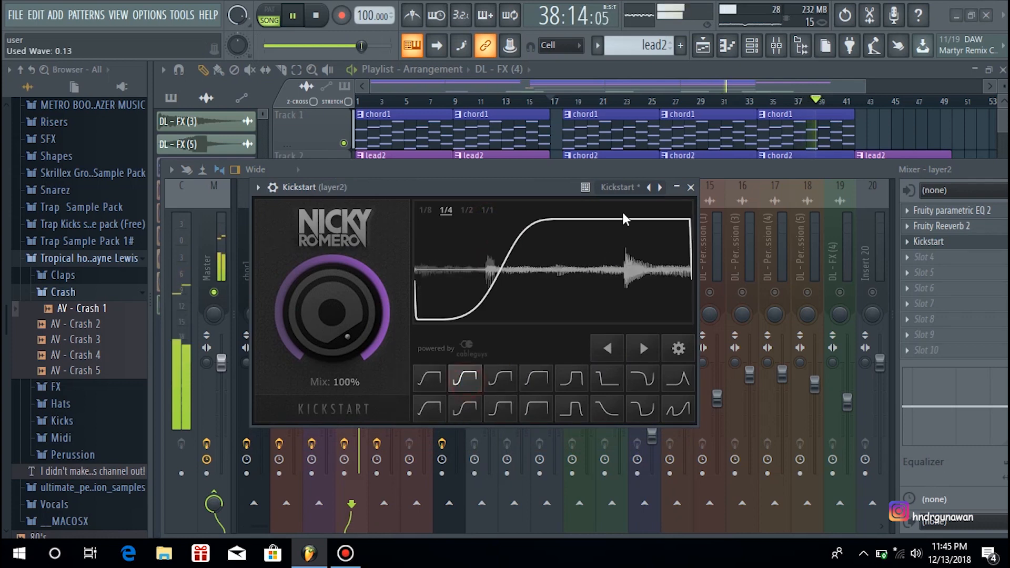
{"action": "left_click", "coordinate": [691, 187]}
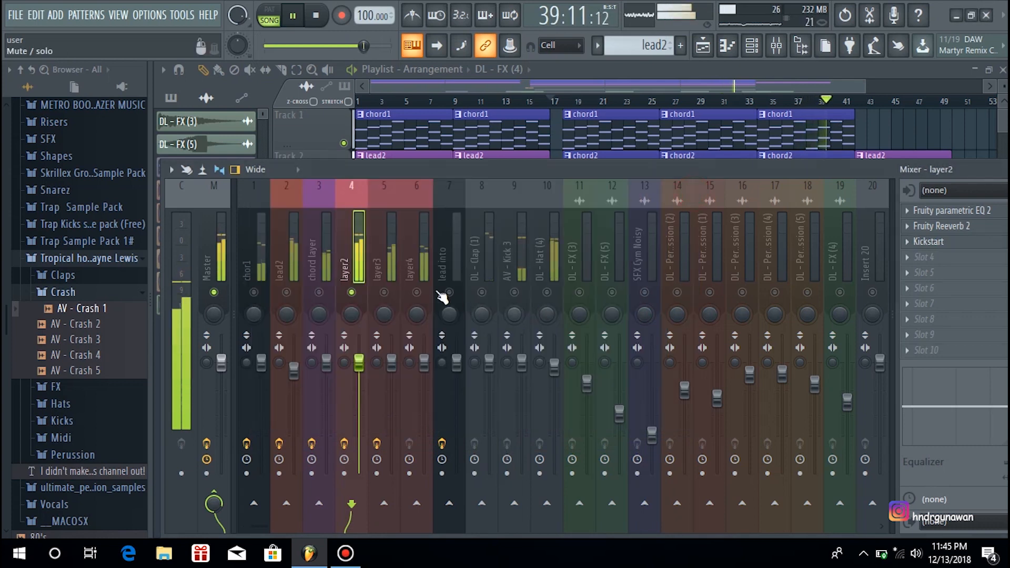
- Solo the layer3 mixer track for a brief listen, and switch the solo and selection to layer4
{"action": "right_click", "coordinate": [390, 263]}
{"action": "right_click", "coordinate": [386, 294]}
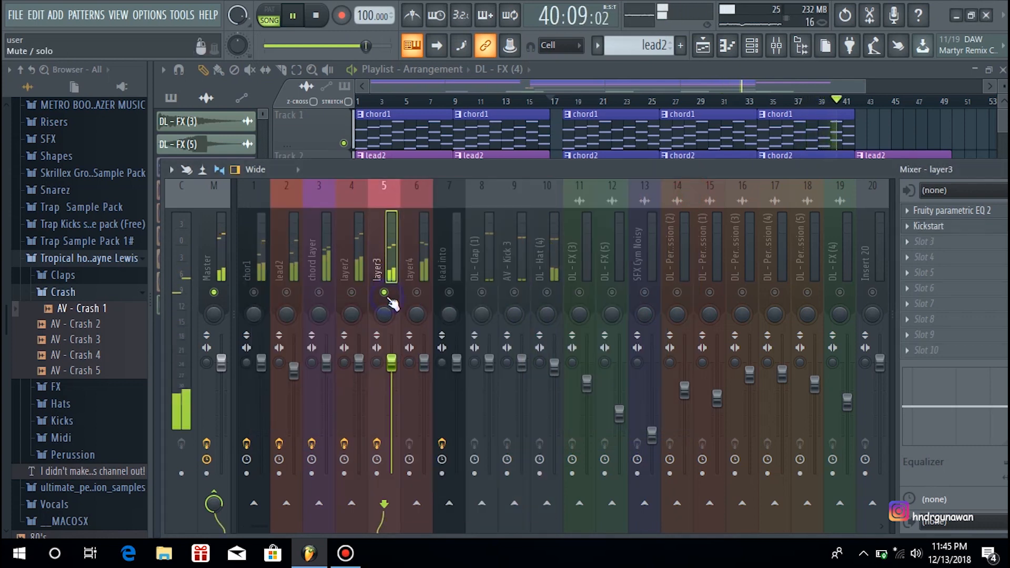
{"action": "right_click", "coordinate": [417, 292]}
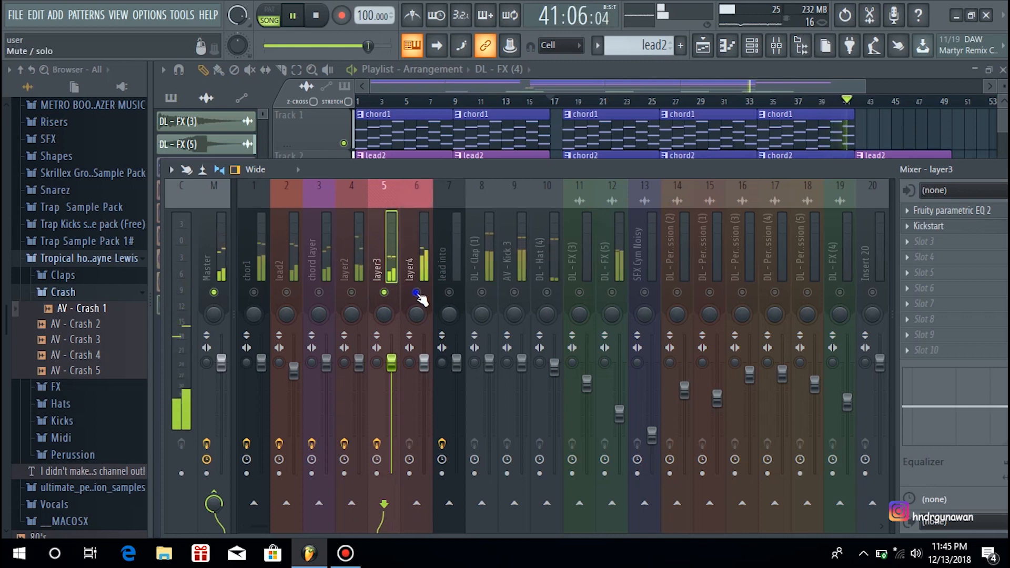
{"action": "left_click", "coordinate": [420, 276]}
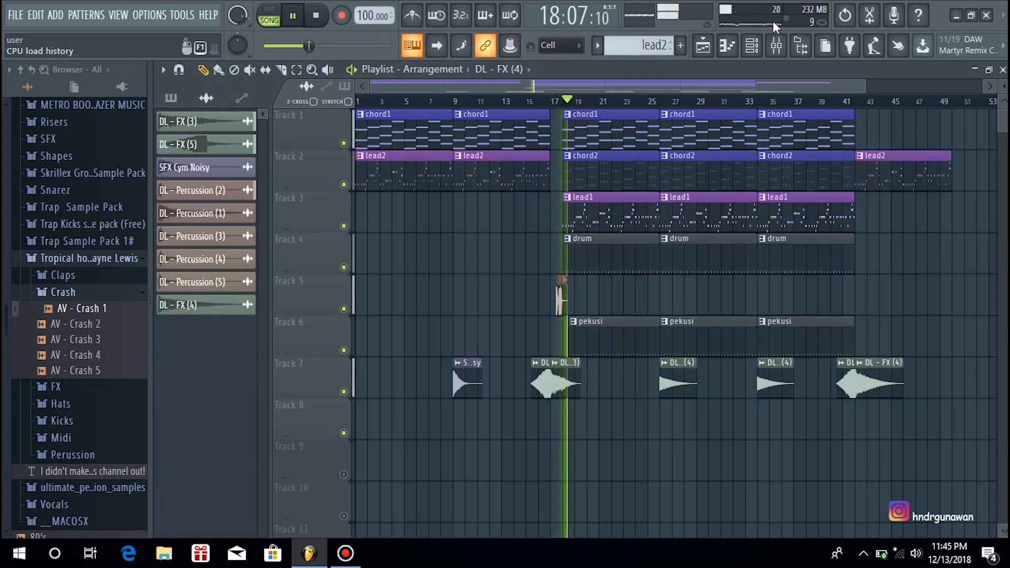
- Add Fruity Parametric EQ 2 to layer4's first effect slot, rolling off the lows with band 1 and setting band 7 to -10.3 dB at 20000 Hz
{"action": "key", "text": "F9"}
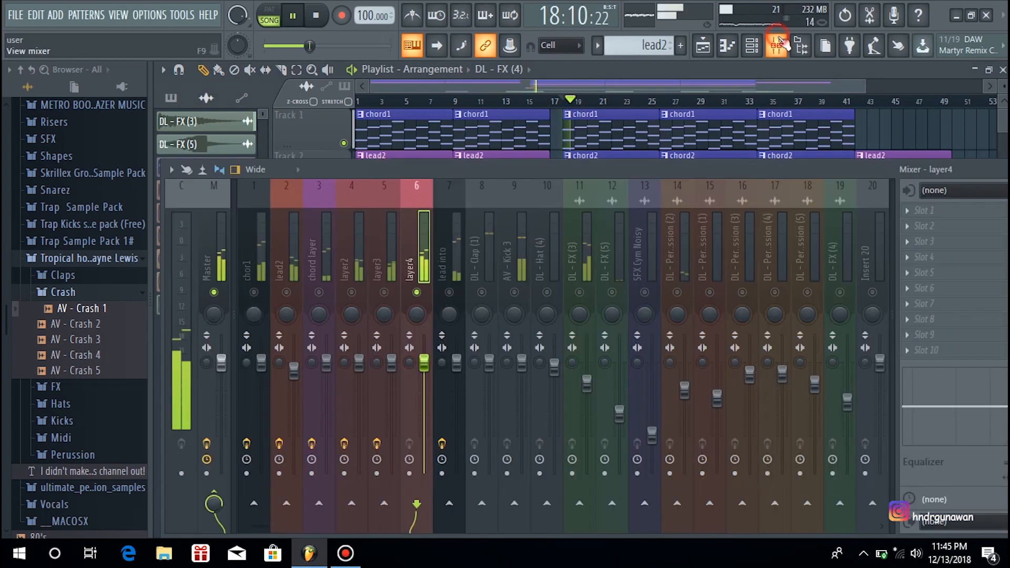
{"action": "left_click", "coordinate": [906, 209]}
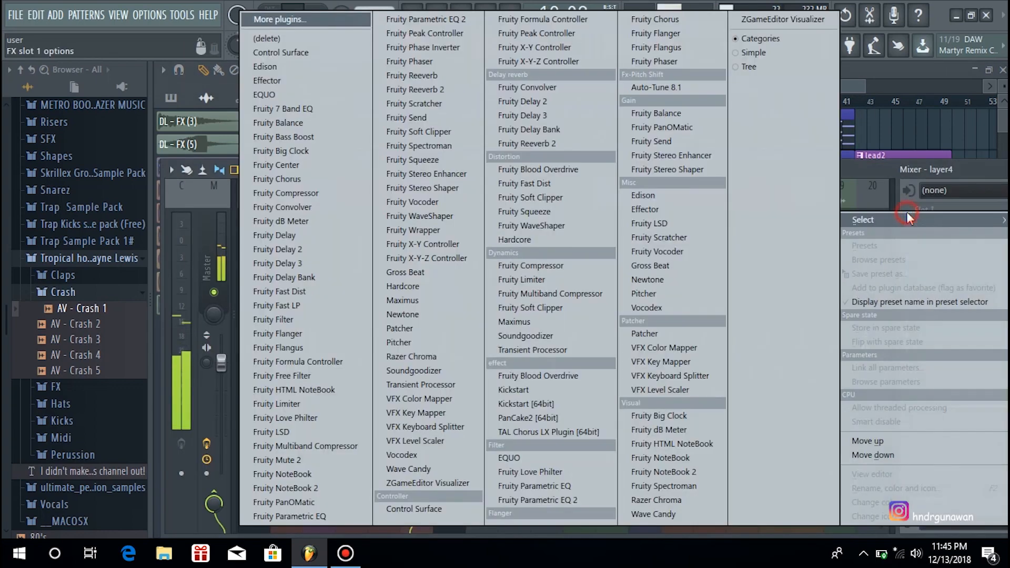
{"action": "left_click", "coordinate": [439, 19]}
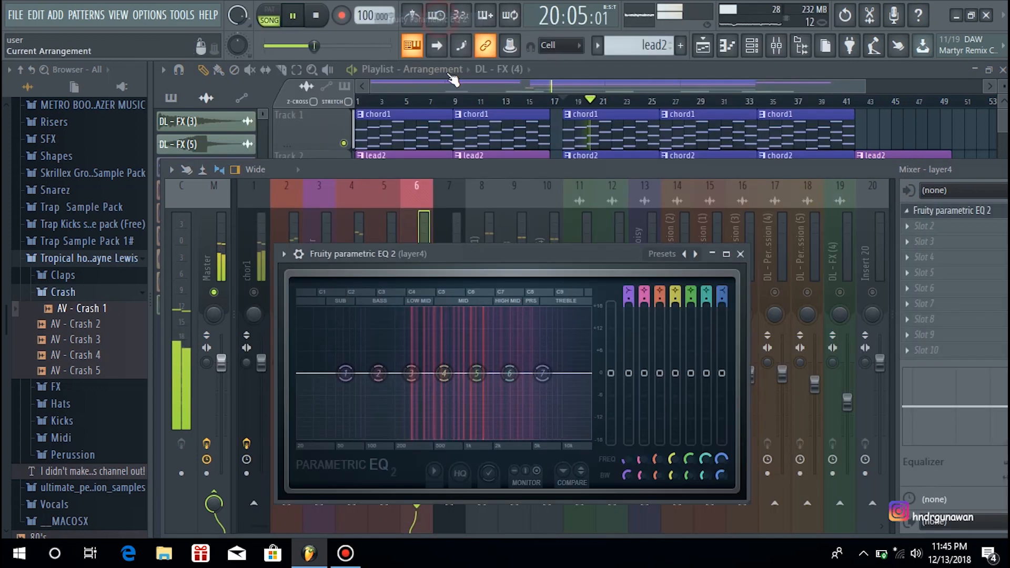
{"action": "left_click_drag", "start_coordinate": [346, 373], "coordinate": [385, 436]}
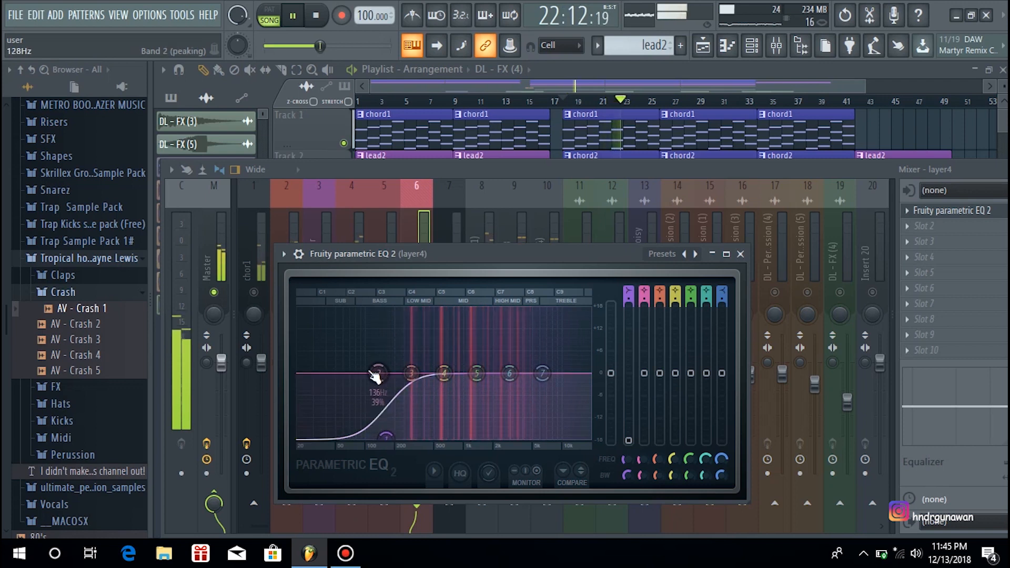
{"action": "left_click_drag", "start_coordinate": [542, 374], "coordinate": [570, 439]}
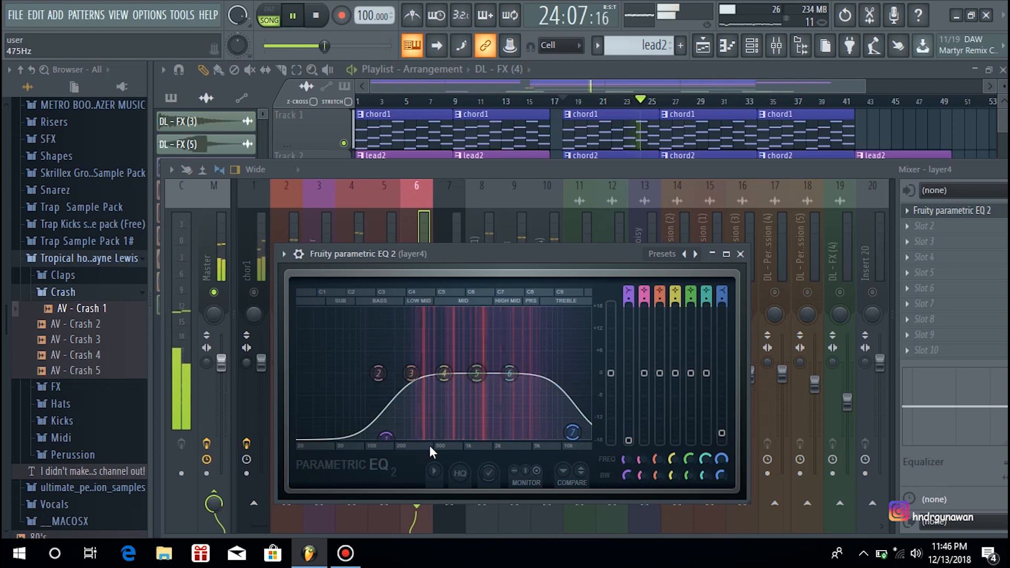
{"action": "left_click_drag", "start_coordinate": [385, 435], "coordinate": [390, 435]}
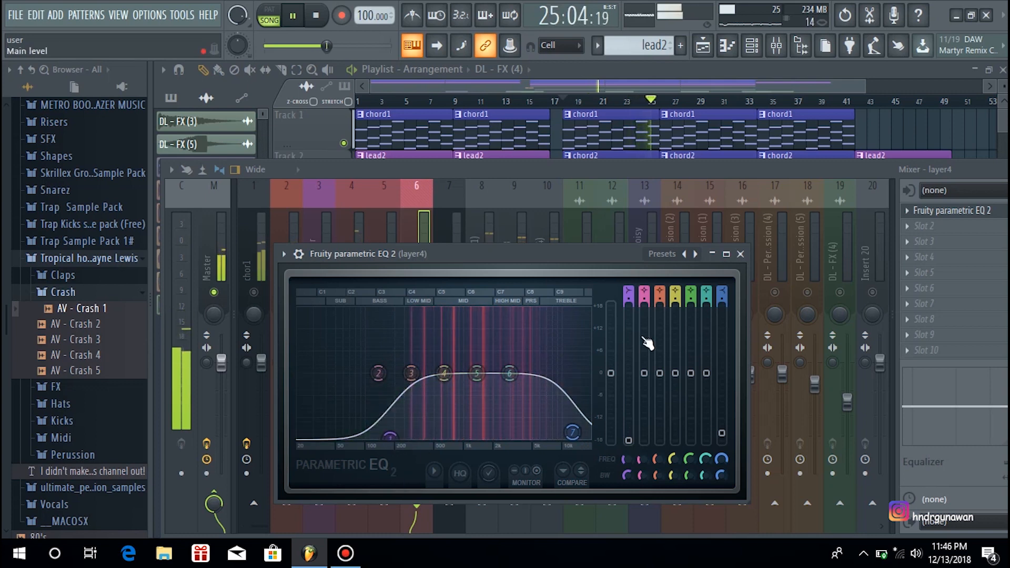
{"action": "left_click_drag", "start_coordinate": [572, 432], "coordinate": [588, 411]}
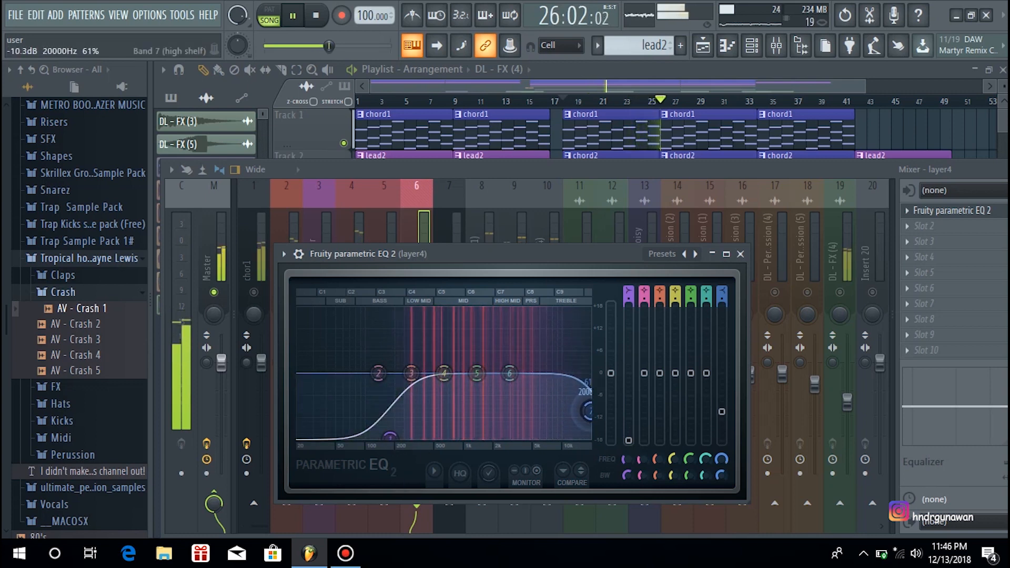
{"action": "left_click", "coordinate": [740, 254]}
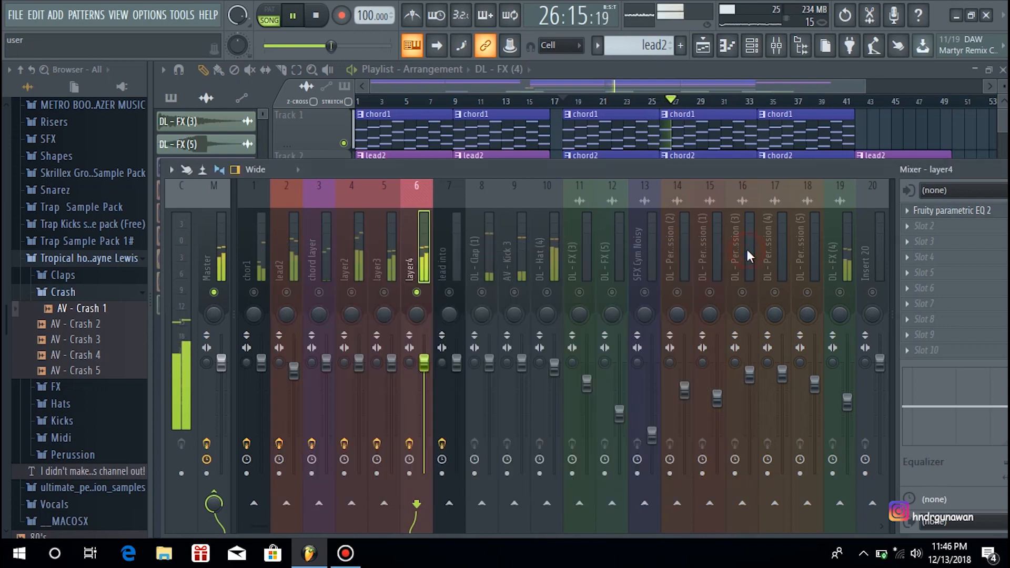
- Add Fruity Reeverb 2 to layer4's second effect slot, enlarging the room size and raising the wet level to 62%
{"action": "left_click", "coordinate": [904, 228]}
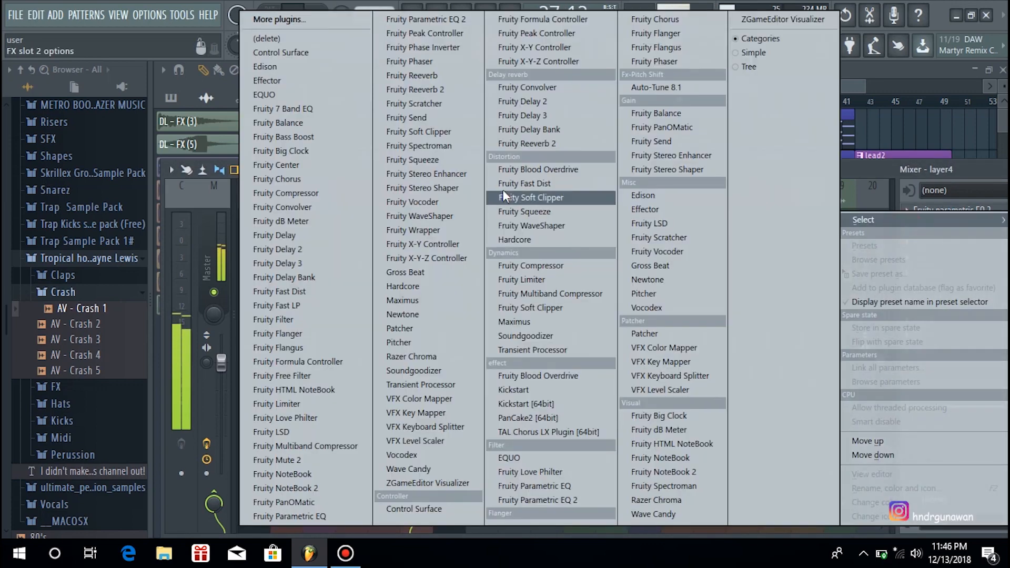
{"action": "left_click", "coordinate": [424, 89]}
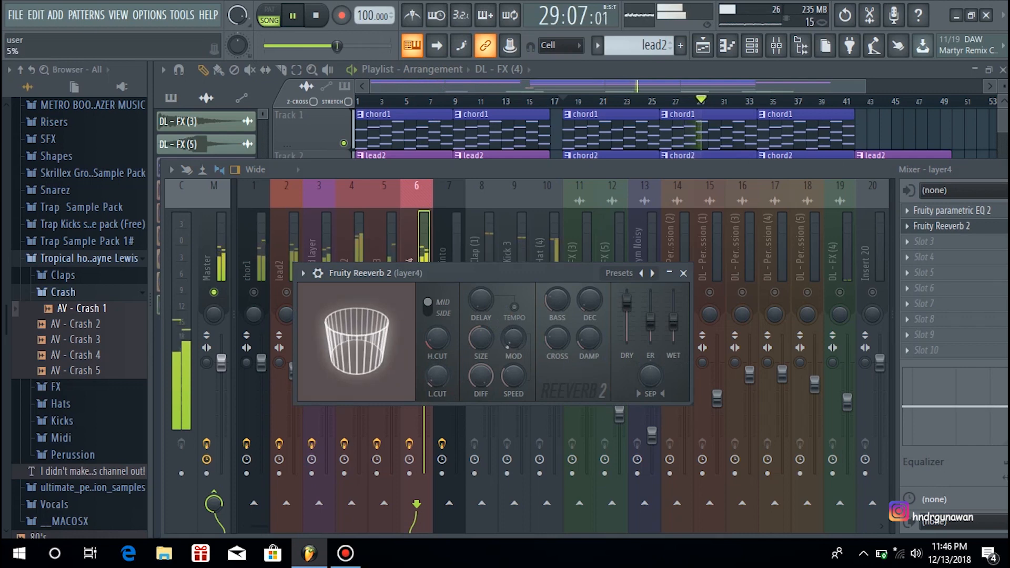
{"action": "left_click_drag", "start_coordinate": [484, 345], "coordinate": [484, 316]}
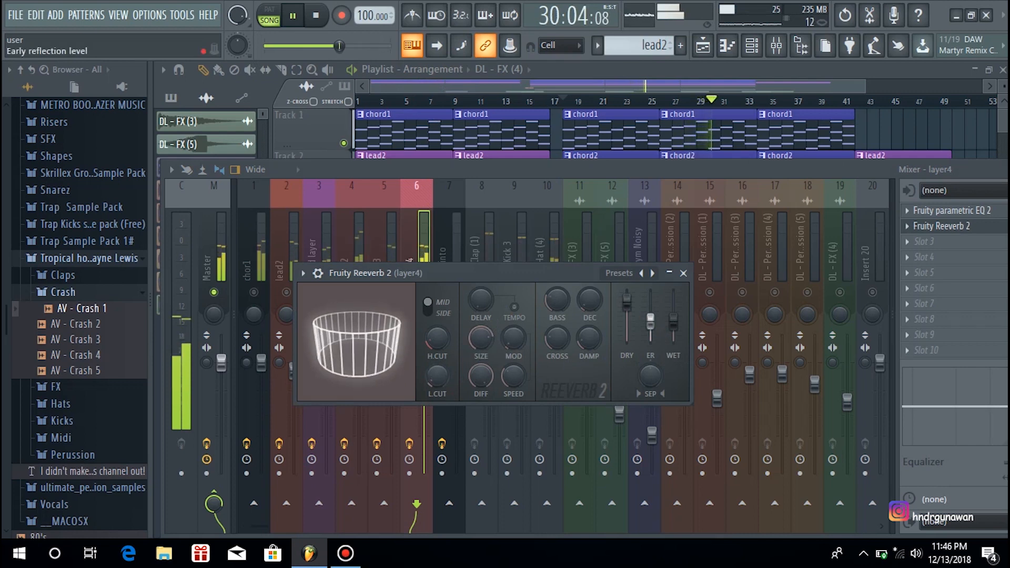
{"action": "left_click_drag", "start_coordinate": [673, 319], "coordinate": [674, 315]}
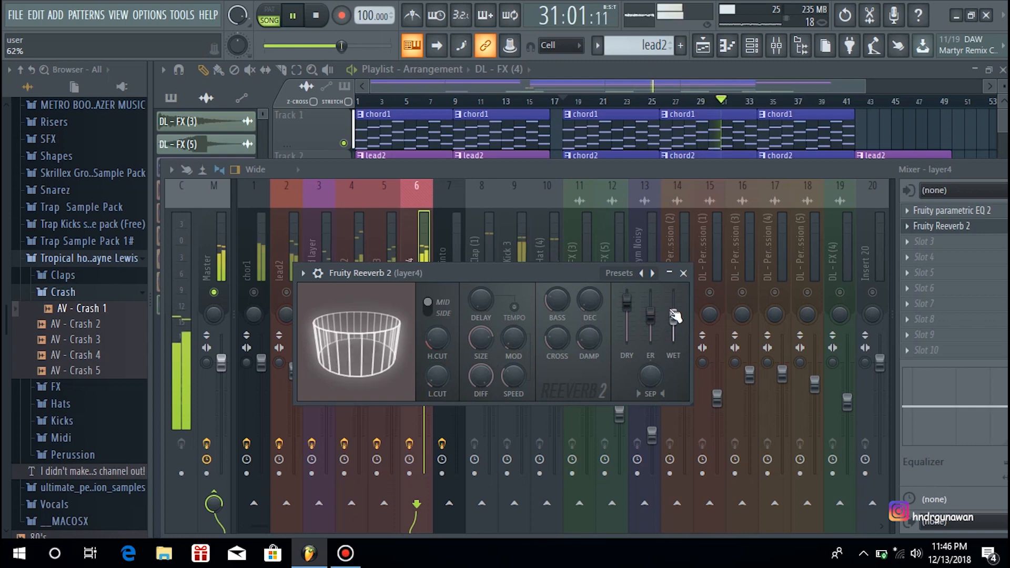
{"action": "left_click", "coordinate": [683, 273]}
- Add Kickstart to layer4's third effect slot and choose the second ducking curve at 1/4
{"action": "left_click", "coordinate": [911, 246]}
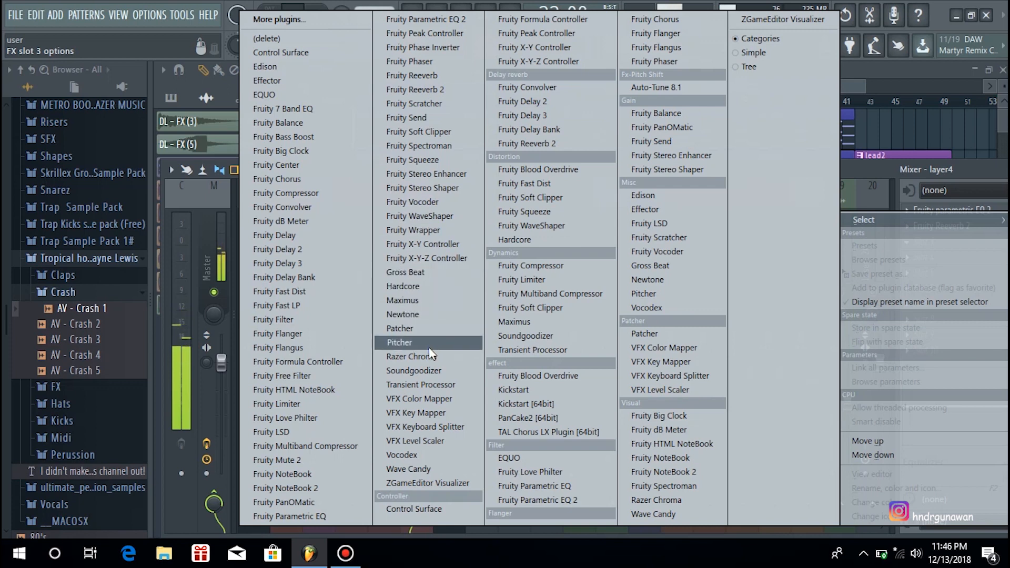
{"action": "left_click", "coordinate": [513, 390]}
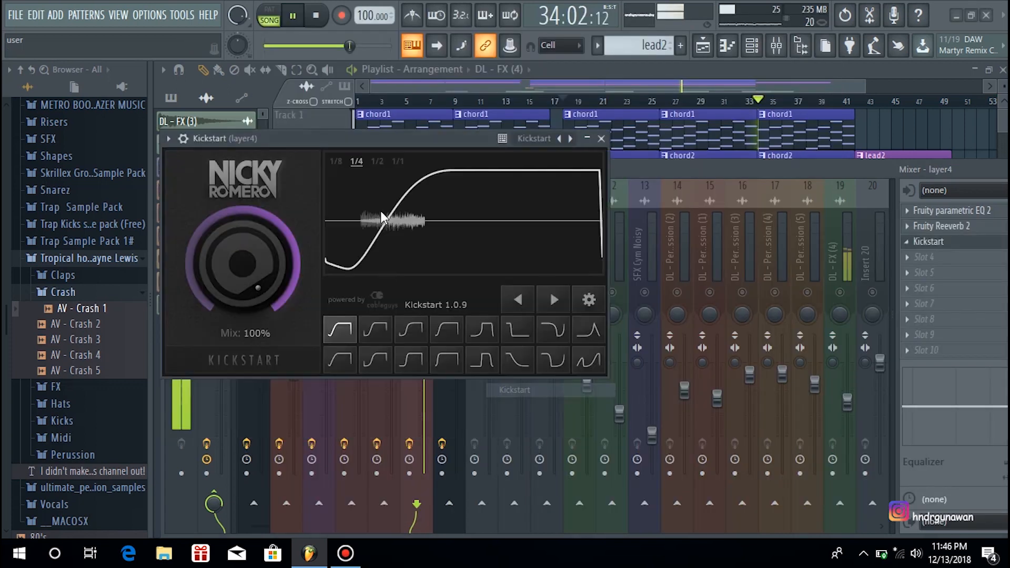
{"action": "left_click", "coordinate": [375, 329]}
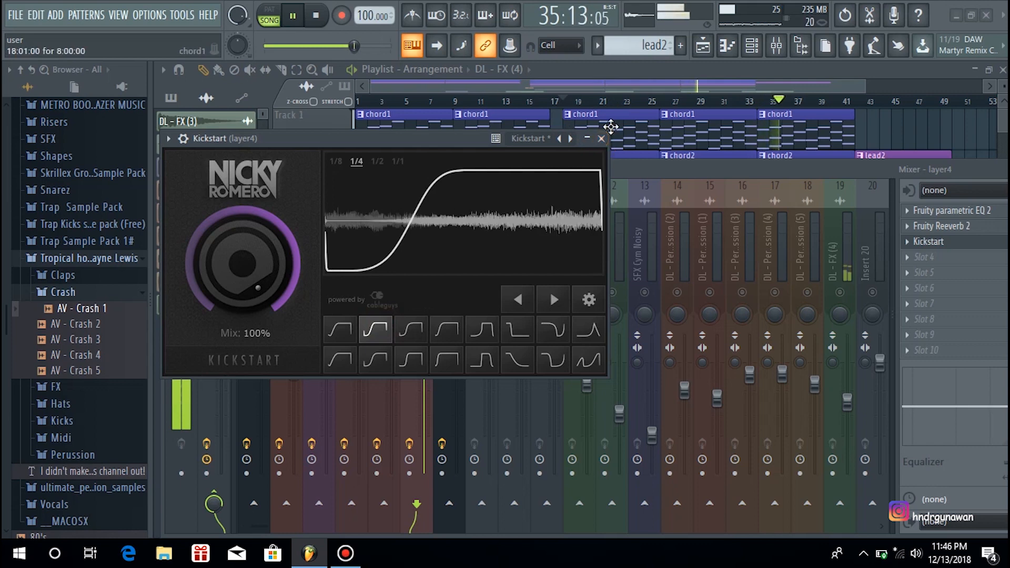
{"action": "left_click", "coordinate": [602, 139]}
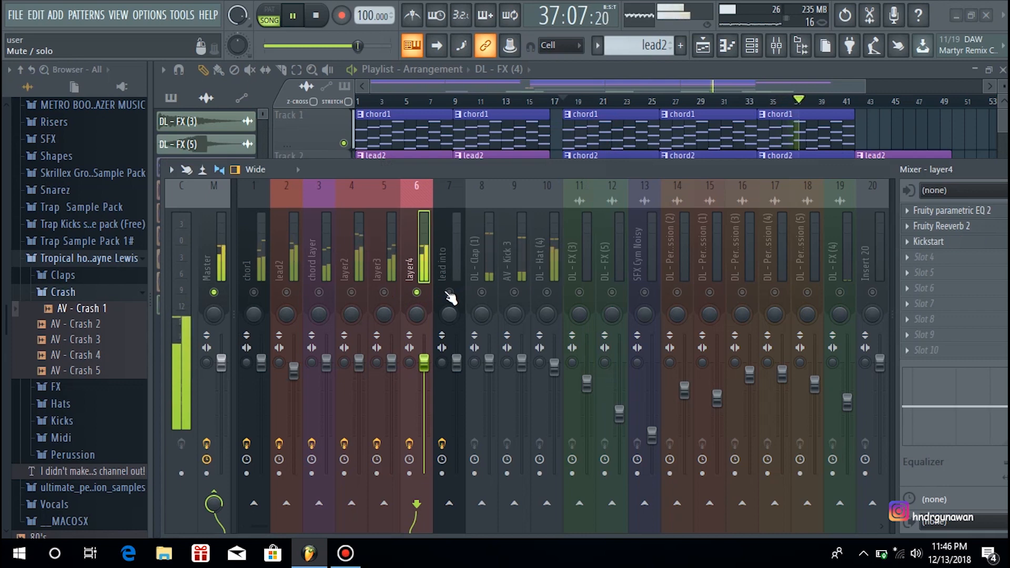
- Solo the lead into track, stop playback, and play the song with the chord, lead and layer tracks enabled together
{"action": "left_click", "coordinate": [451, 299]}
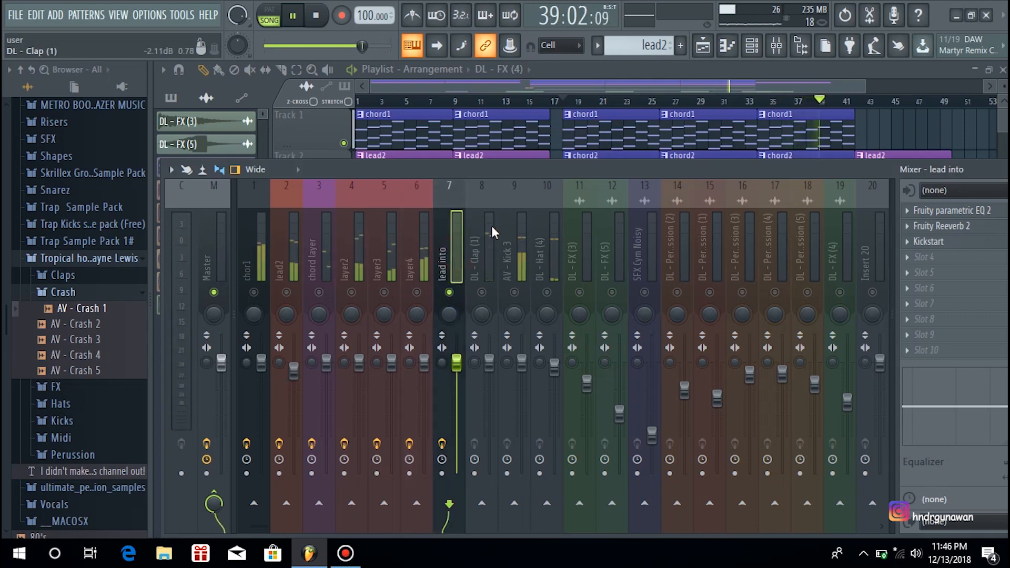
{"action": "key", "text": "space"}
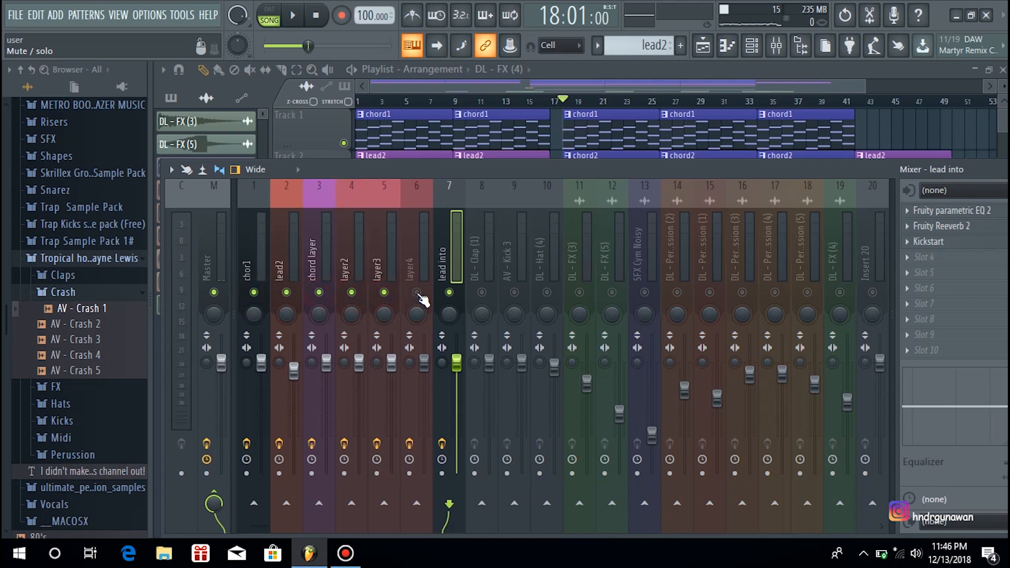
{"action": "key", "text": "space"}
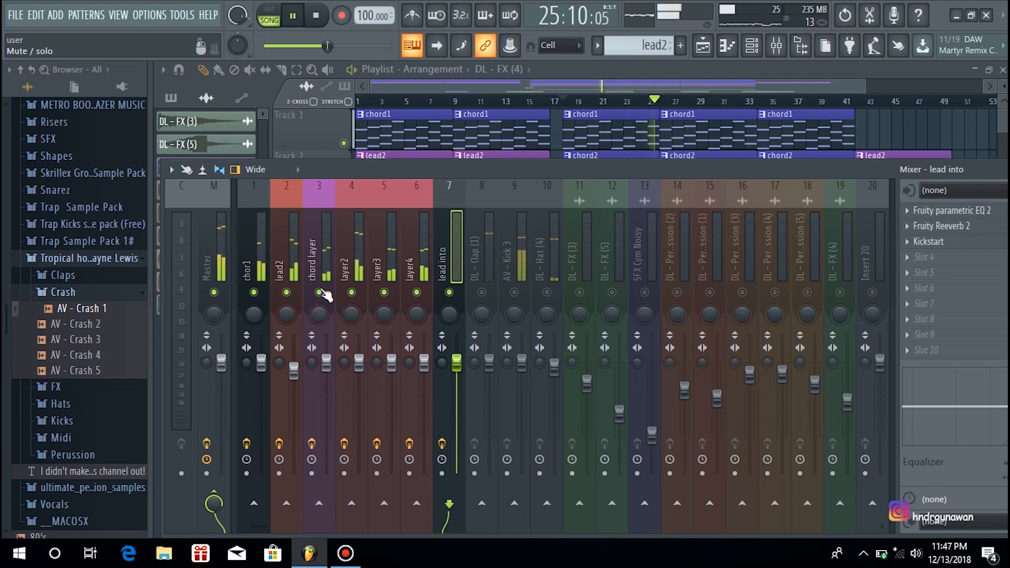
- Check the chord layer track's Kickstart and move band 7 of its Fruity Parametric EQ 2 up to about 11946 Hz
{"action": "left_click", "coordinate": [317, 264]}
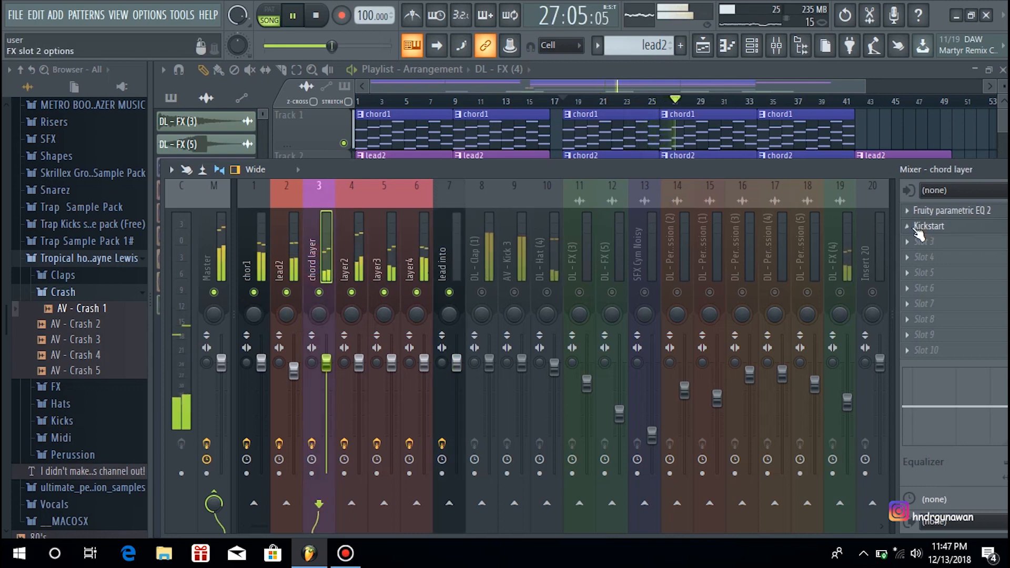
{"action": "left_click", "coordinate": [930, 229]}
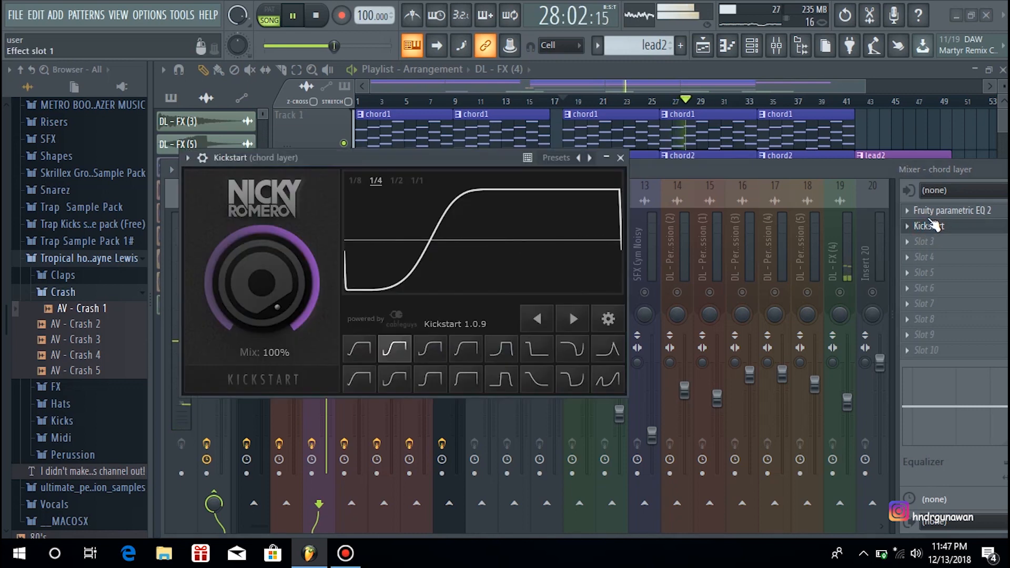
{"action": "left_click", "coordinate": [929, 219]}
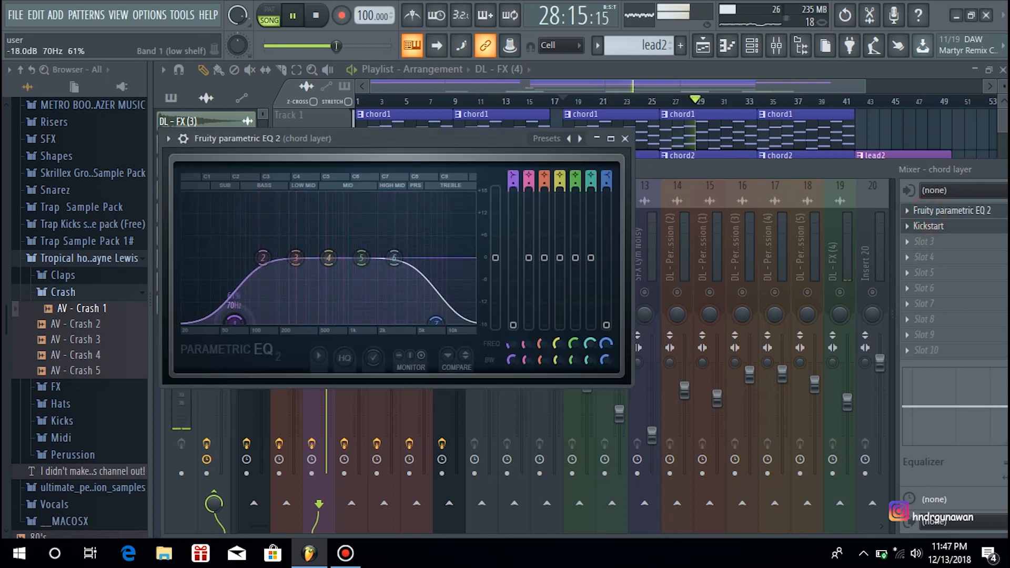
{"action": "left_click_drag", "start_coordinate": [436, 321], "coordinate": [460, 332]}
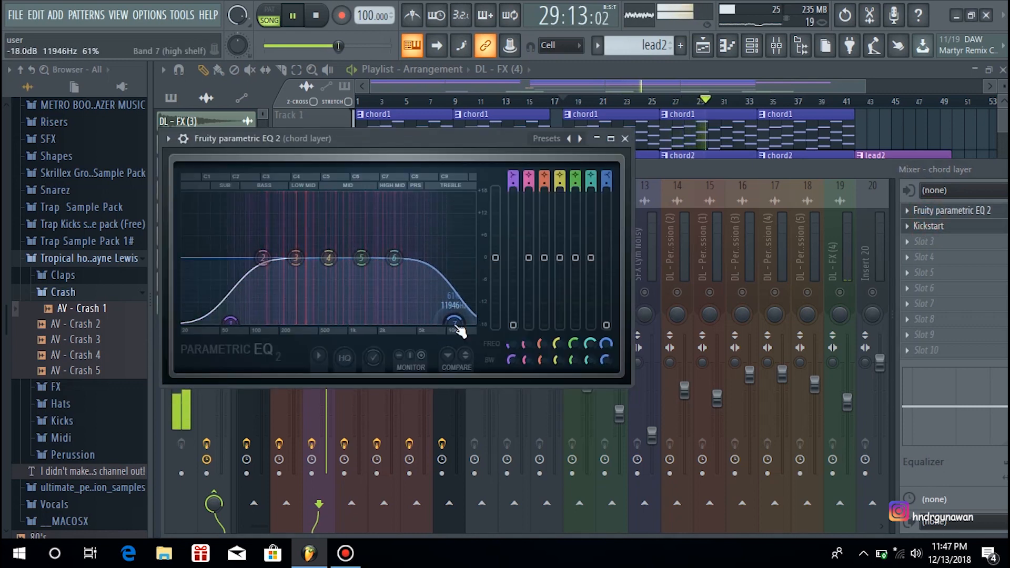
{"action": "left_click", "coordinate": [625, 139]}
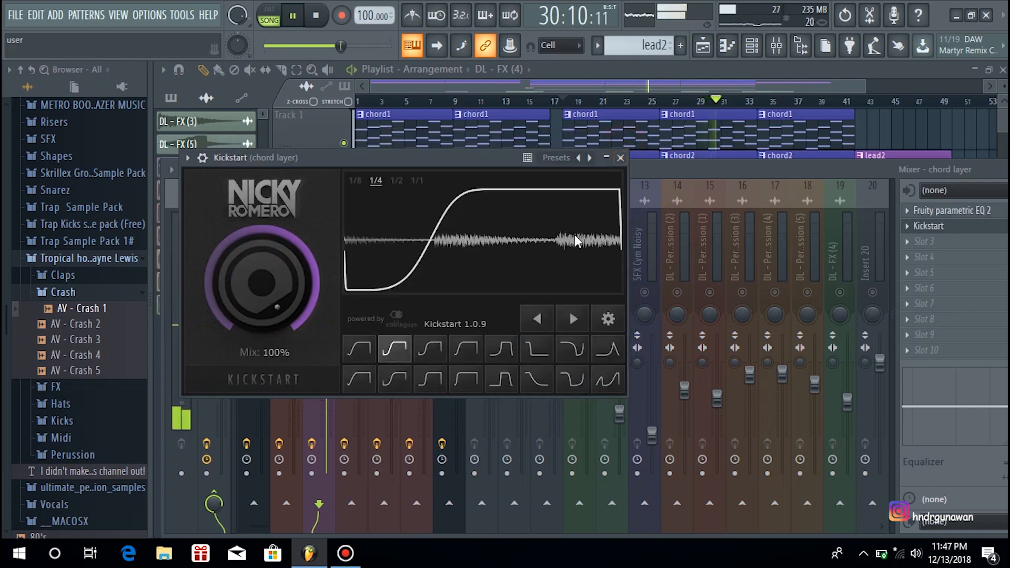
{"action": "left_click", "coordinate": [620, 157]}
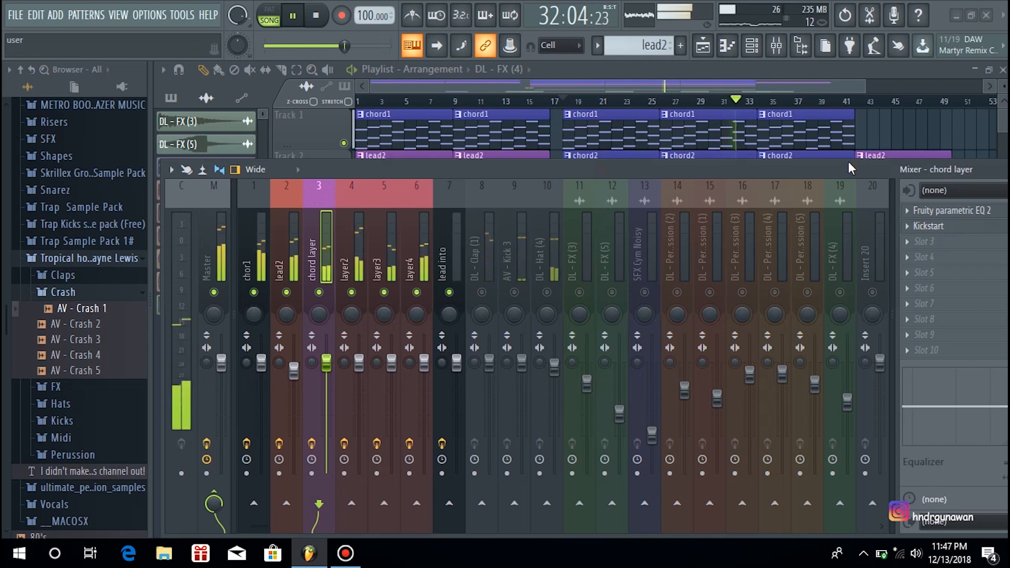
- Shift the mixer window to reveal the slot switches, bypass Kickstart on the chord layer track, and close the mixer
{"action": "left_click_drag", "start_coordinate": [847, 162], "coordinate": [705, 168]}
{"action": "left_click", "coordinate": [966, 218]}
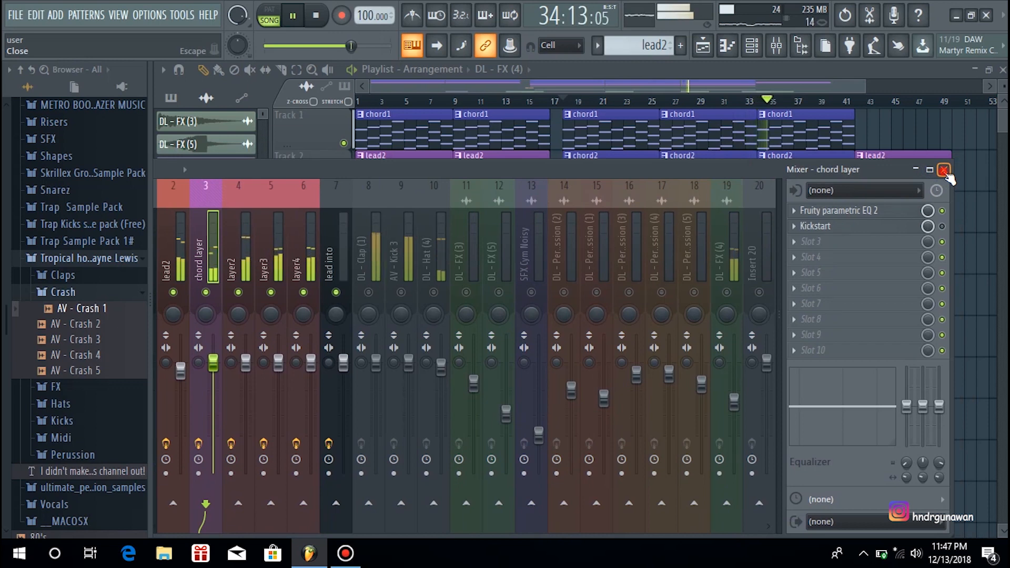
{"action": "left_click", "coordinate": [943, 170]}
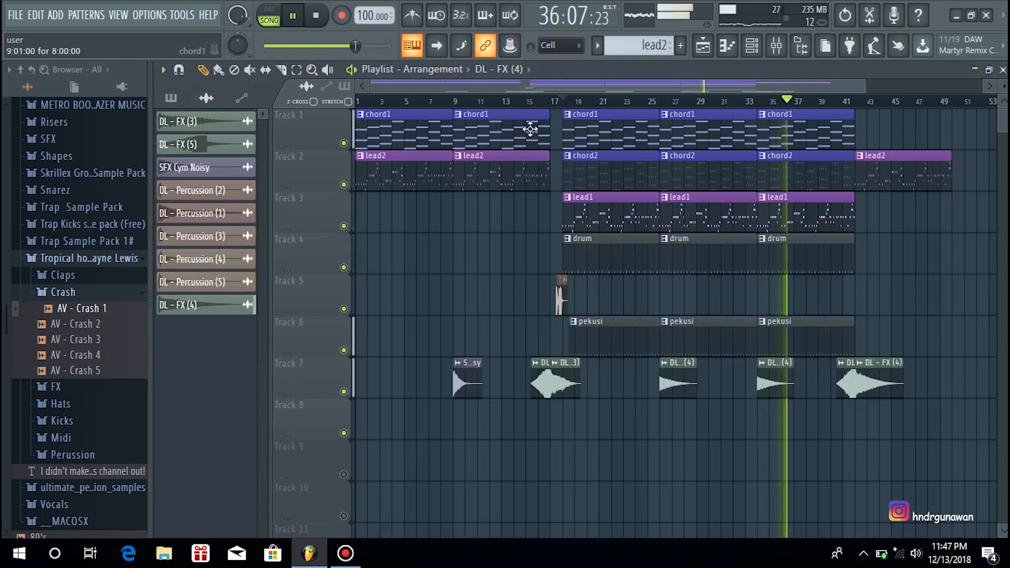
- Reopen the mixer and bypass Kickstart on the layer4 and layer3 tracks
{"action": "left_click", "coordinate": [778, 46]}
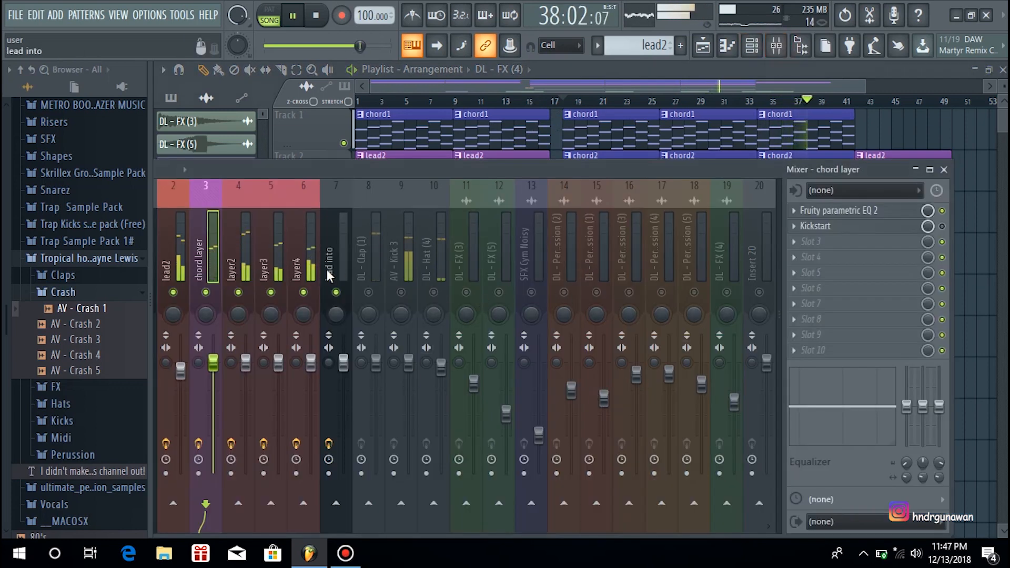
{"action": "left_click", "coordinate": [308, 269]}
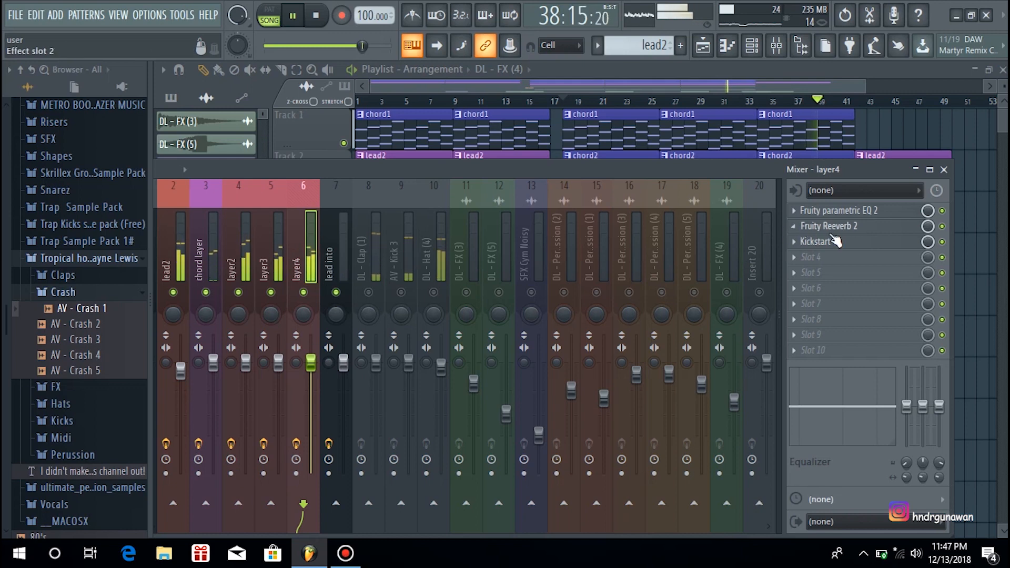
{"action": "left_click", "coordinate": [941, 242]}
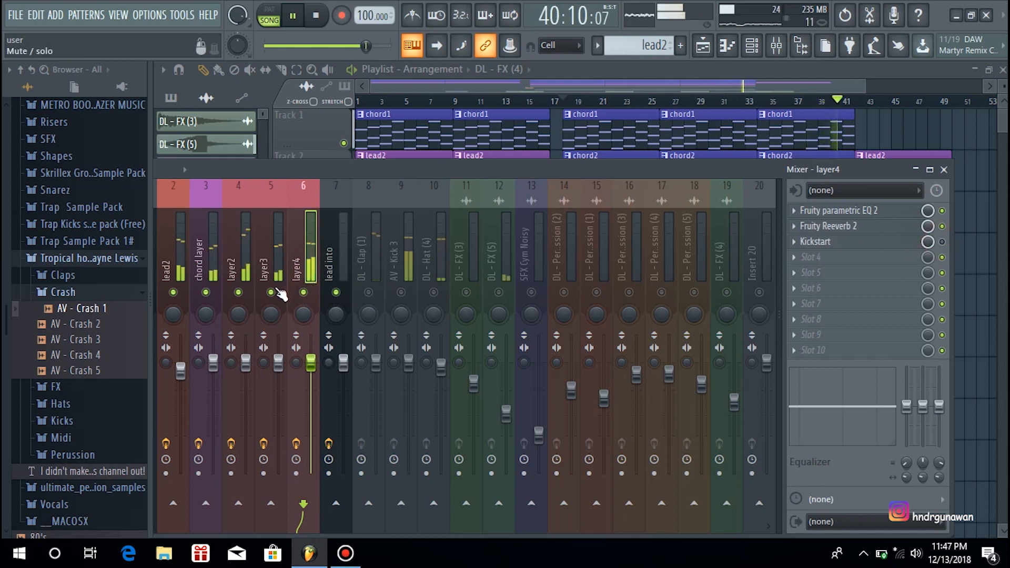
{"action": "left_click", "coordinate": [267, 267]}
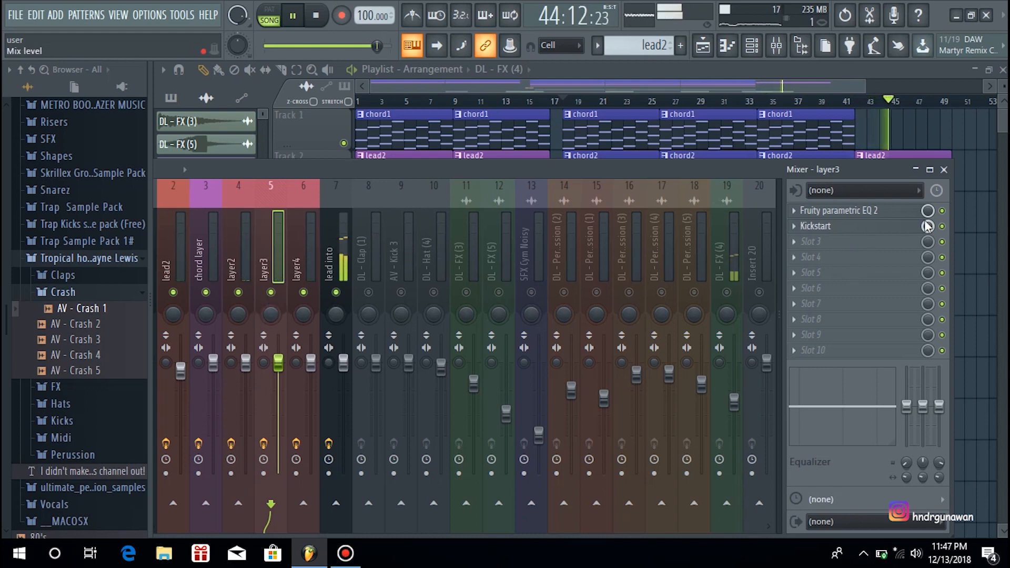
{"action": "left_click", "coordinate": [942, 227]}
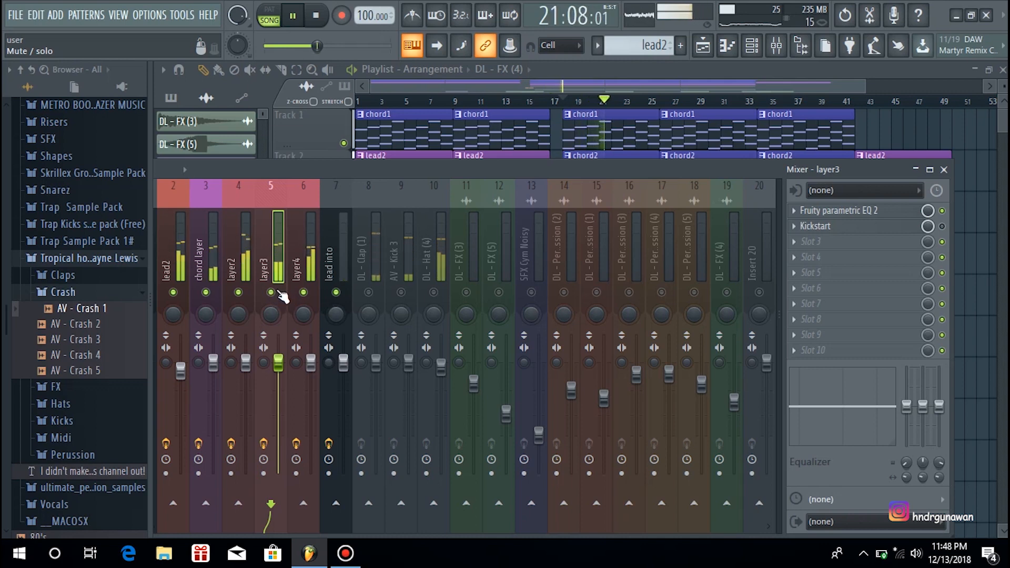
- Compare the effect chains of the layer4 and layer3 tracks while the song plays
{"action": "left_click", "coordinate": [298, 255]}
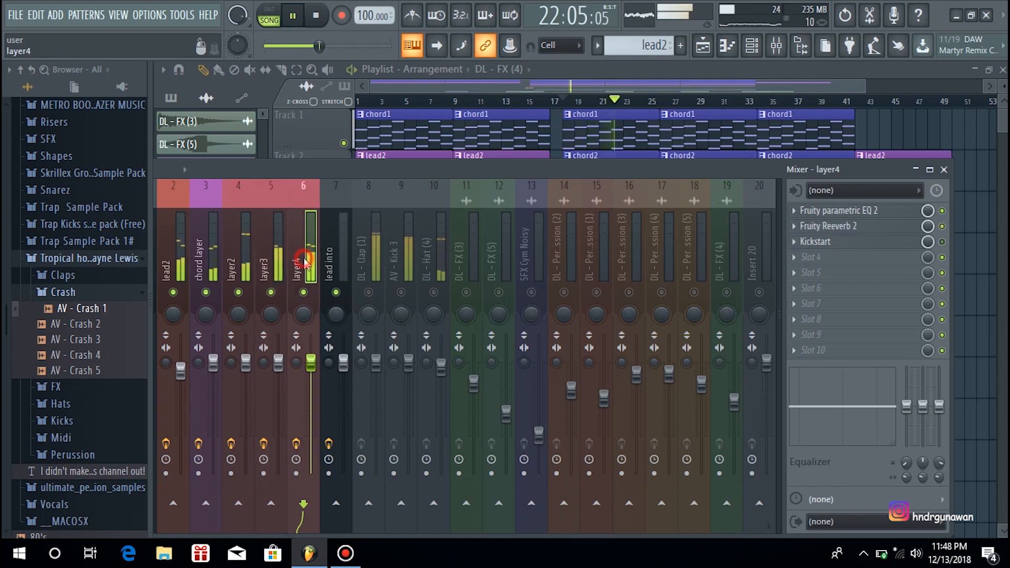
{"action": "left_click", "coordinate": [278, 252]}
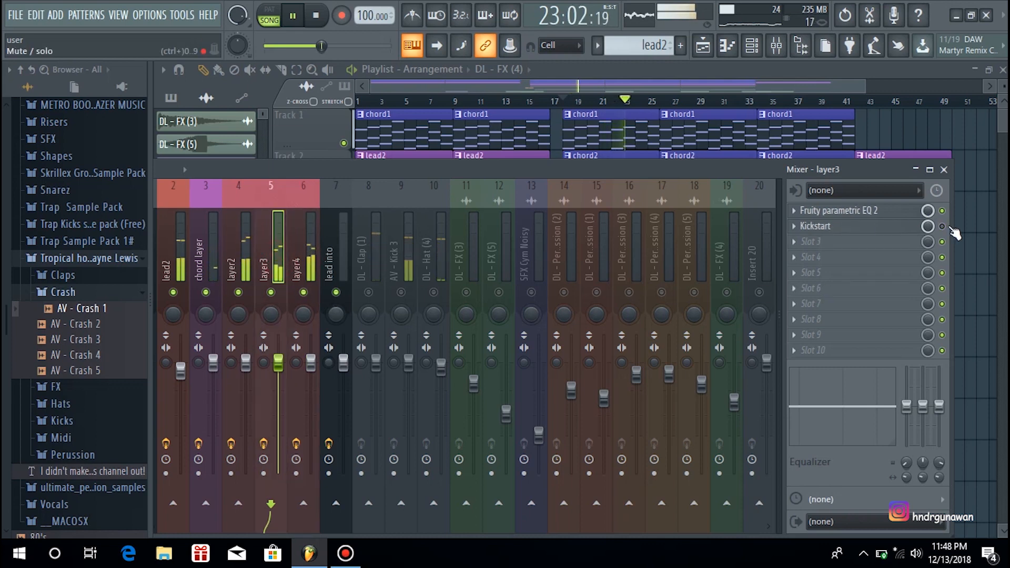
{"action": "left_click", "coordinate": [306, 257]}
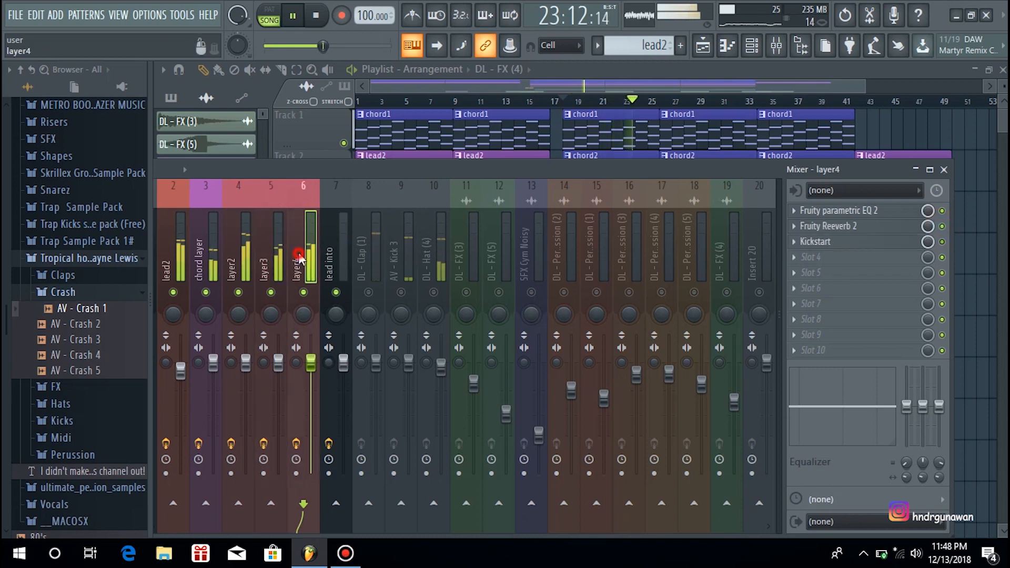
- Bypass Kickstart on the layer2 track and check the layer3 track's effect chain
{"action": "left_click", "coordinate": [240, 260]}
{"action": "left_click", "coordinate": [941, 241]}
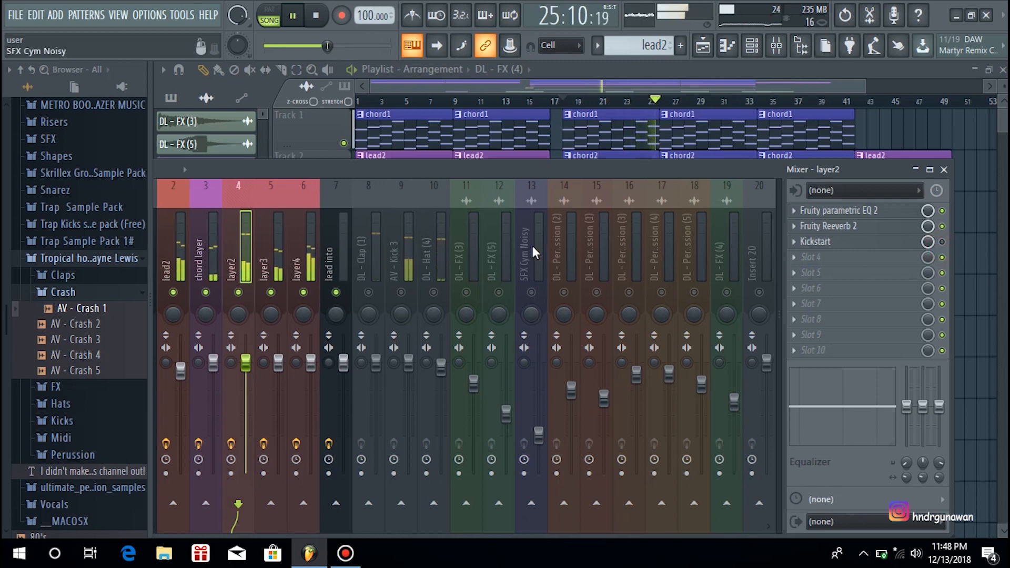
{"action": "left_click", "coordinate": [274, 270]}
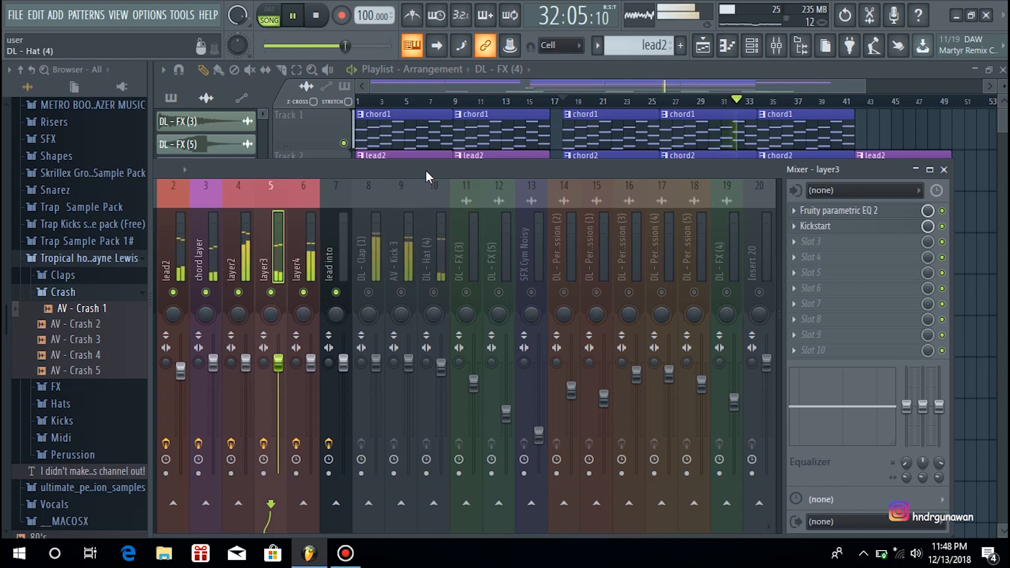
- Unmute the DL - Clap (1), AV - Kick 3 and DL - Hat (4) tracks in the mixer
{"action": "left_click_drag", "start_coordinate": [425, 169], "coordinate": [450, 160]}
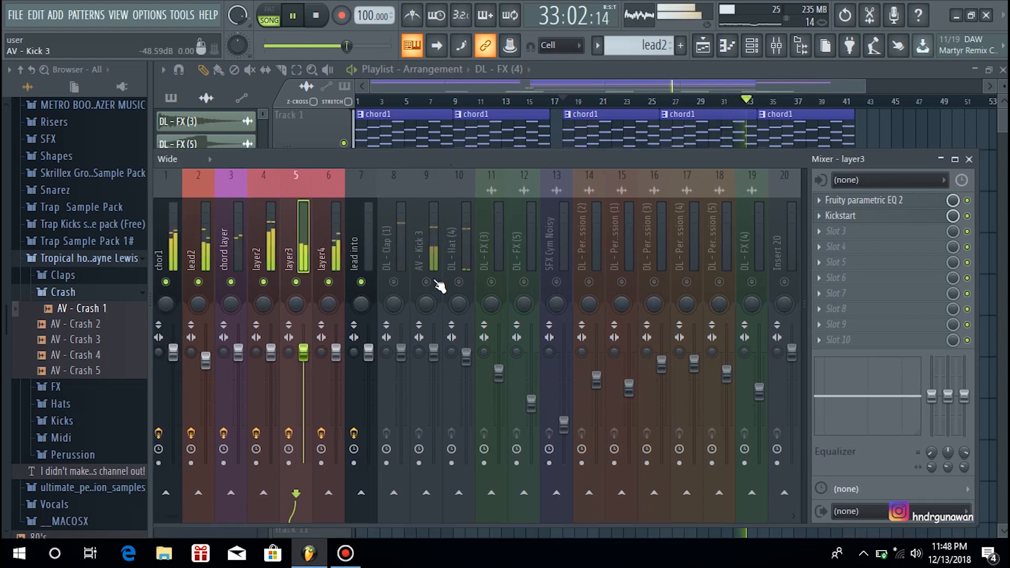
{"action": "left_click", "coordinate": [388, 257]}
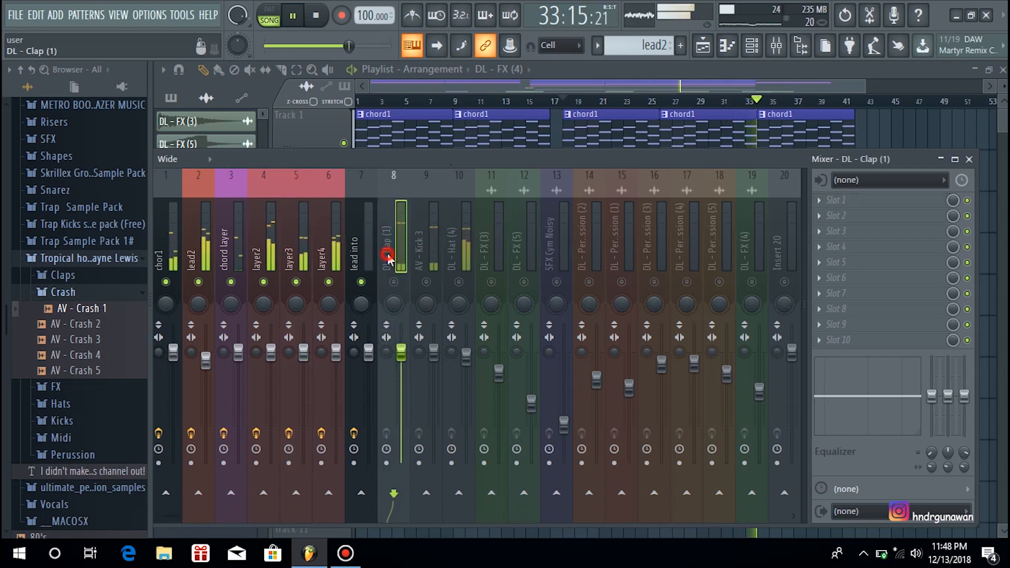
{"action": "left_click", "coordinate": [426, 282]}
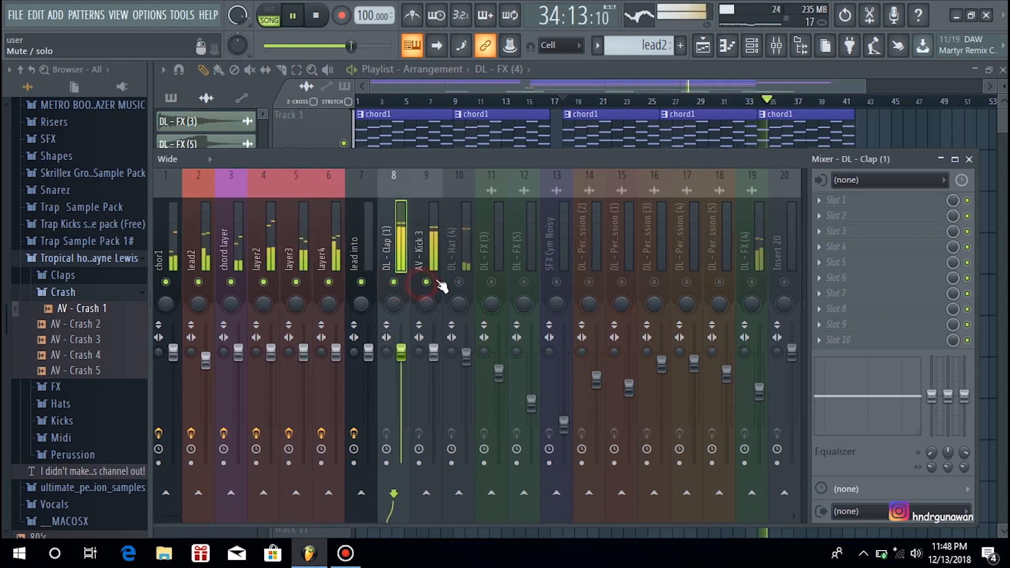
{"action": "left_click", "coordinate": [459, 282]}
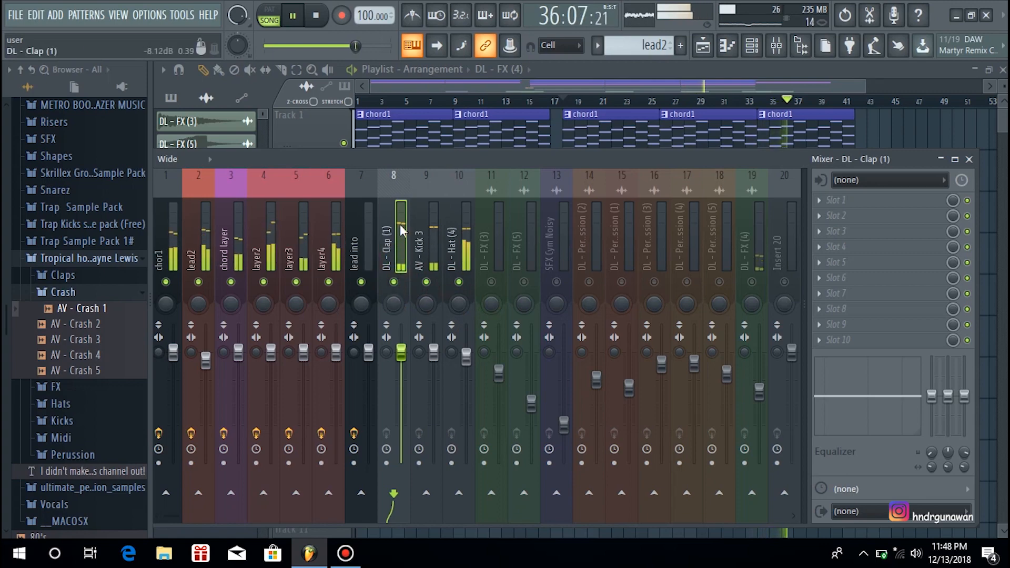
- Add Fruity Parametric EQ 2 to the DL - Clap (1) track, cutting band 1 fully at about 500 Hz and lowering band 7 near the treble end
{"action": "left_click", "coordinate": [816, 201]}
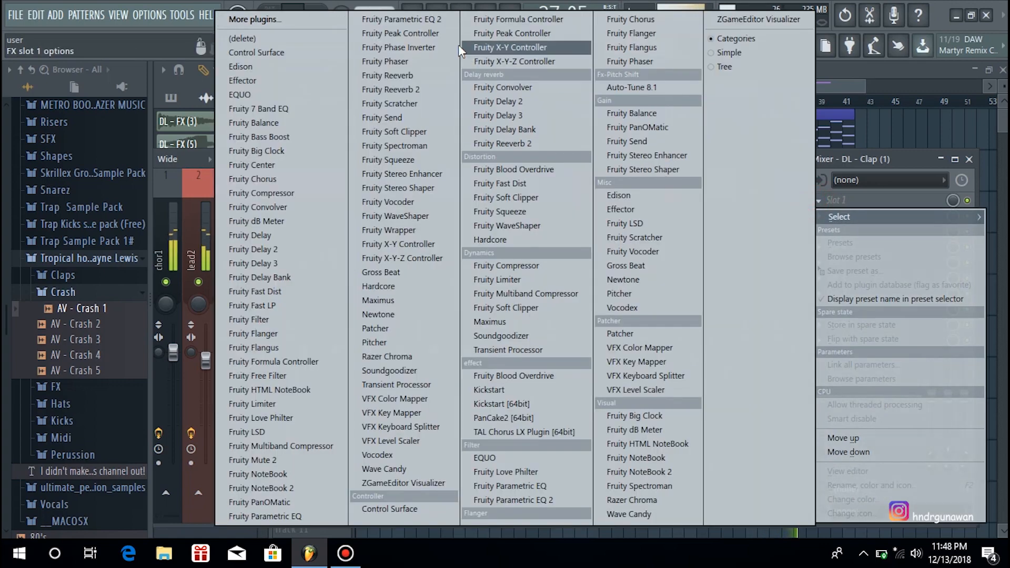
{"action": "left_click", "coordinate": [431, 20]}
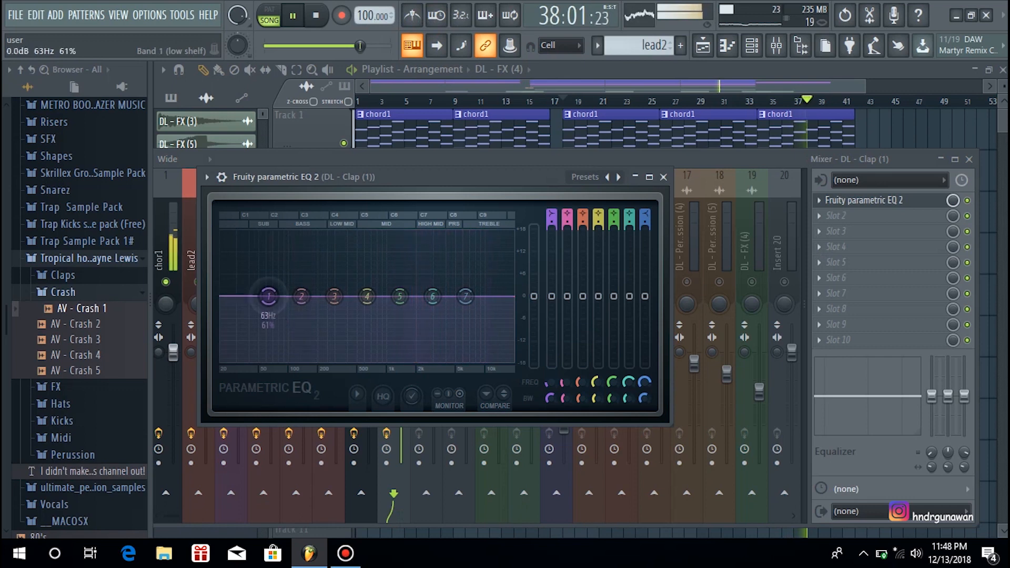
{"action": "left_click_drag", "start_coordinate": [268, 296], "coordinate": [367, 362]}
{"action": "left_click_drag", "start_coordinate": [465, 296], "coordinate": [509, 339]}
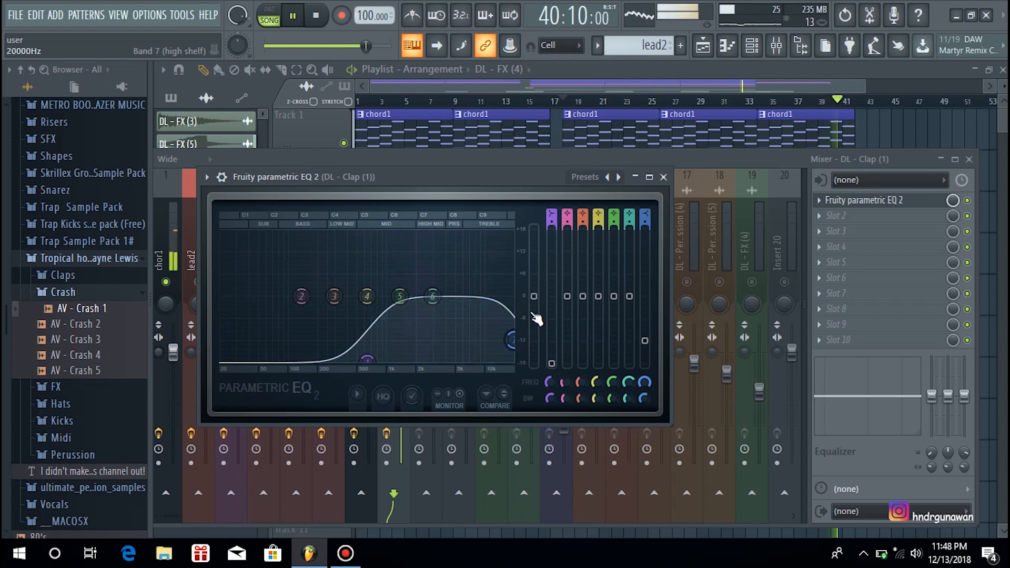
{"action": "left_click", "coordinate": [663, 177]}
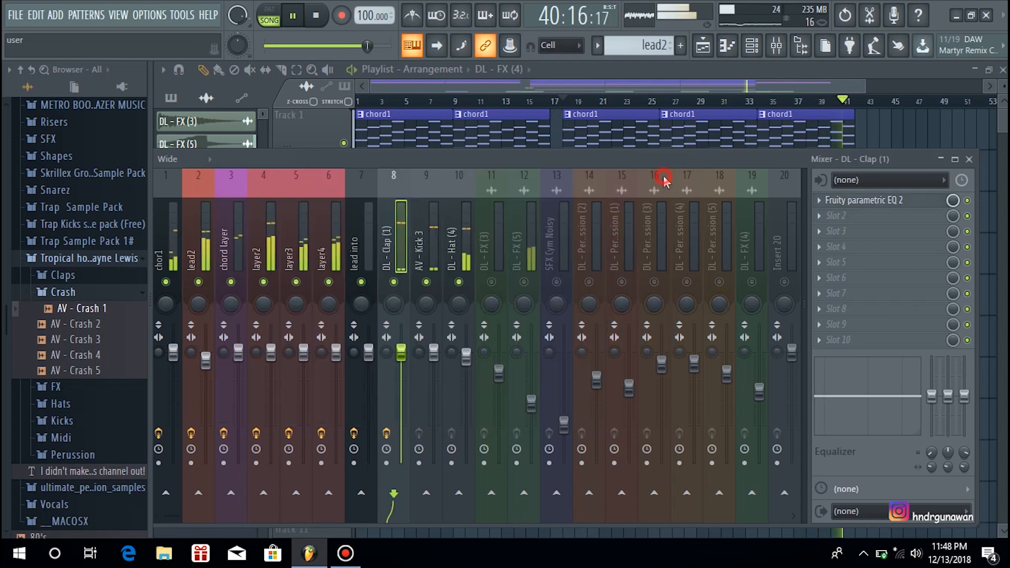
- Add Fruity Reeverb 2 to the clap track's second slot and adjust its room size and reverb levels
{"action": "left_click", "coordinate": [823, 216]}
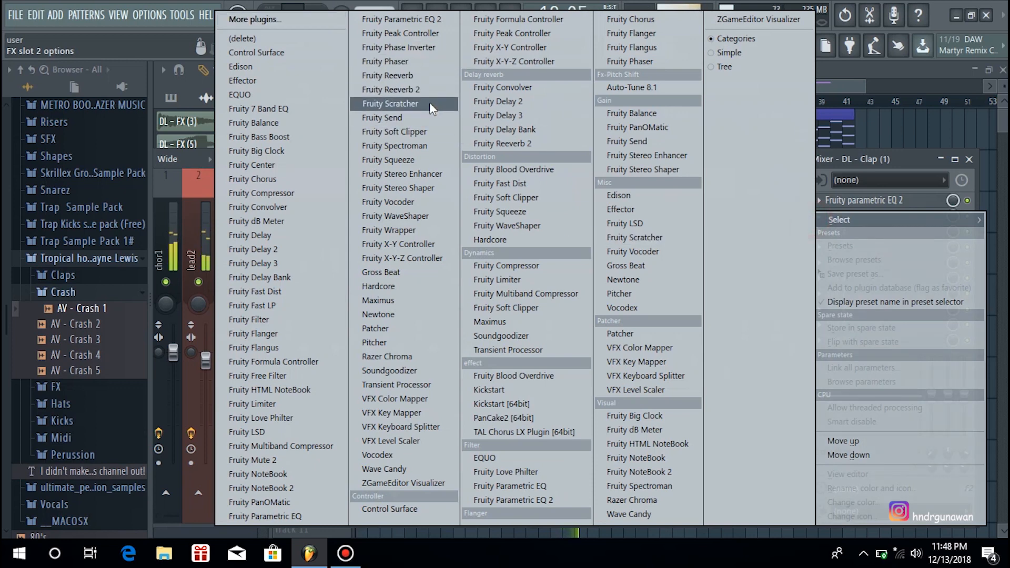
{"action": "left_click", "coordinate": [420, 89]}
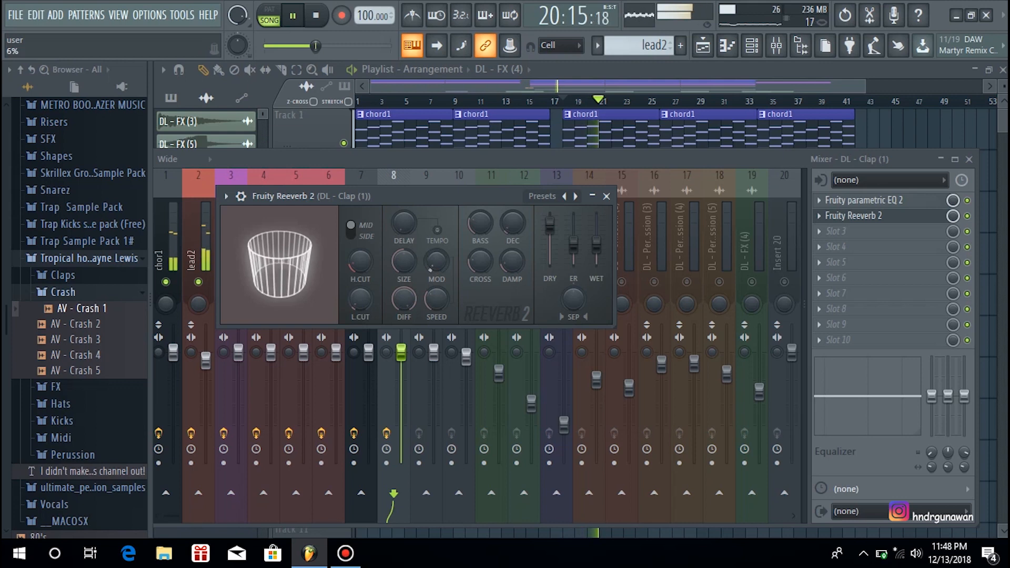
{"action": "mouse_move", "coordinate": [404, 262]}
{"action": "left_mouse_down"}
{"action": "mouse_move", "coordinate": [404, 243]}
{"action": "mouse_move", "coordinate": [399, 266]}
{"action": "left_mouse_up"}
{"action": "left_click_drag", "start_coordinate": [574, 243], "coordinate": [596, 240]}
{"action": "left_click", "coordinate": [606, 196]}
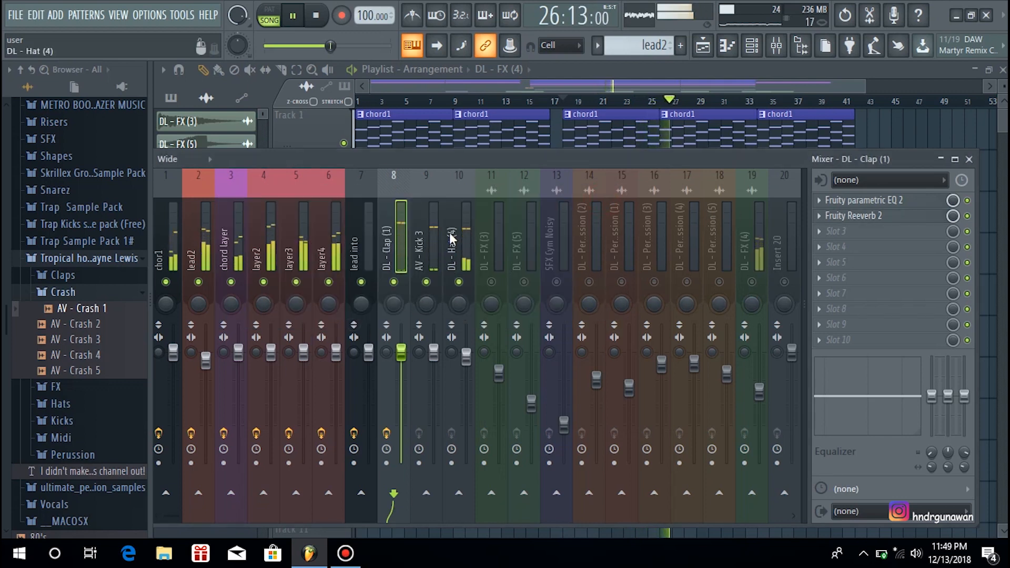
- Add Fruity Parametric EQ 2 to the AV - Kick 3 track, lowering bands 1 and 7 at the extreme low and high ends
{"action": "left_click", "coordinate": [427, 232]}
{"action": "left_click", "coordinate": [815, 201]}
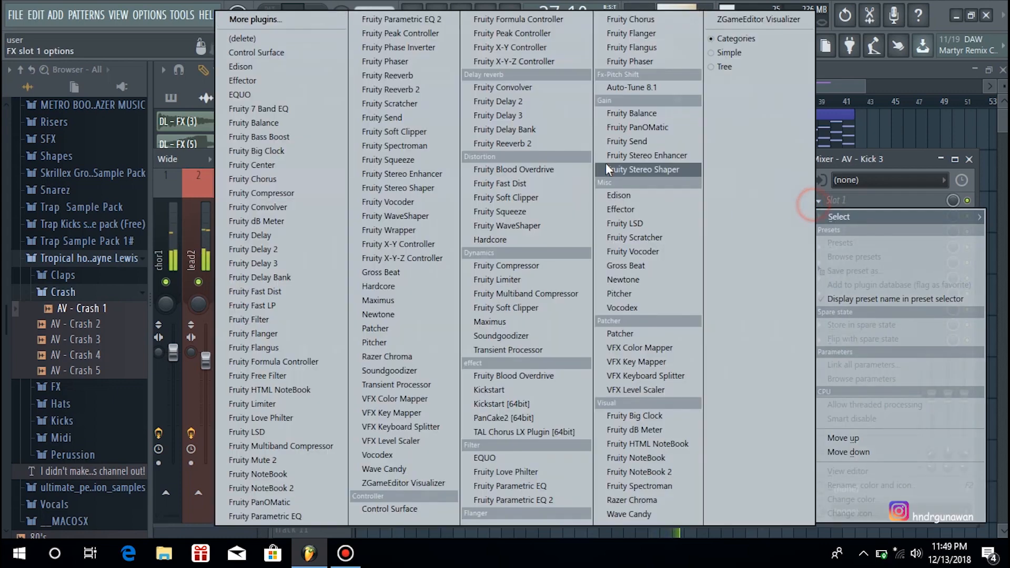
{"action": "left_click", "coordinate": [429, 20]}
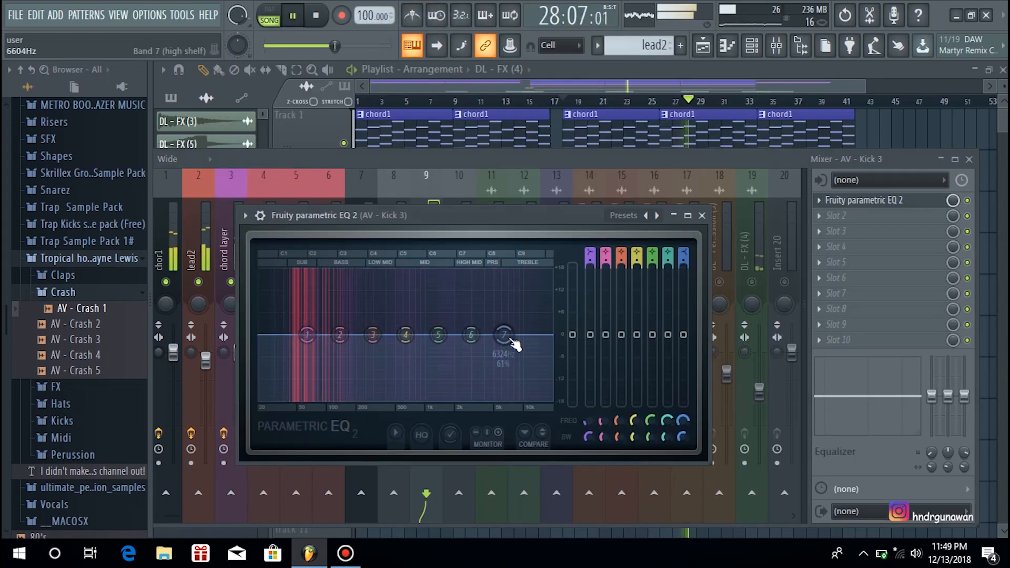
{"action": "left_click_drag", "start_coordinate": [504, 336], "coordinate": [547, 398]}
{"action": "left_click_drag", "start_coordinate": [307, 335], "coordinate": [263, 377]}
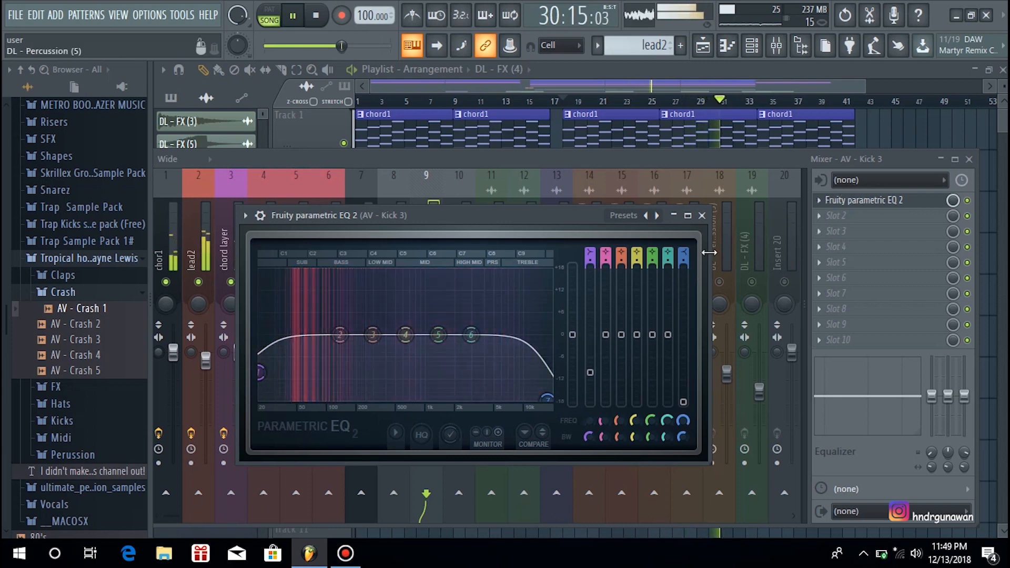
{"action": "left_click", "coordinate": [701, 216]}
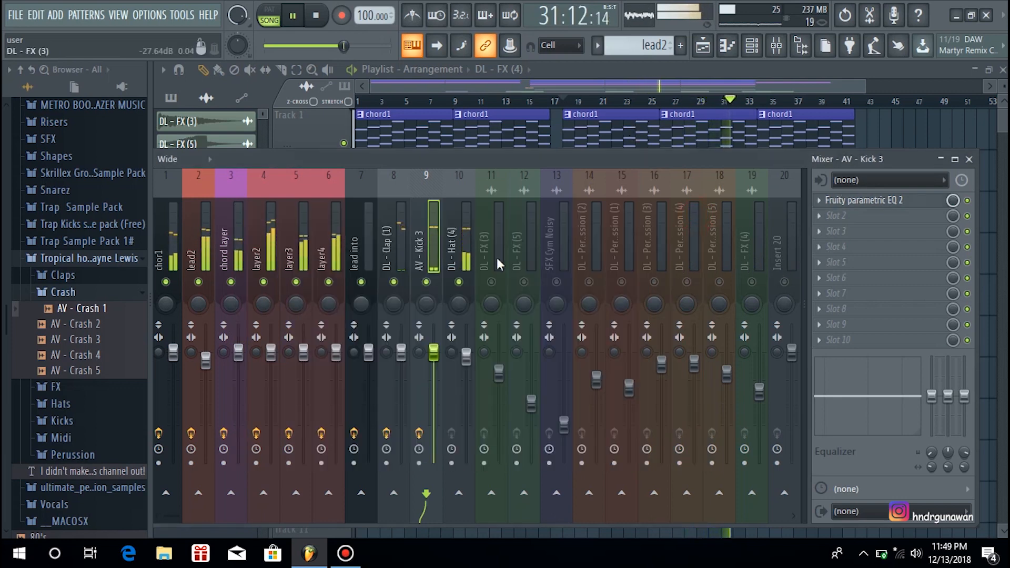
{"action": "left_click", "coordinate": [817, 215]}
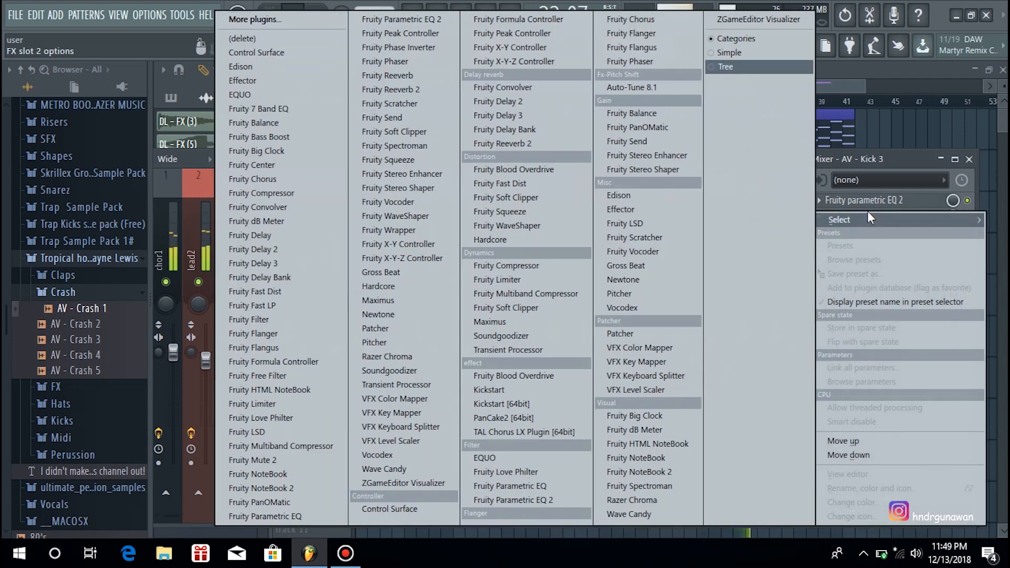
{"action": "left_click", "coordinate": [884, 154]}
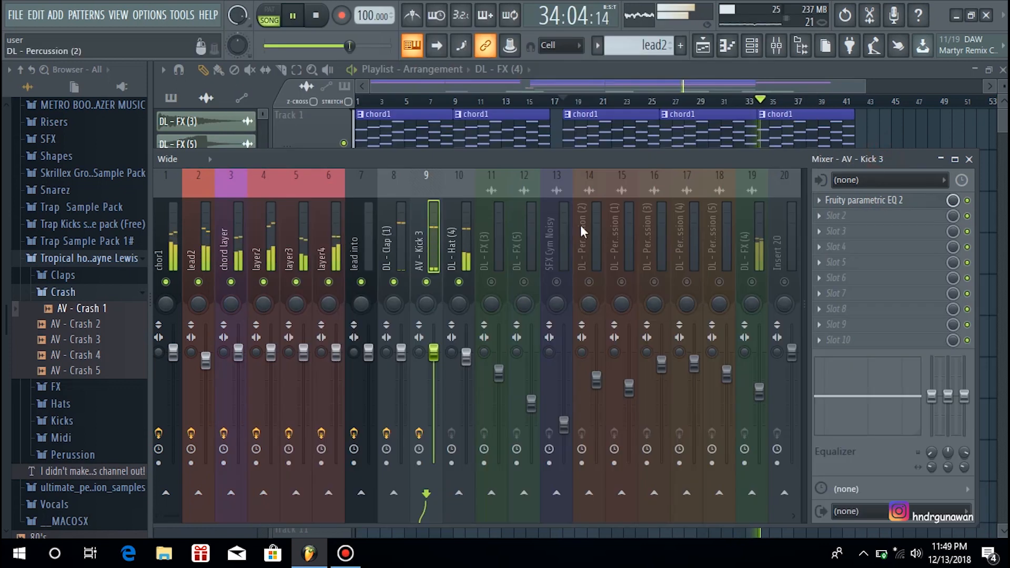
- Add Fruity Parametric EQ 2 to the DL - Hat (4) track and pull band 1 fully down at about 3320 Hz
{"action": "left_click", "coordinate": [456, 240]}
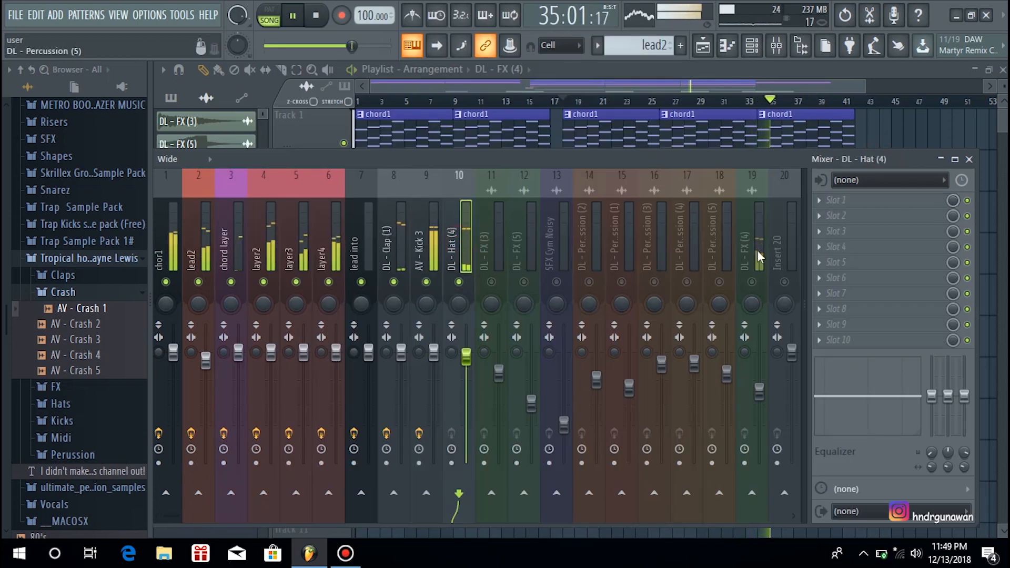
{"action": "left_click", "coordinate": [818, 200]}
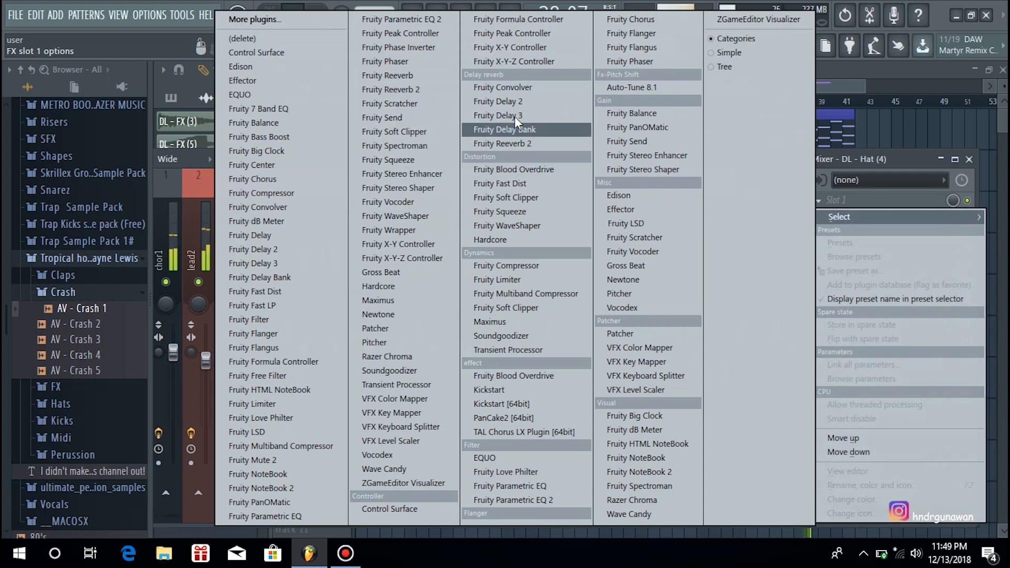
{"action": "left_click", "coordinate": [411, 18]}
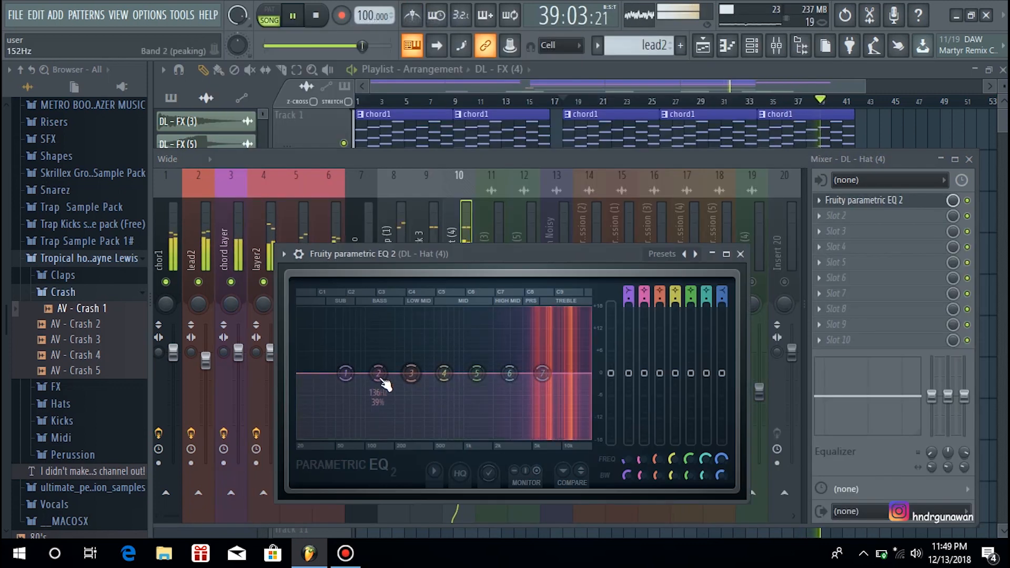
{"action": "left_click_drag", "start_coordinate": [346, 374], "coordinate": [514, 438]}
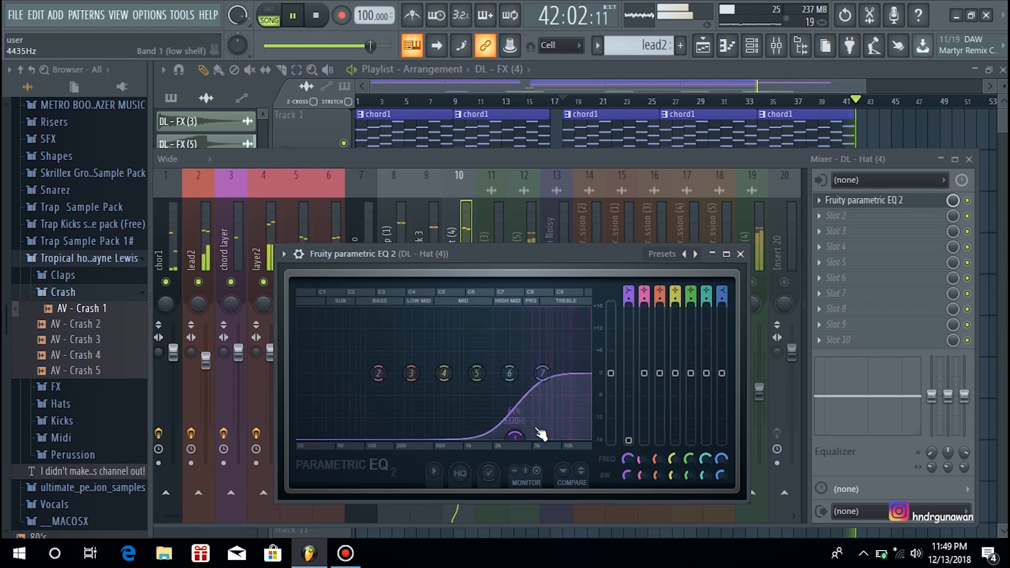
{"action": "left_click", "coordinate": [739, 254]}
- Unmute the DL - FX (4), all five DL - Percussion and SFX Cym Noisy tracks, and restart the song's playback
{"action": "left_click", "coordinate": [494, 242]}
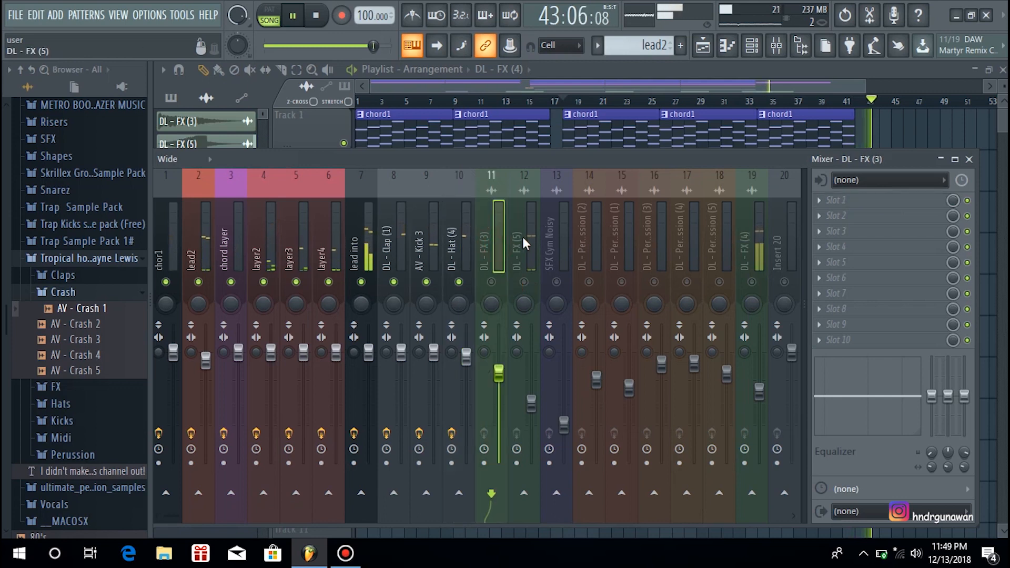
{"action": "left_click", "coordinate": [523, 242]}
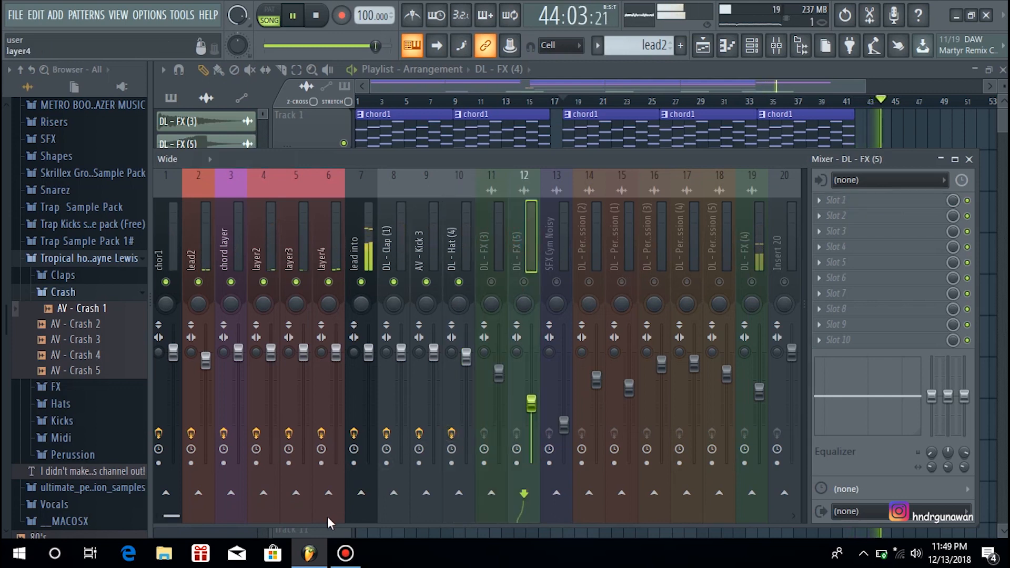
{"action": "scroll", "coordinate": [185, 515], "scroll_direction": "right", "scroll_amount": 3}
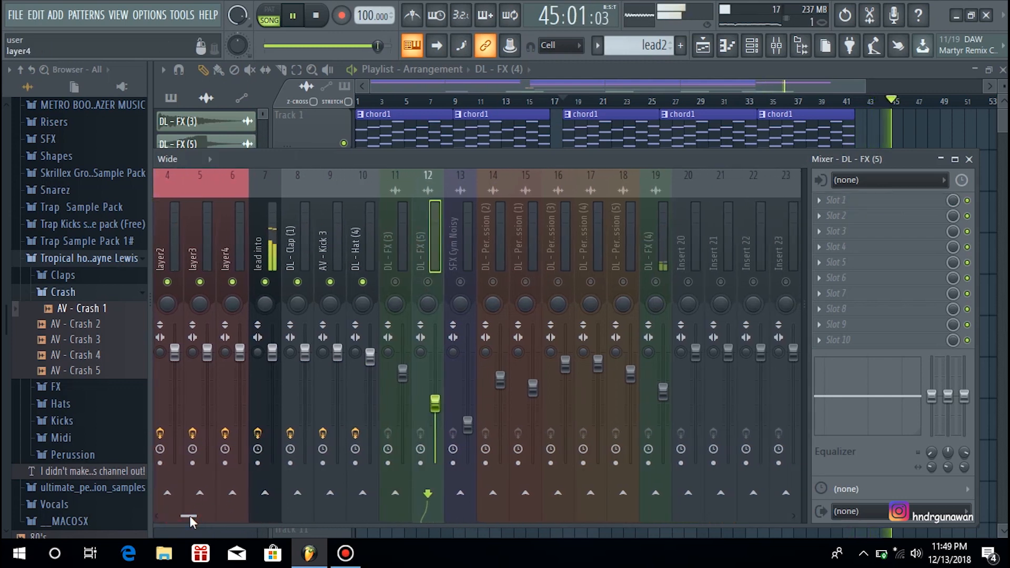
{"action": "left_click", "coordinate": [656, 283]}
{"action": "left_click", "coordinate": [624, 282]}
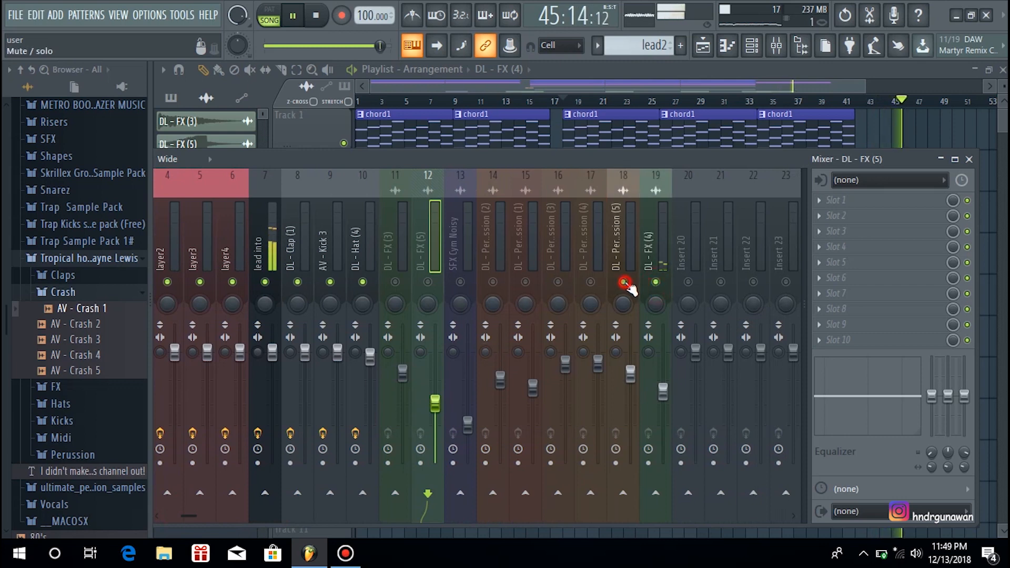
{"action": "left_click", "coordinate": [591, 282]}
{"action": "left_click", "coordinate": [558, 282]}
{"action": "left_click", "coordinate": [525, 282]}
{"action": "left_click", "coordinate": [492, 282]}
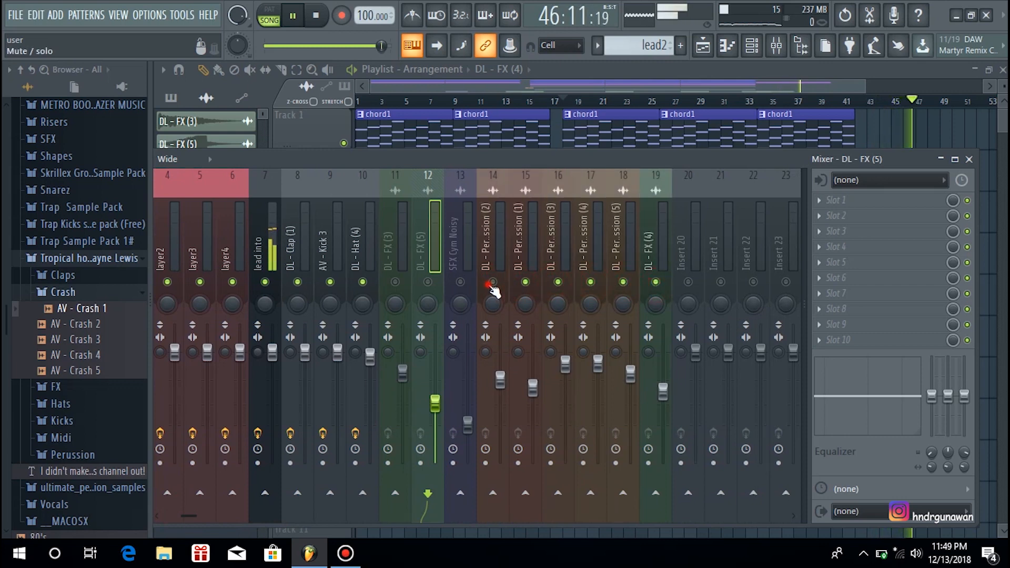
{"action": "left_click", "coordinate": [460, 282]}
{"action": "key", "text": "space"}
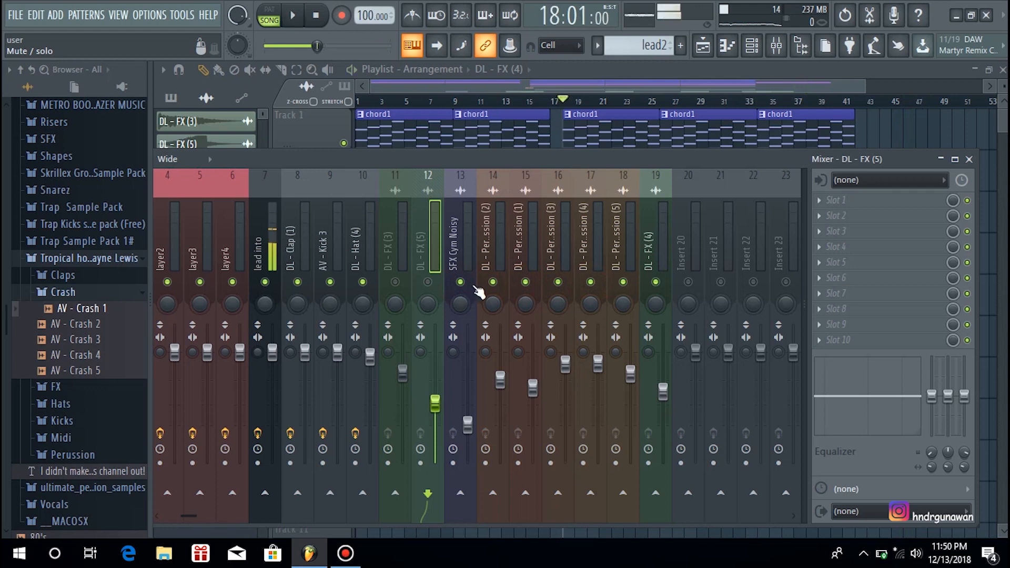
{"action": "key", "text": "space"}
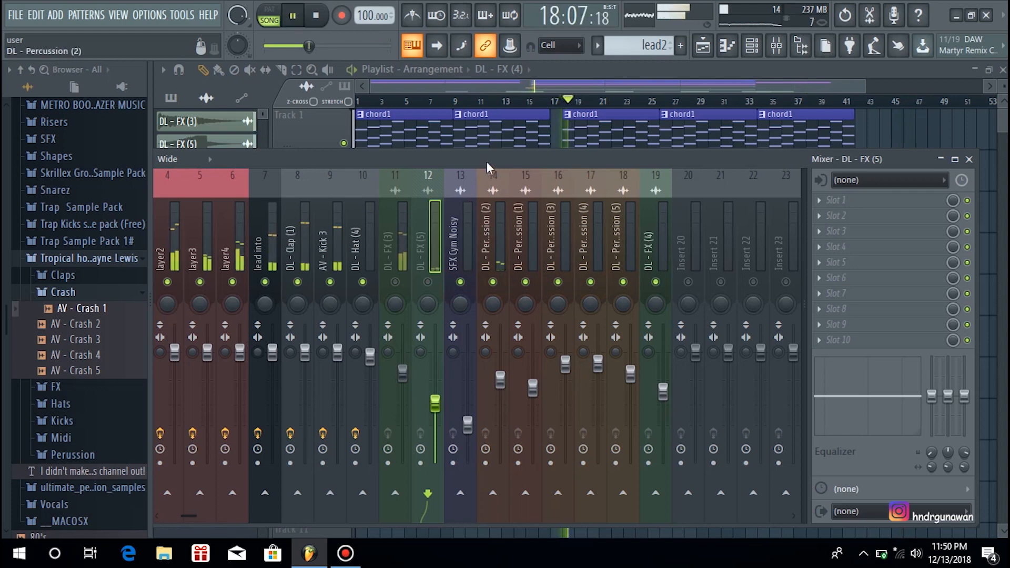
- Add Kickstart to the second effect slot of the chor1 track
{"action": "left_click_drag", "start_coordinate": [486, 161], "coordinate": [519, 152]}
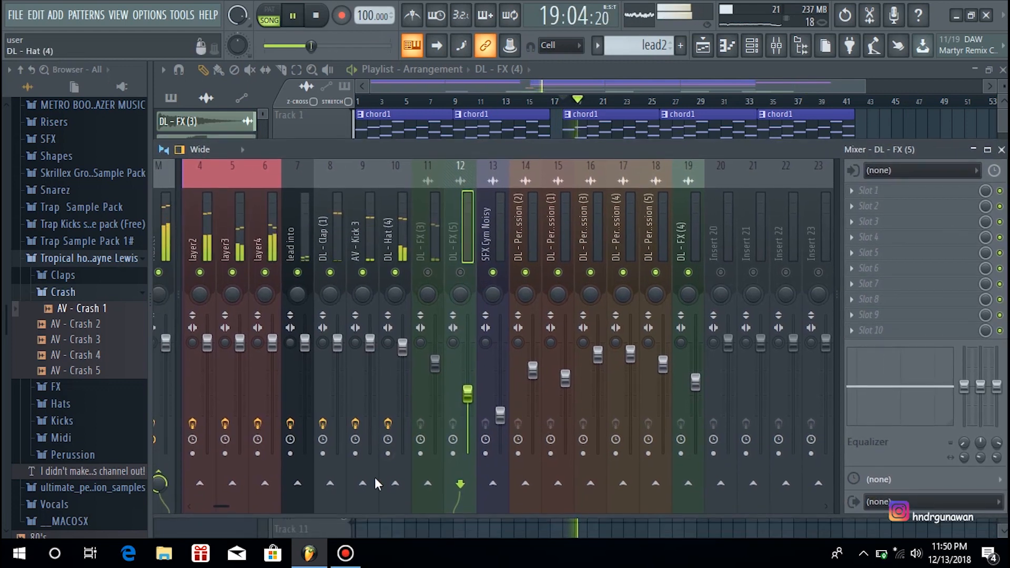
{"action": "left_click_drag", "start_coordinate": [220, 508], "coordinate": [194, 497]}
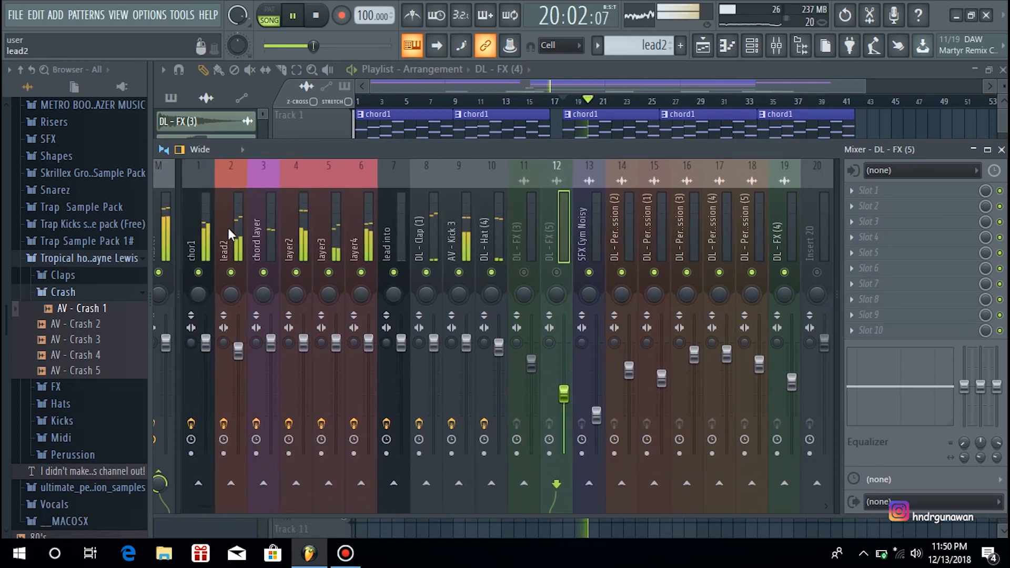
{"action": "left_click", "coordinate": [203, 220]}
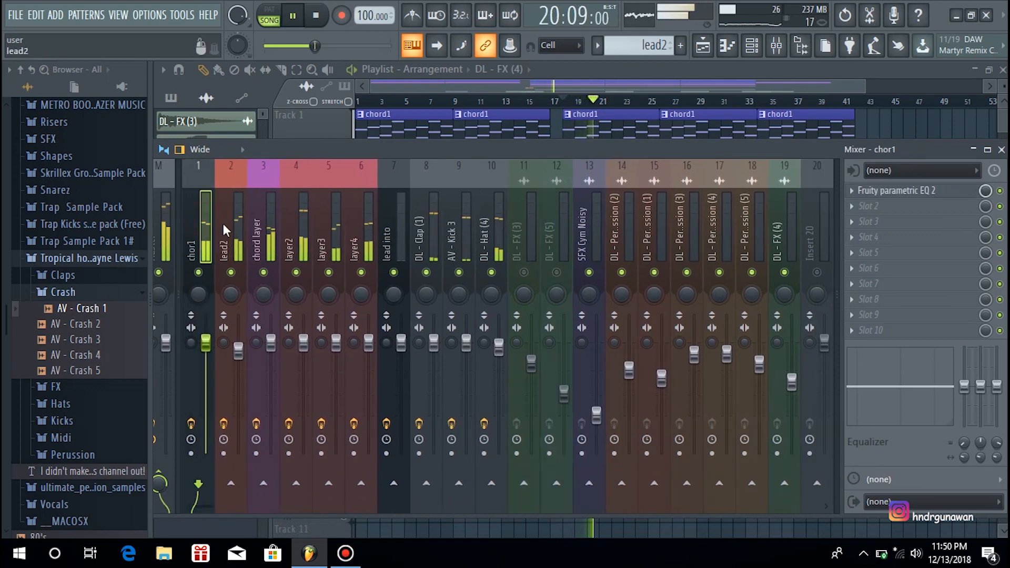
{"action": "left_click", "coordinate": [852, 208]}
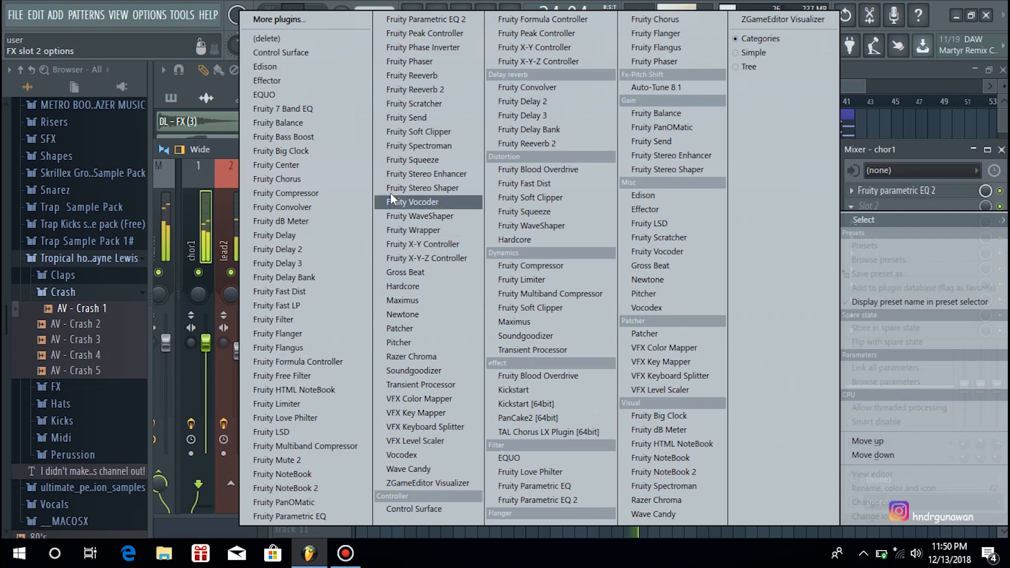
{"action": "left_click", "coordinate": [530, 391]}
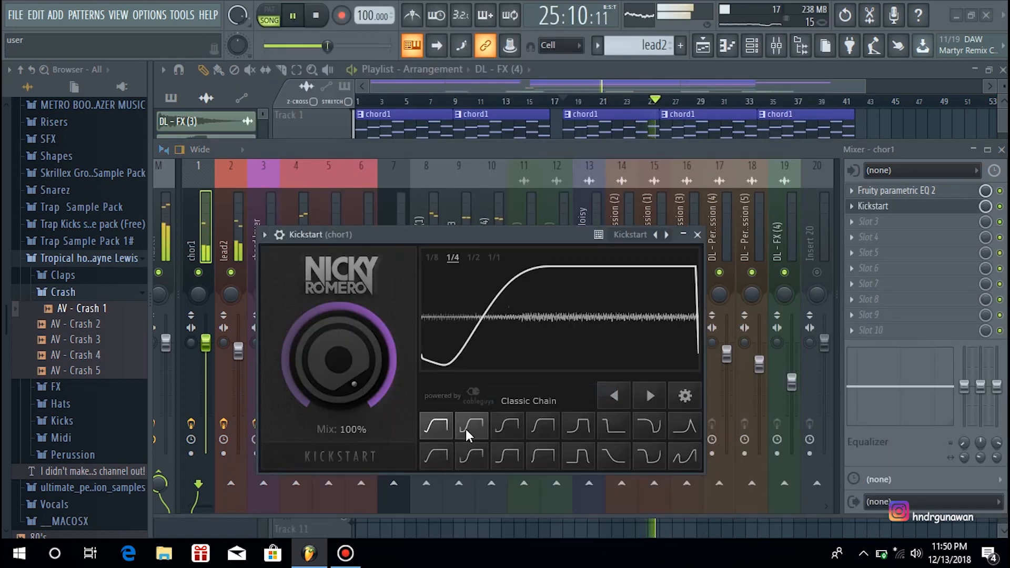
- Choose the second ducking curve in the chor1 track's Kickstart, close the plugin, and lower that effect slot's mix level
{"action": "left_click", "coordinate": [465, 428]}
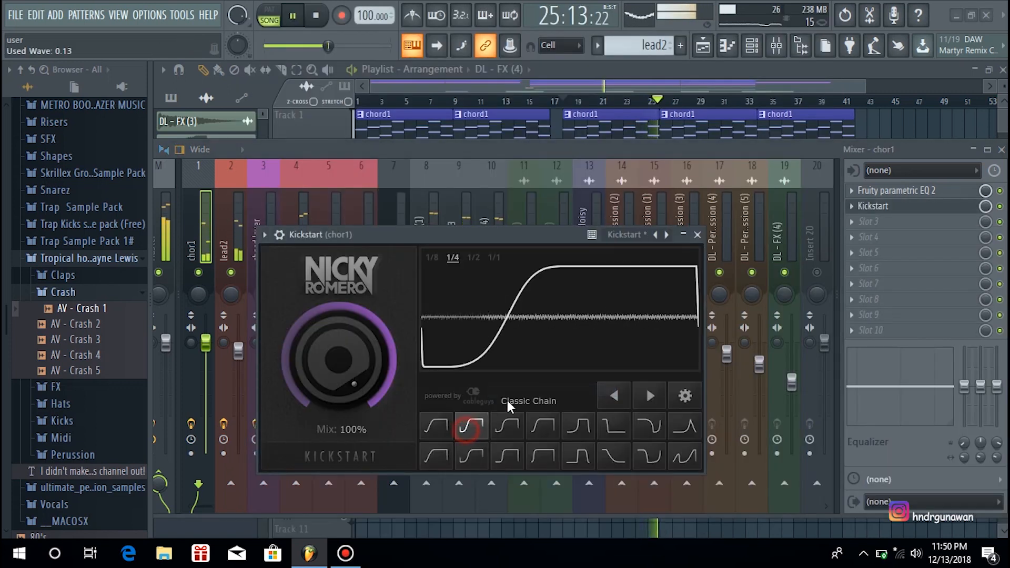
{"action": "left_click", "coordinate": [697, 235]}
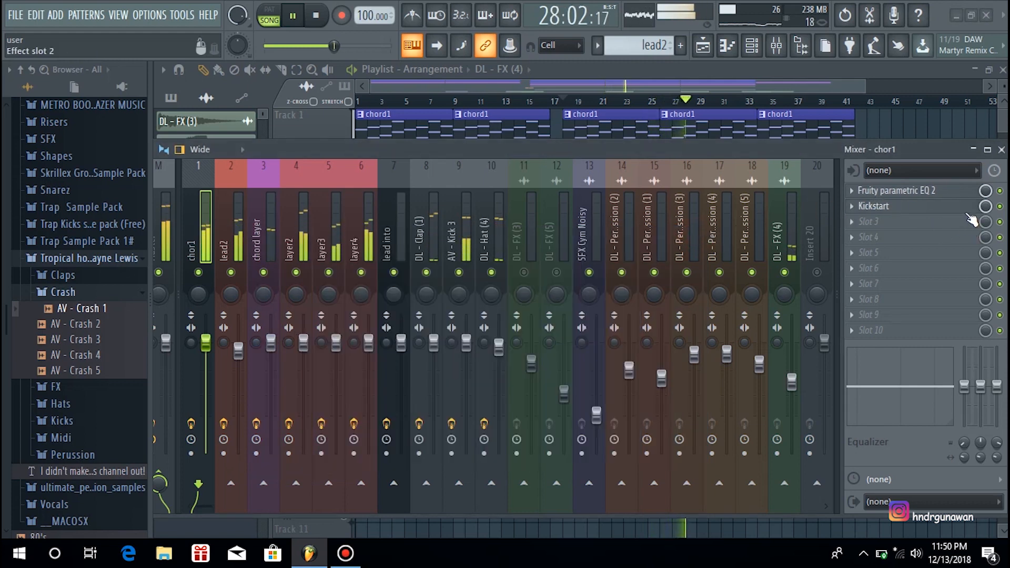
{"action": "left_click_drag", "start_coordinate": [990, 209], "coordinate": [990, 237]}
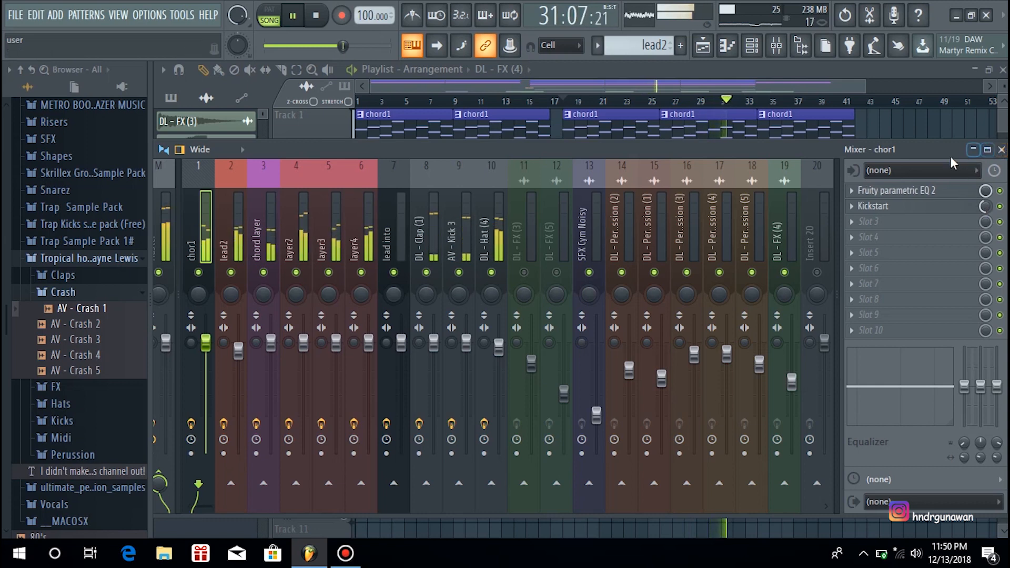
- Play the song from the beginning and move the mixer down to uncover the playlist, dismissing the low-battery notice
{"action": "left_click_drag", "start_coordinate": [944, 148], "coordinate": [930, 149]}
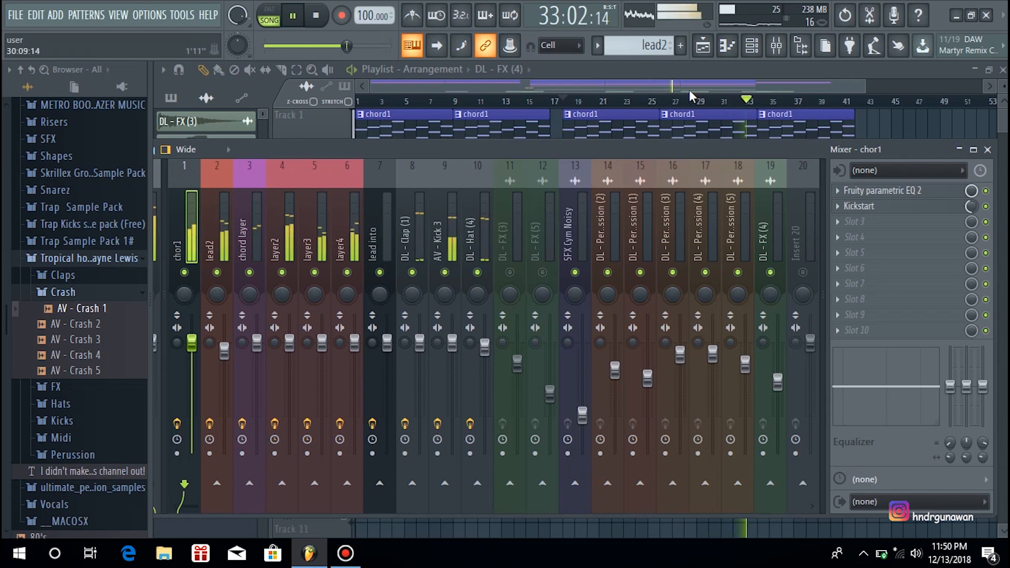
{"action": "key", "text": "space"}
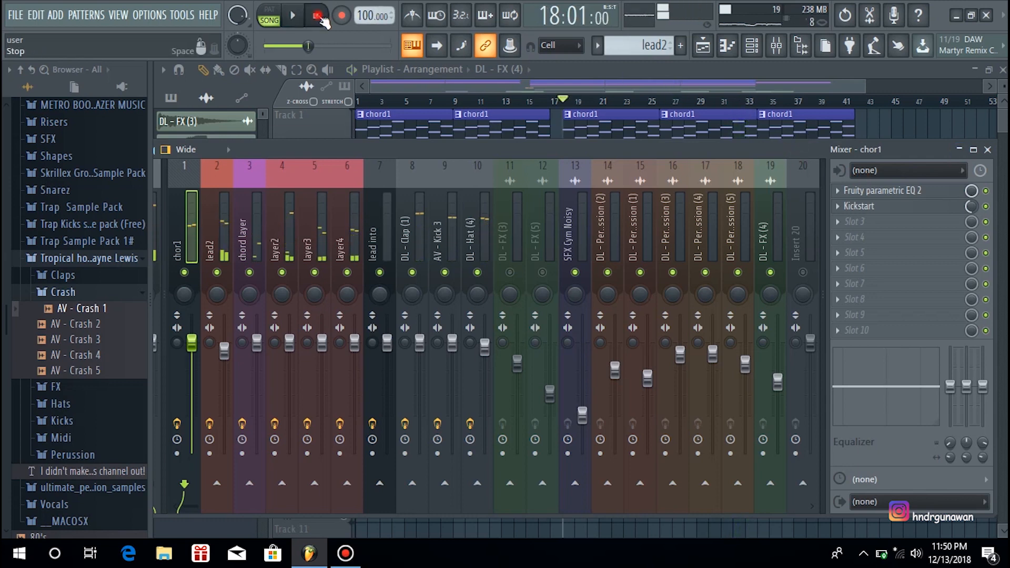
{"action": "left_click", "coordinate": [321, 18]}
{"action": "left_click", "coordinate": [295, 20]}
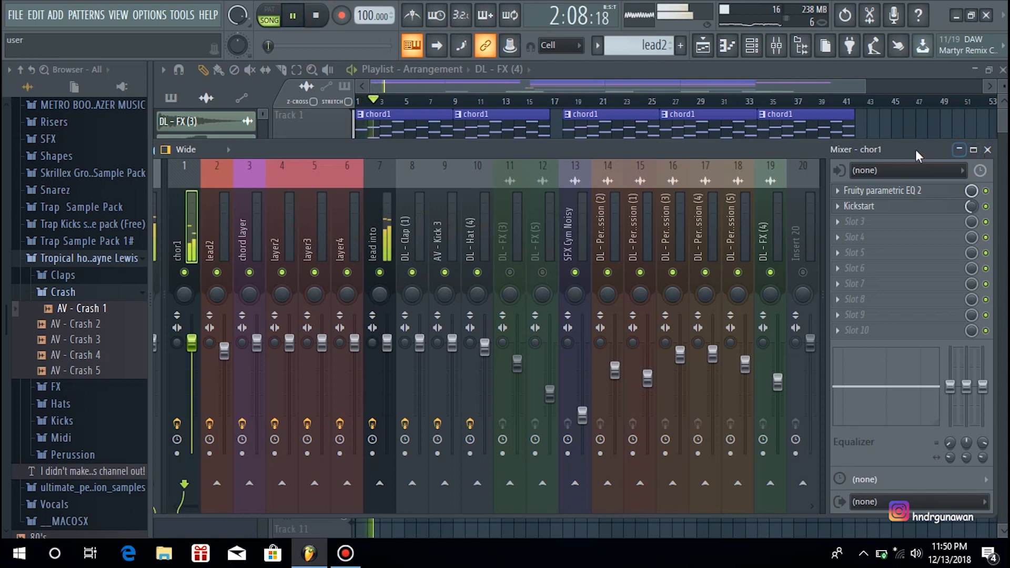
{"action": "left_click_drag", "start_coordinate": [915, 150], "coordinate": [946, 329]}
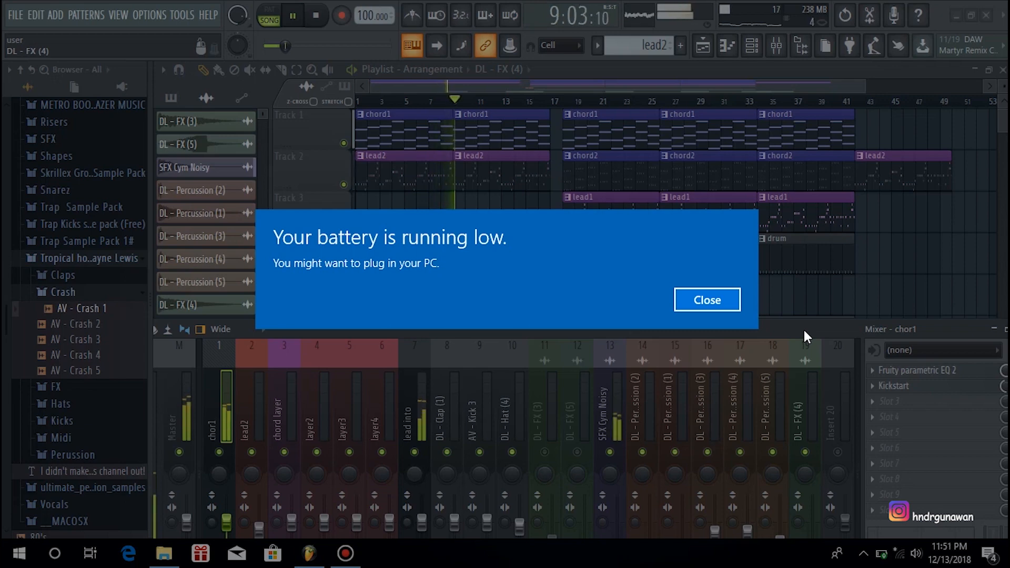
{"action": "key", "text": "Return"}
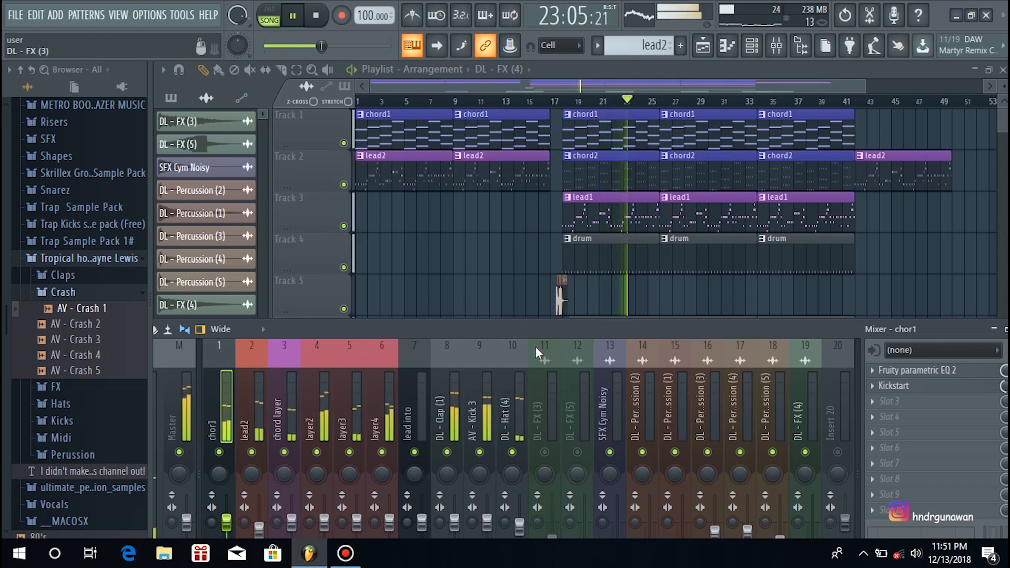
{"action": "left_click_drag", "start_coordinate": [524, 321], "coordinate": [528, 295]}
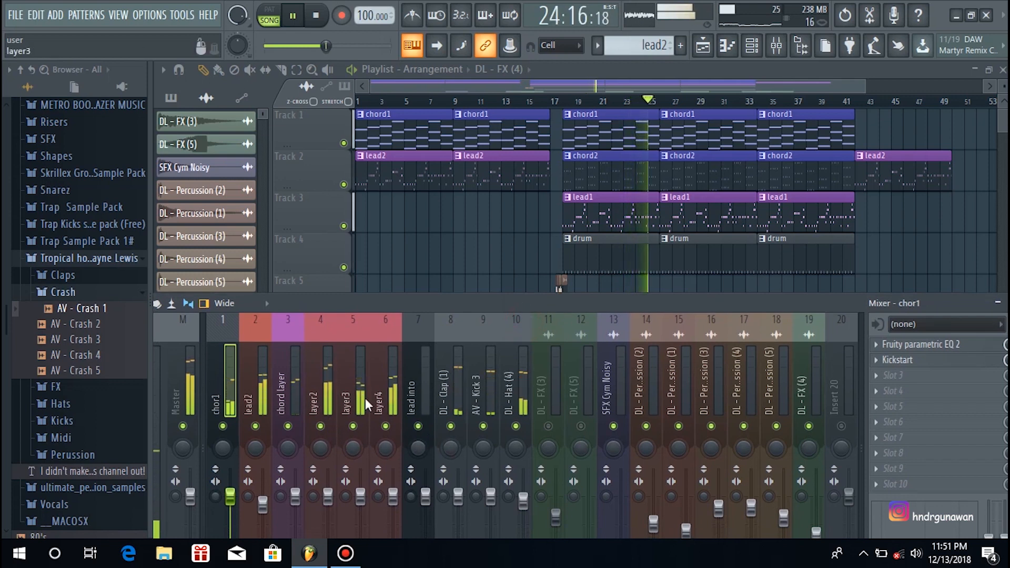
- Set the mix level of Kickstart on the layer2 track to 70%
{"action": "left_click", "coordinate": [321, 425]}
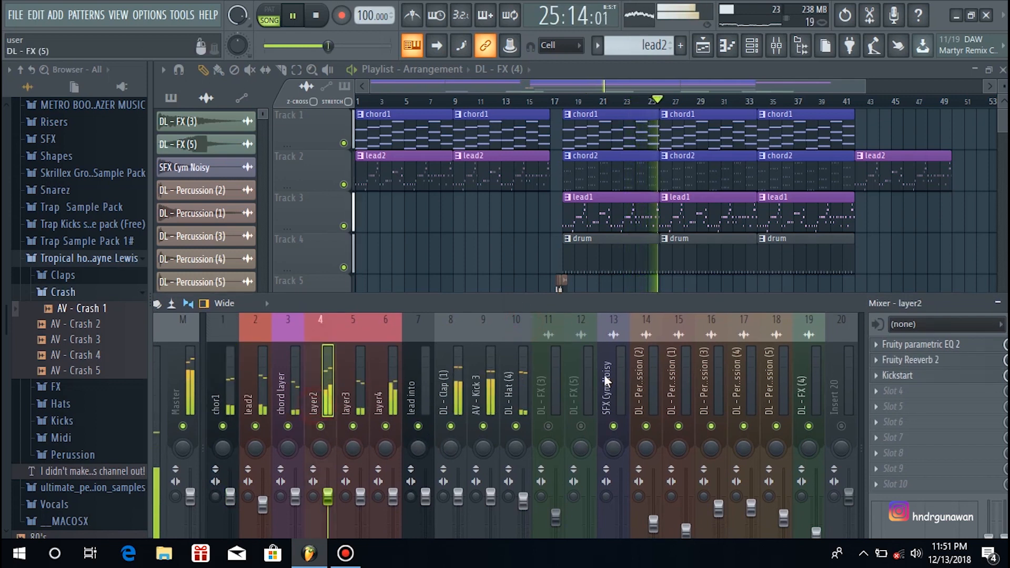
{"action": "left_click_drag", "start_coordinate": [756, 296], "coordinate": [715, 285]}
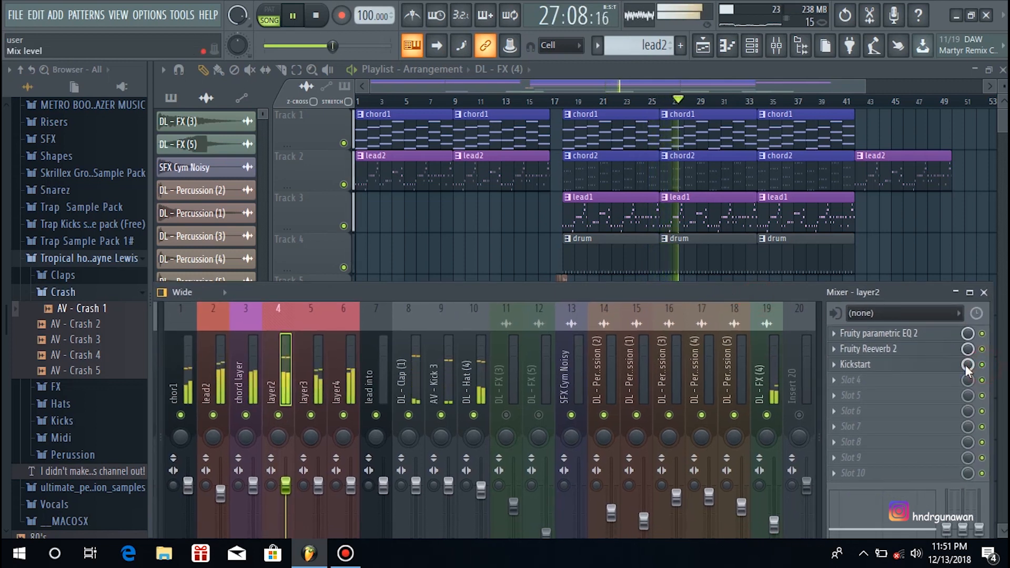
{"action": "left_click_drag", "start_coordinate": [967, 364], "coordinate": [968, 376]}
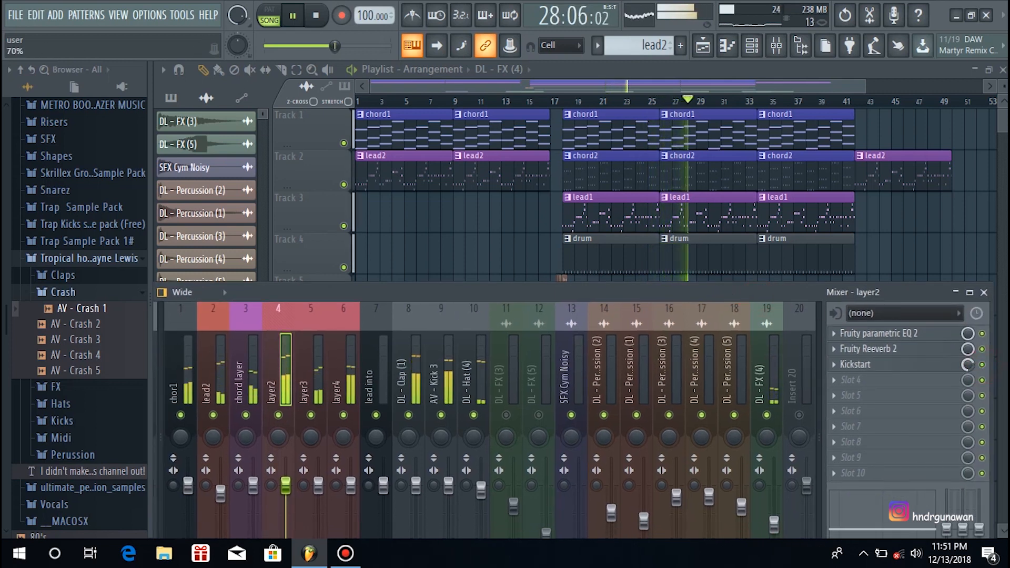
- Close the mixer to uncover the whole playlist arrangement while the song plays
{"action": "left_click_drag", "start_coordinate": [711, 292], "coordinate": [737, 292]}
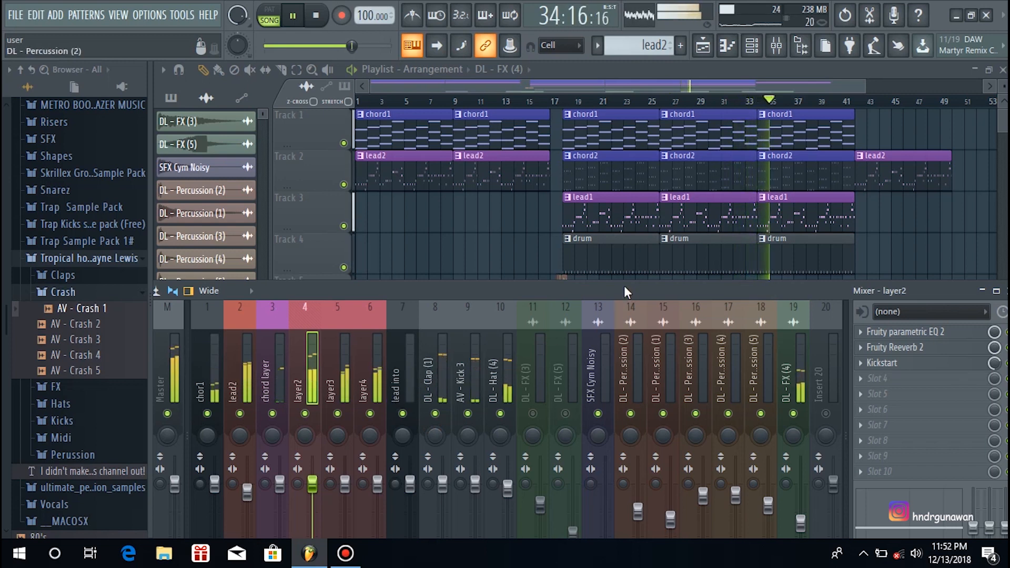
{"action": "left_click", "coordinate": [982, 290]}
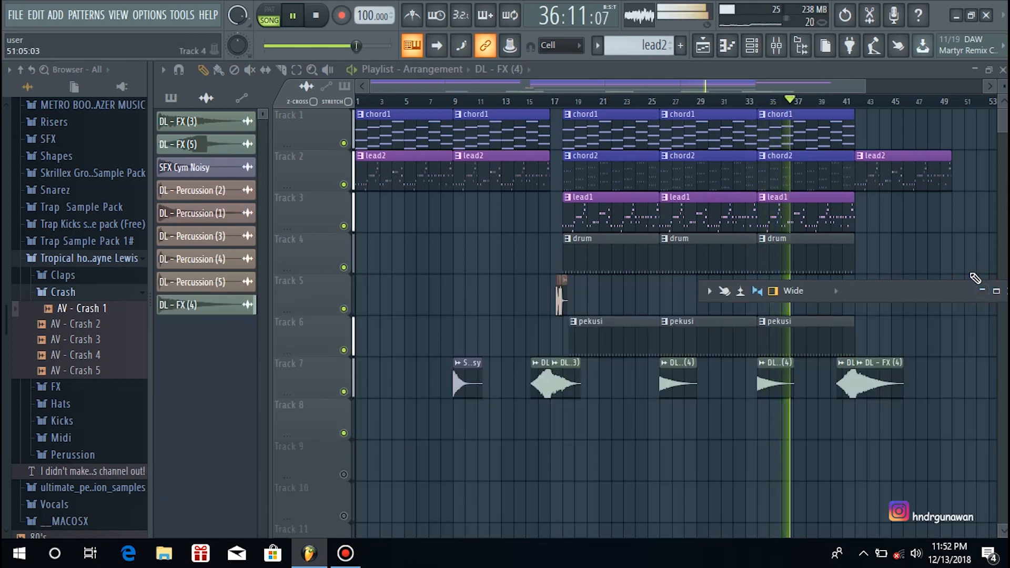
{"action": "left_click", "coordinate": [1004, 291]}
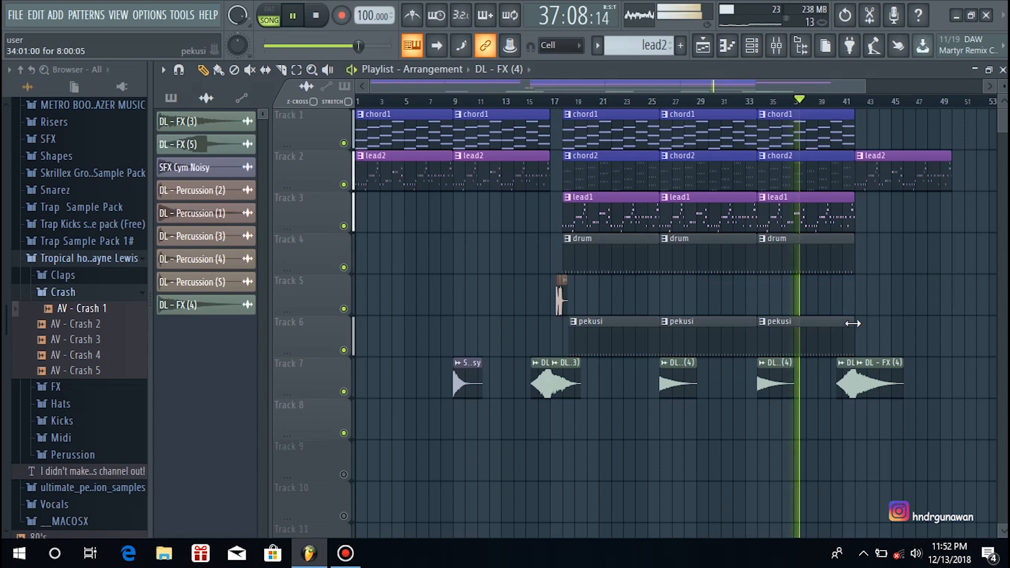